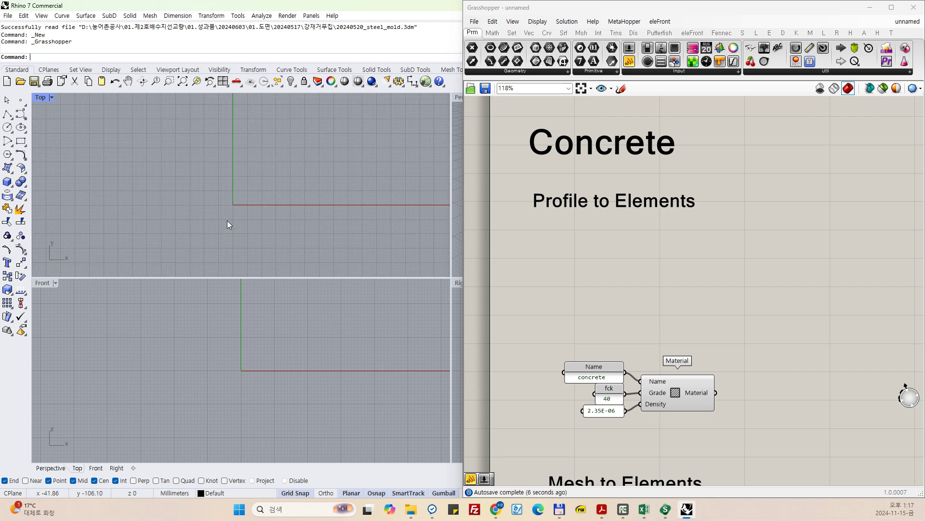
Check the Profile component example in the T-Rex manual PDF and return to the Rhino and Grasshopper workspace.
type("z")
key("Return")
type("e")
key("Return")
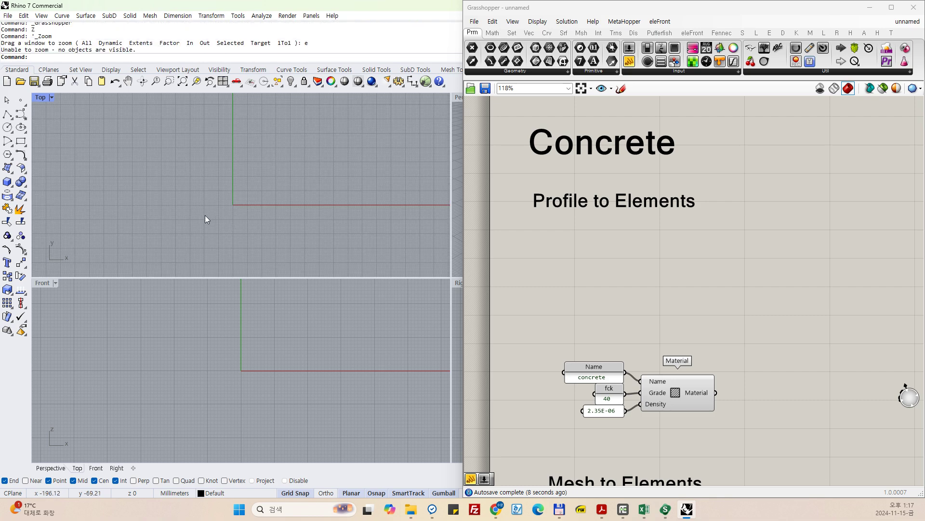
scroll(204, 215, "up", 4)
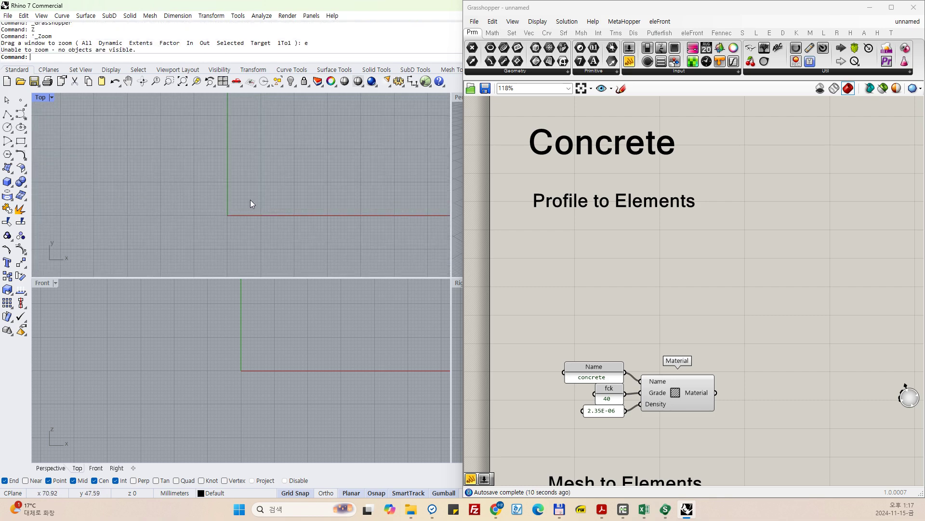
scroll(239, 203, "up", 4)
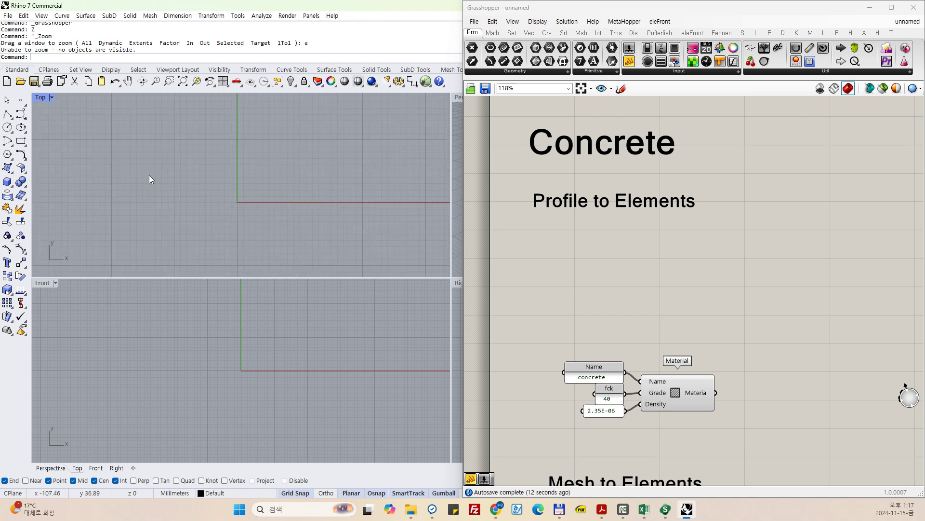
left_click(604, 510)
scroll(490, 394, "up", 5)
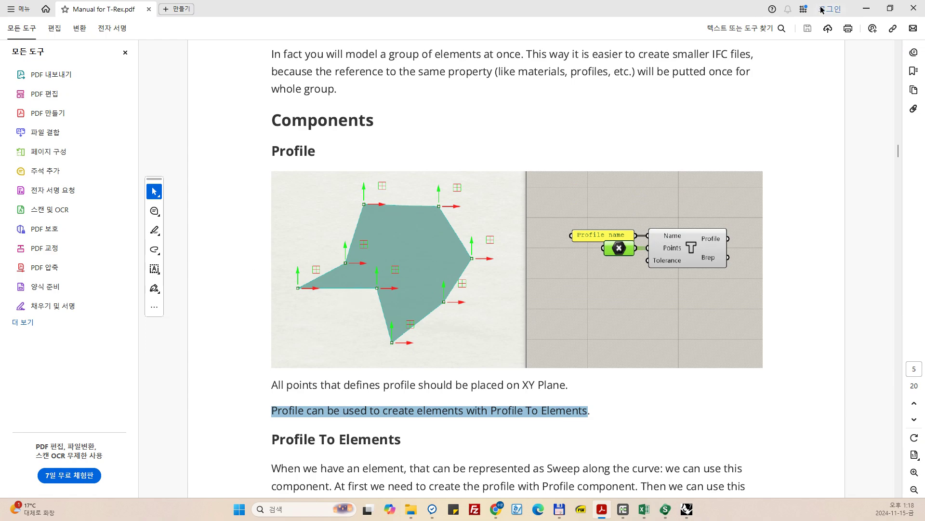
left_click(686, 510)
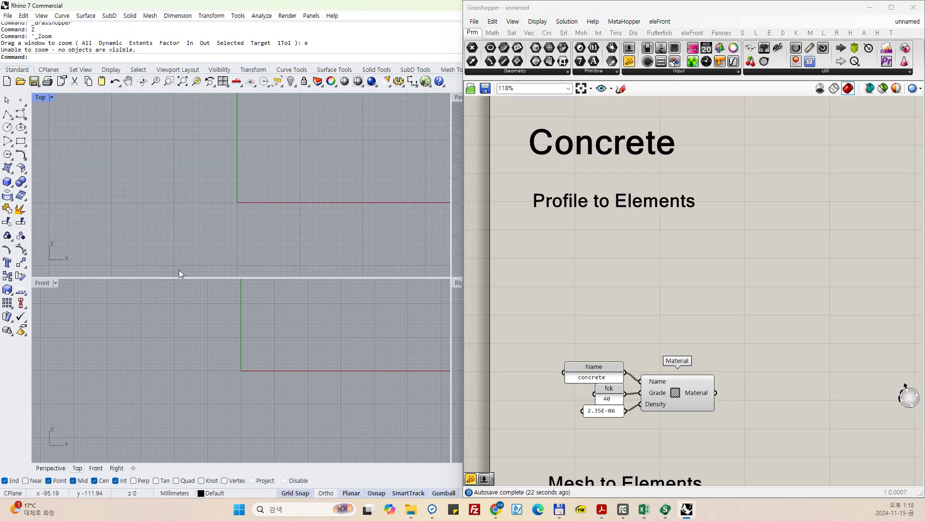
Place eight points around the origin in the Top view, outlining an irregular profile shape like the manual's example.
left_click(21, 100)
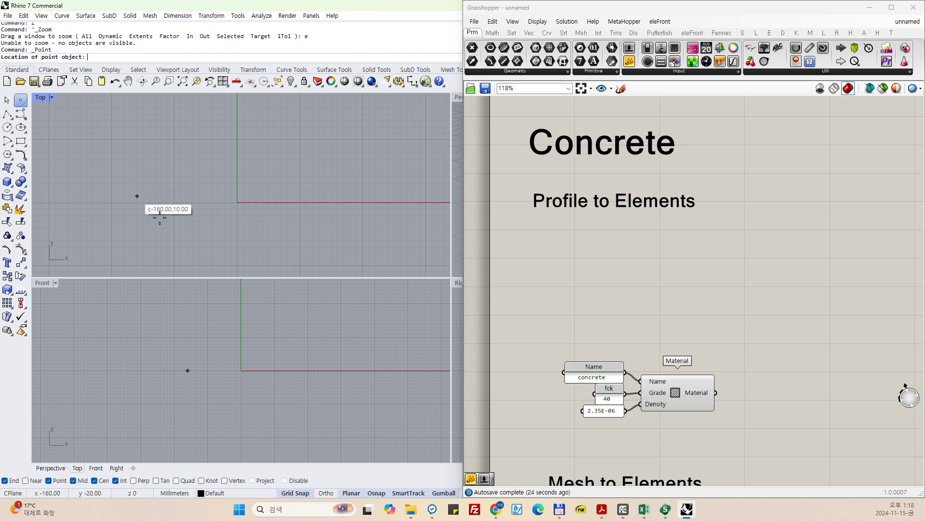
left_click(176, 229)
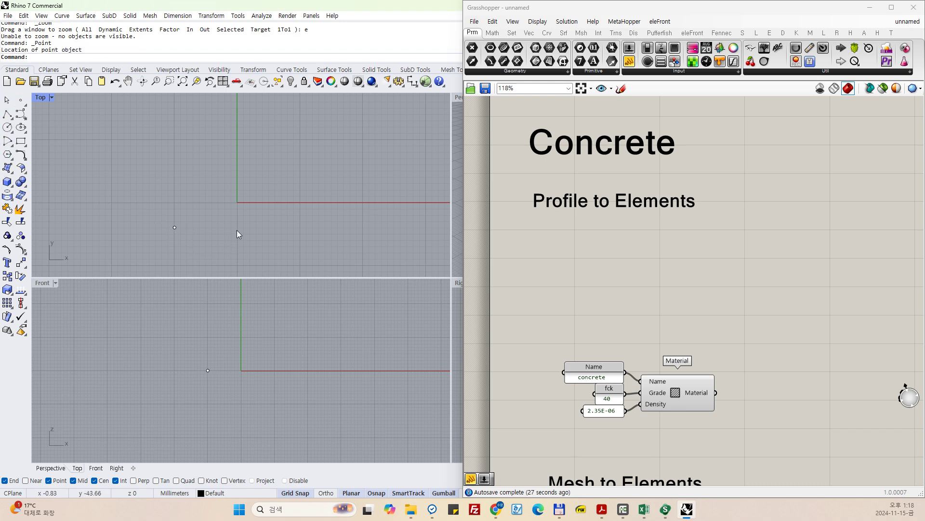
right_click(236, 230)
left_click(237, 228)
right_click(282, 253)
left_click(288, 259)
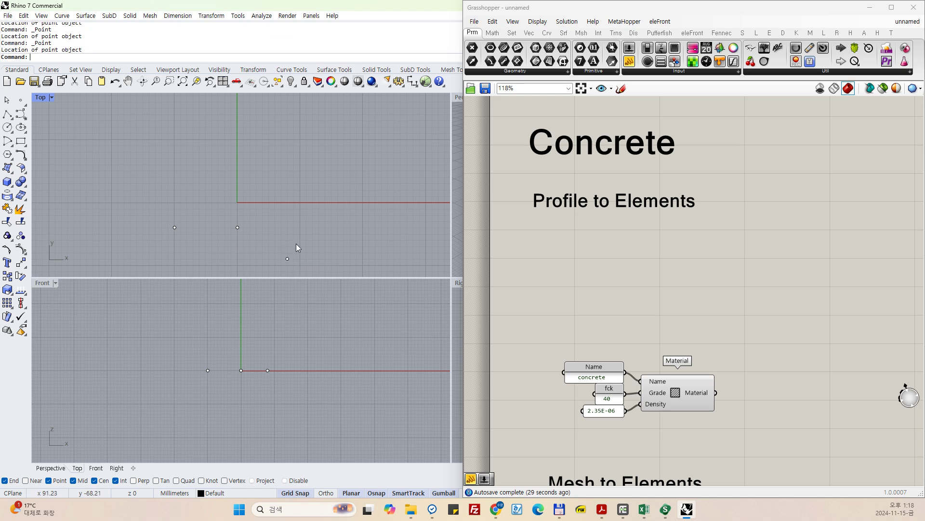
right_click(321, 212)
left_click(319, 208)
right_click(306, 168)
left_click(306, 164)
right_click(254, 130)
left_click(255, 127)
right_click(204, 129)
left_click(187, 127)
right_click(186, 175)
left_click(187, 177)
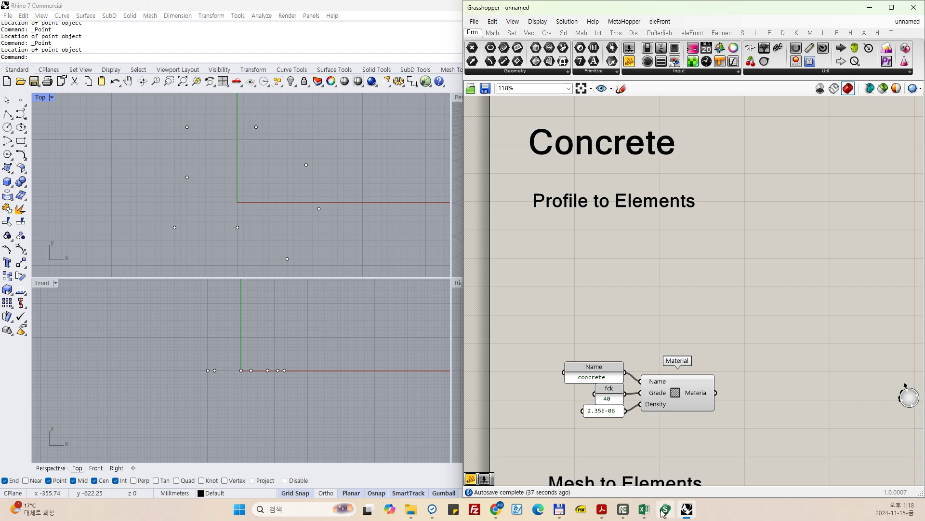
Recheck the manual's Profile example, then add a Profile component below the Profile to Elements heading on the Grasshopper canvas.
left_click(602, 509)
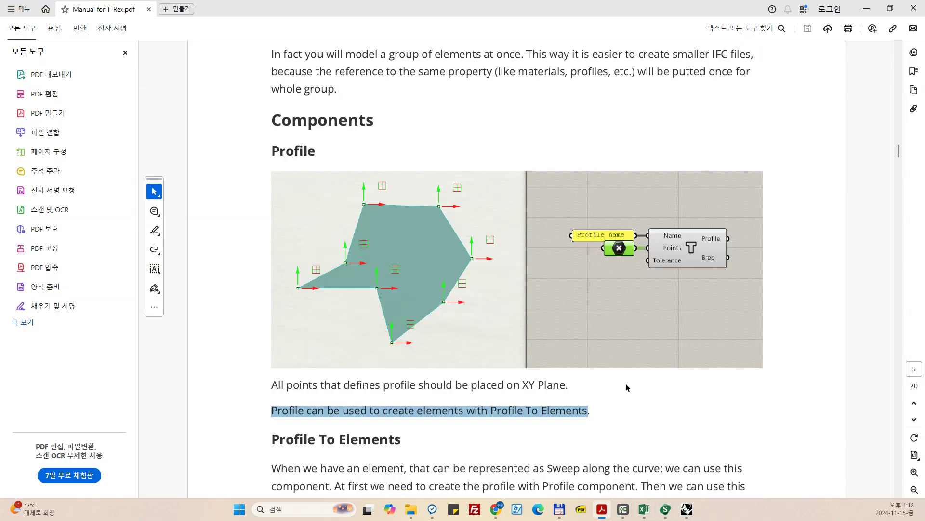
left_click(866, 8)
double_click(641, 259)
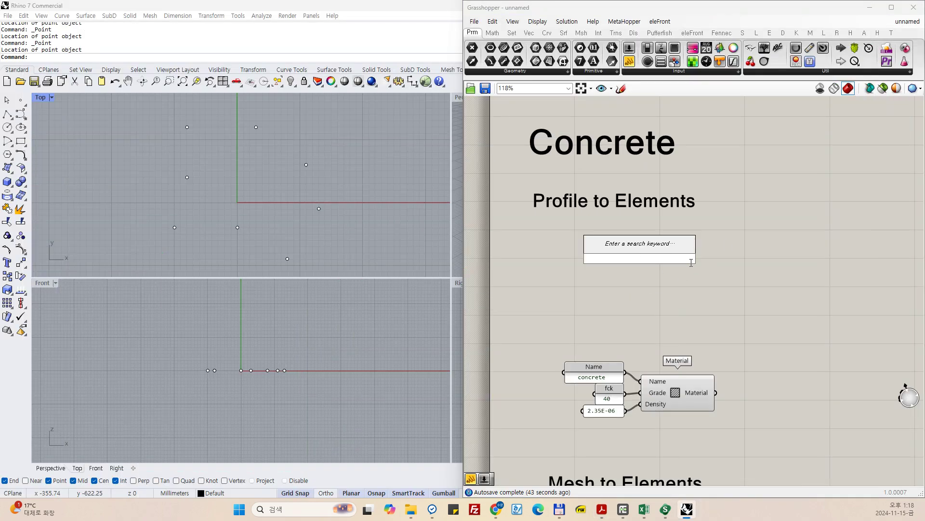
type("pro")
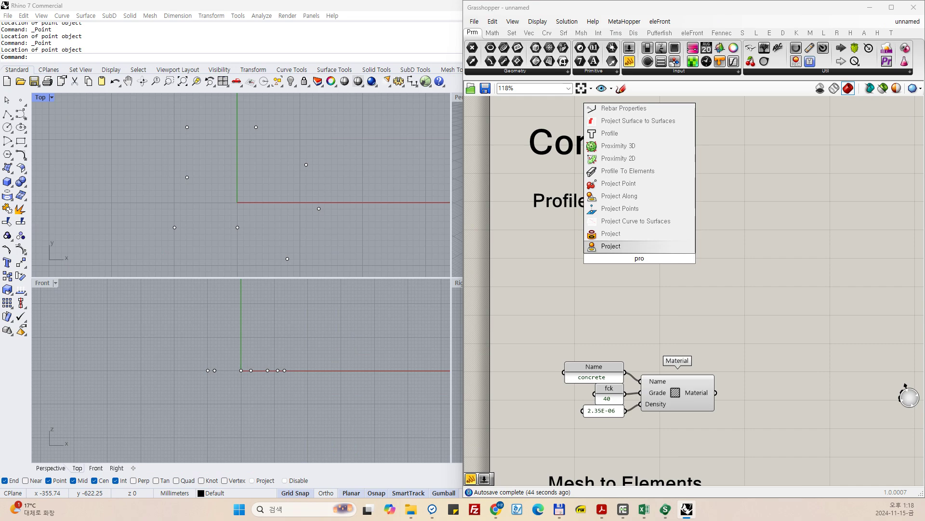
type("file")
key("Up")
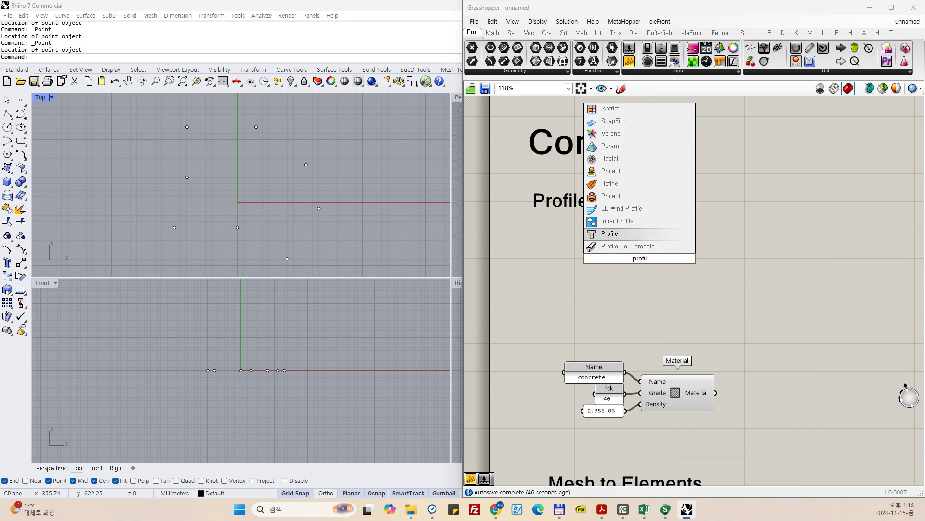
key("Return")
left_click_drag(671, 265, 743, 285)
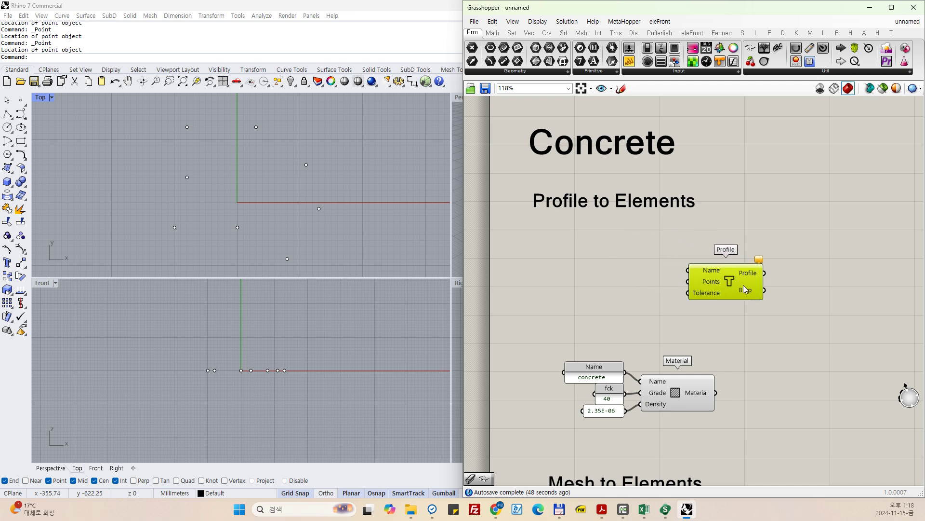
Add a Point parameter to the canvas beside the inputs of the Profile component.
double_click(615, 287)
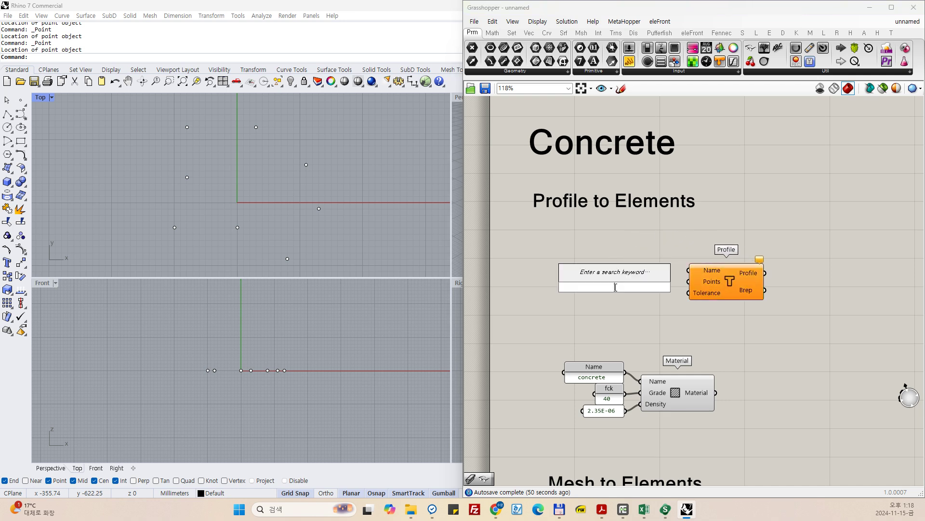
type("point")
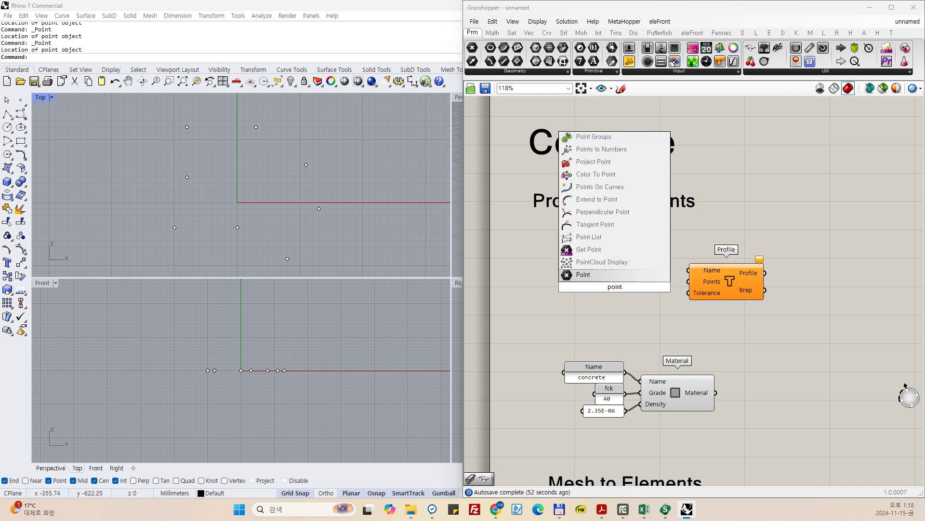
key("Return")
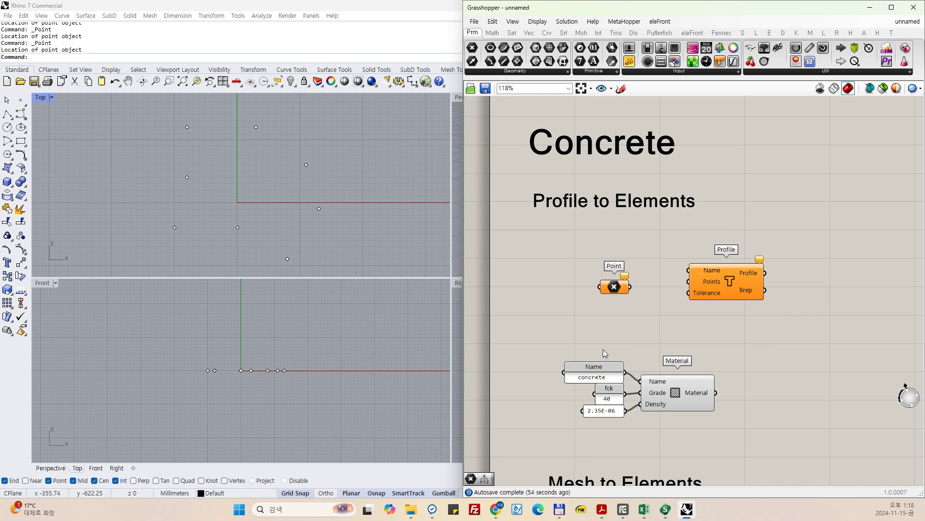
Add a text Panel to the canvas at the Point parameter.
double_click(614, 255)
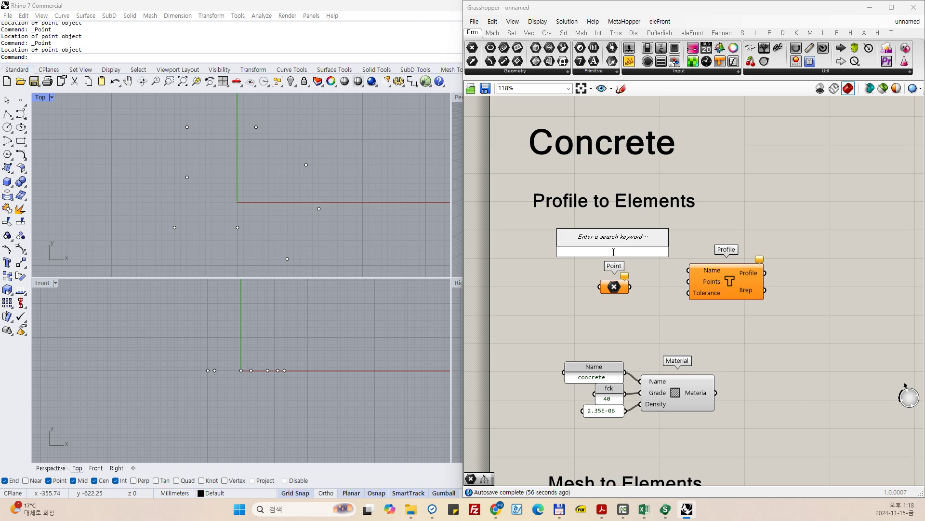
type("Panel")
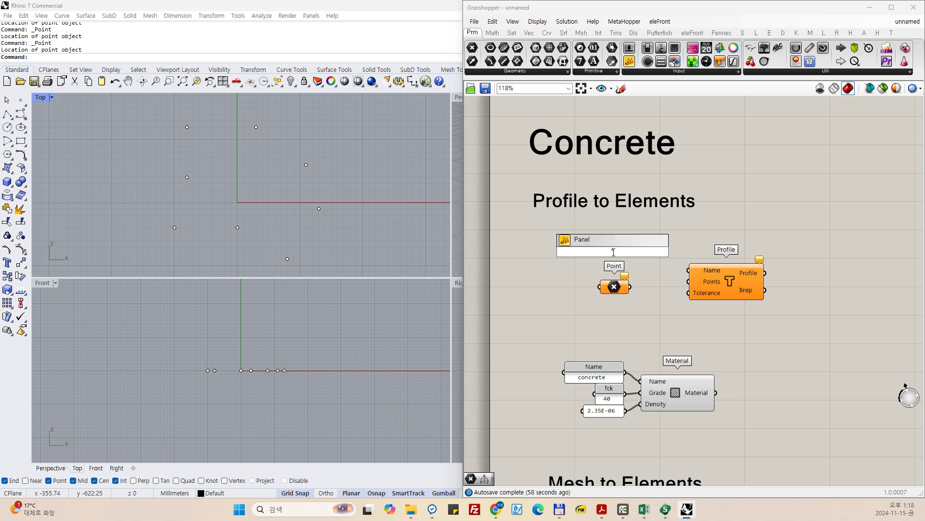
key("BackSpace")
key("BackSpace")
key("BackSpace")
key("BackSpace")
key("BackSpace")
type("Panel")
key("Return")
Enter "profile name" in the new panel, shrink the panel, and wire it to the Profile component's Name input.
double_click(615, 255)
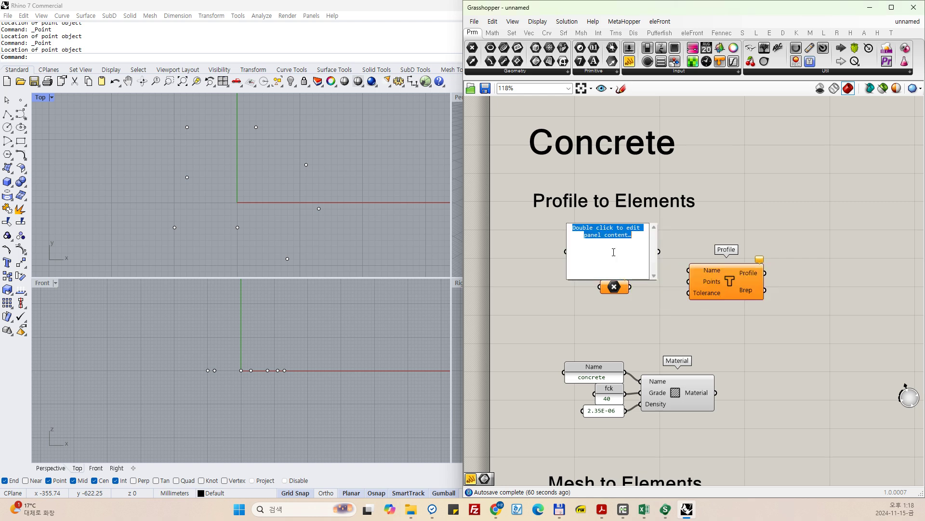
type("[r")
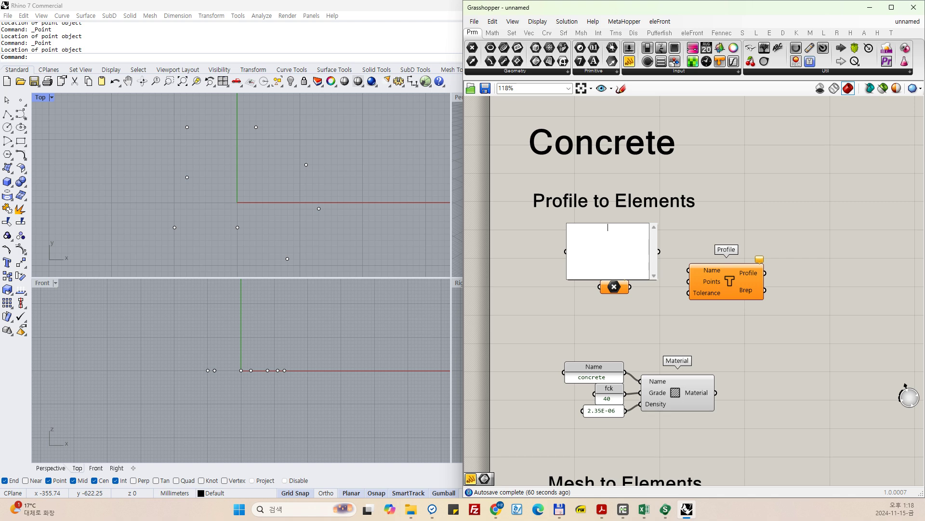
type("ofile name")
left_click(595, 300)
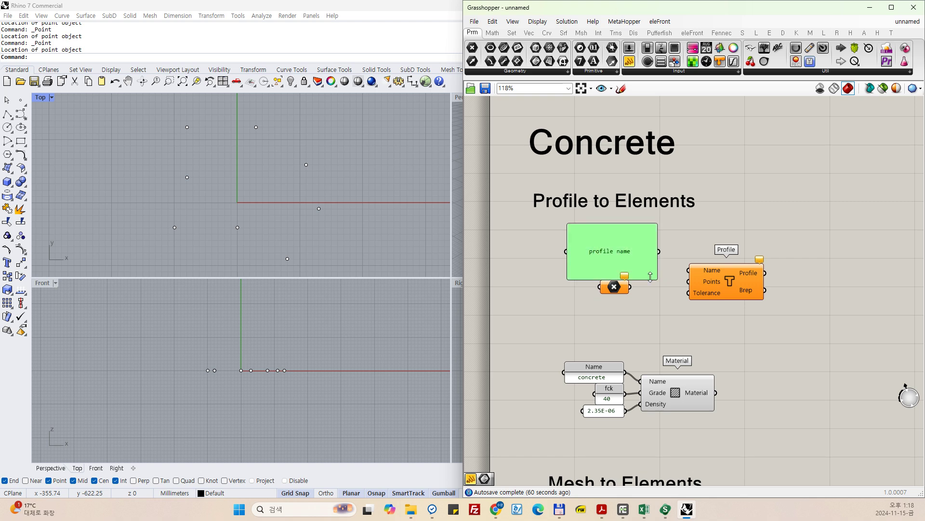
left_click_drag(656, 278, 688, 270)
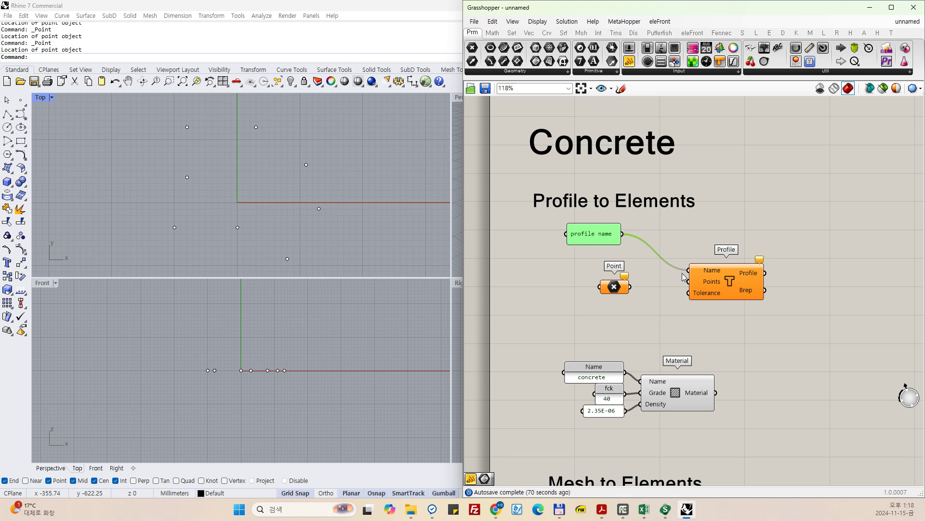
Wire the Point parameter to the Profile's Points input and assign all eight Rhino points to it as multiple points.
left_click_drag(631, 287, 689, 282)
left_click_drag(133, 110, 334, 267)
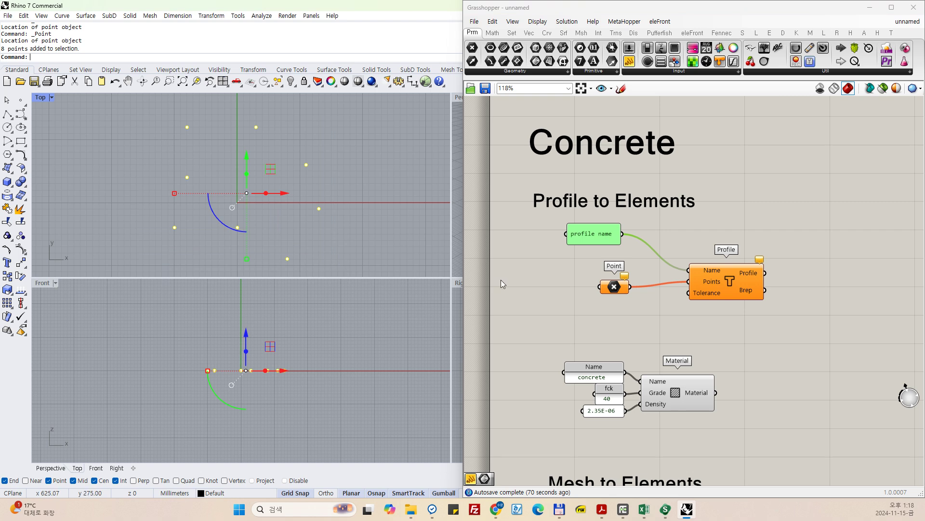
right_click(622, 286)
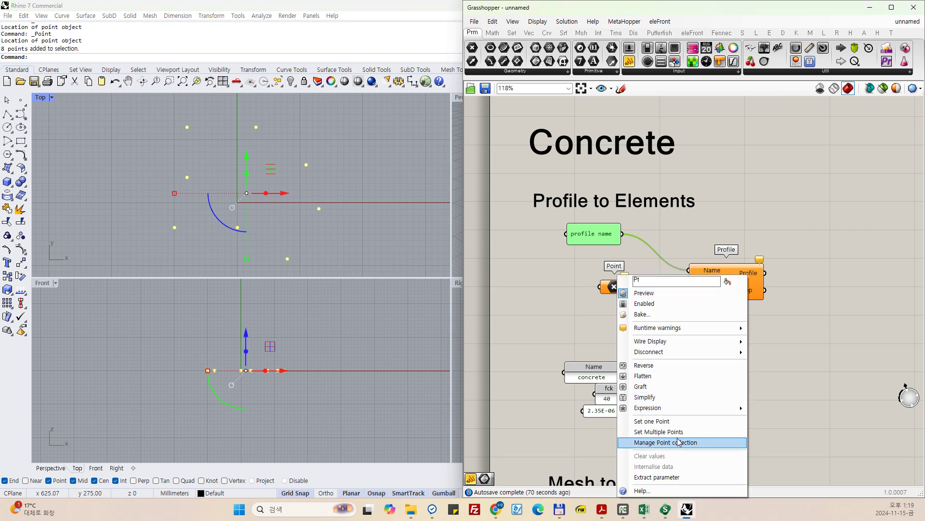
left_click(675, 431)
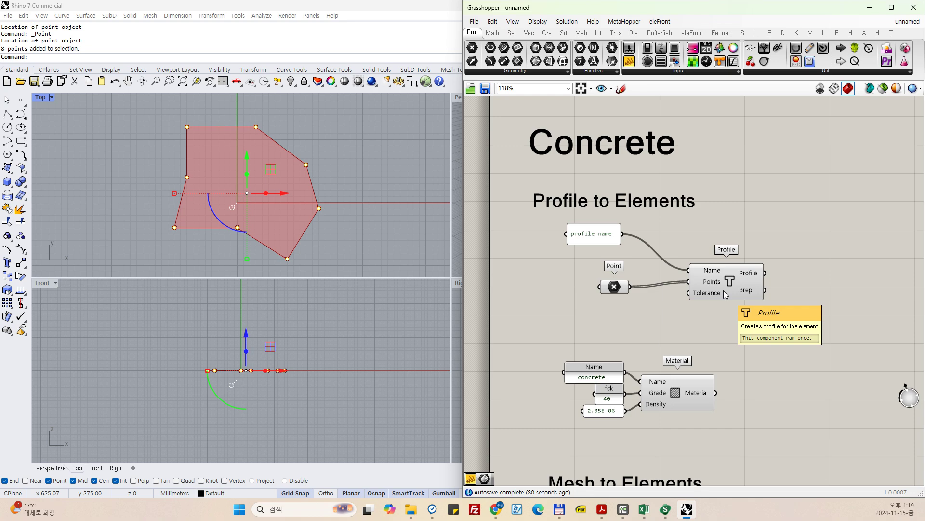
Examine the Profile To Elements section and its example component wiring in the T-Rex manual PDF.
left_click(608, 513)
scroll(600, 407, "down", 3)
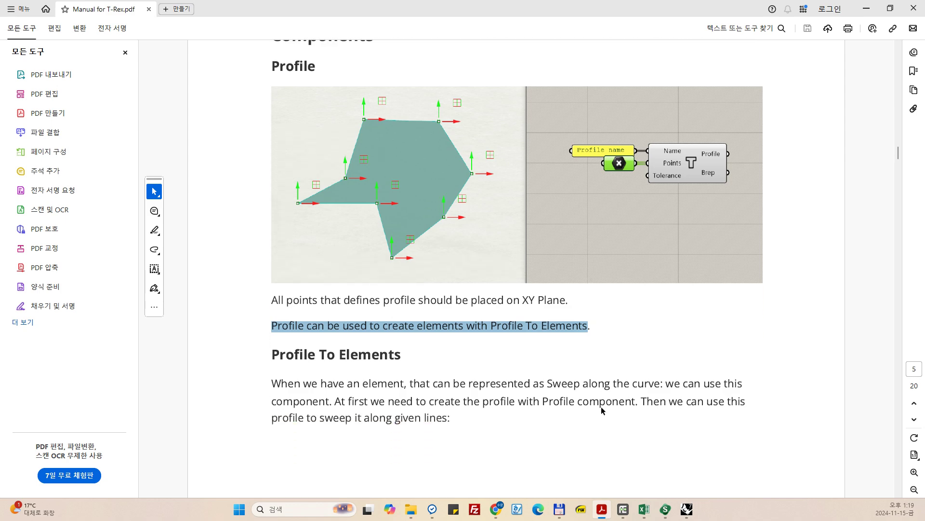
scroll(601, 406, "down", 4)
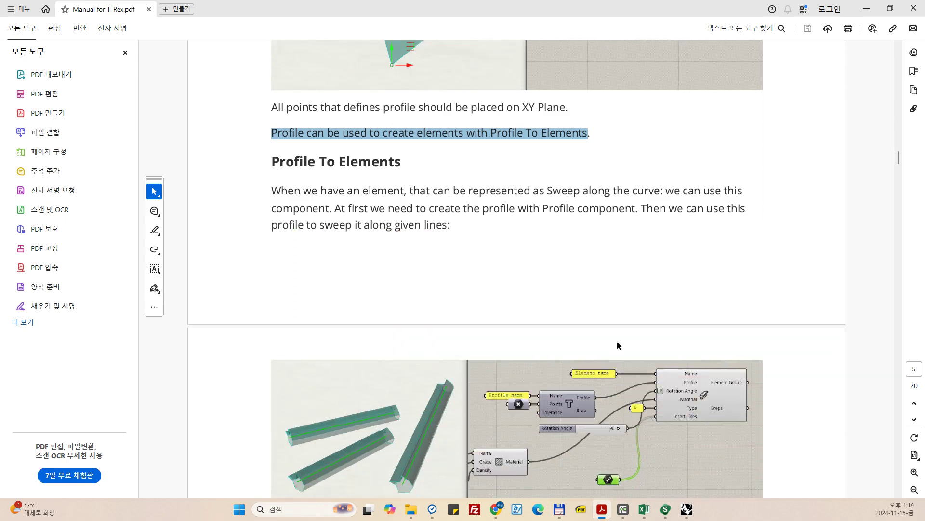
scroll(618, 345, "down", 1)
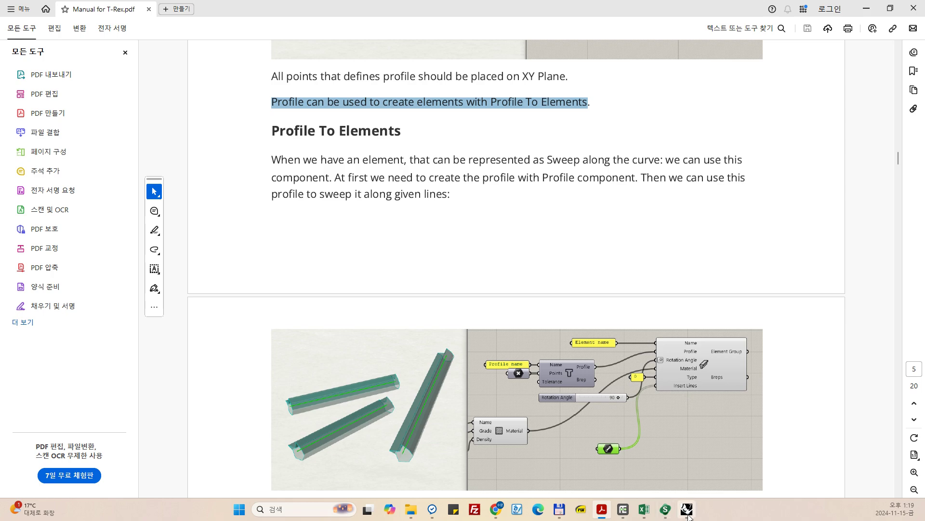
scroll(692, 402, "down", 1)
left_click(703, 348)
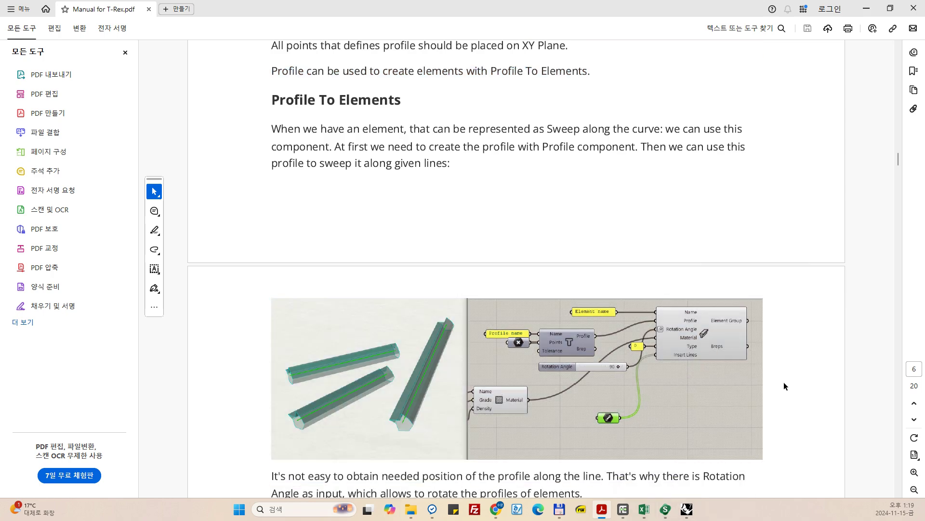
mouse_move(692, 518)
left_click(690, 464)
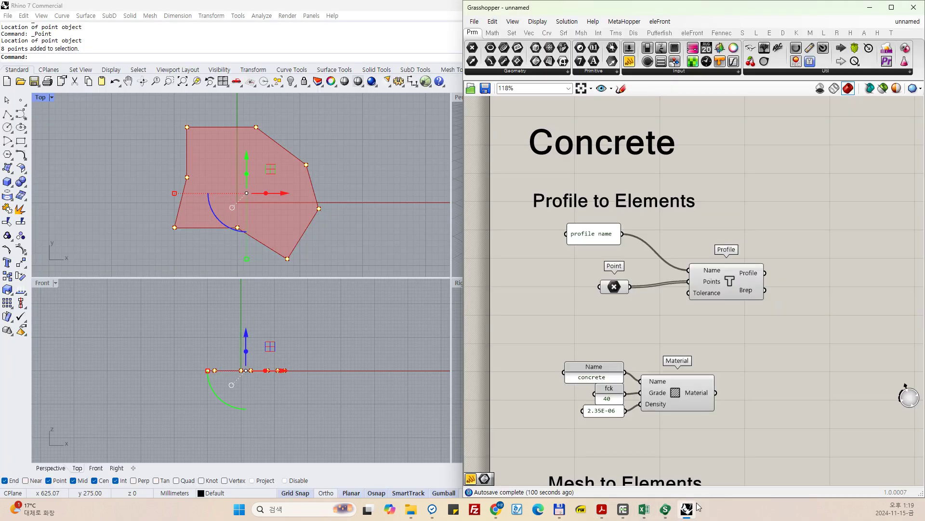
Place a T-Rex Profile To Elements component beside the Profile component and wire the Profile output to its Profile input.
scroll(678, 304, "up", 3)
scroll(735, 296, "down", 2)
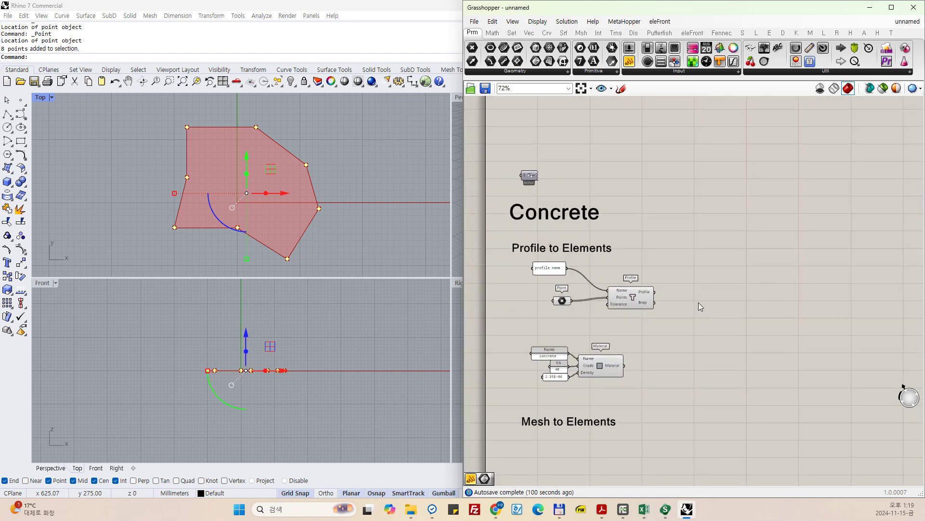
left_click(891, 33)
left_click_drag(473, 62, 719, 298)
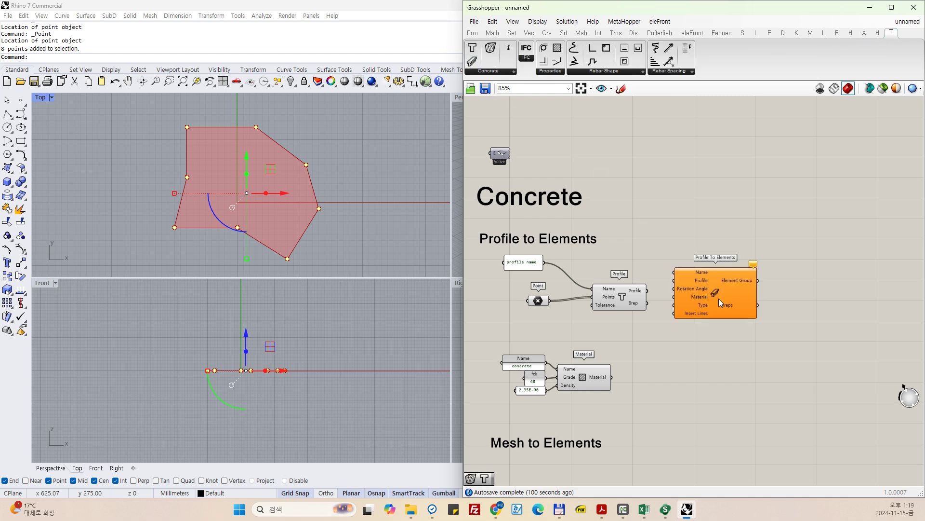
scroll(714, 298, "up", 3)
left_click(747, 328)
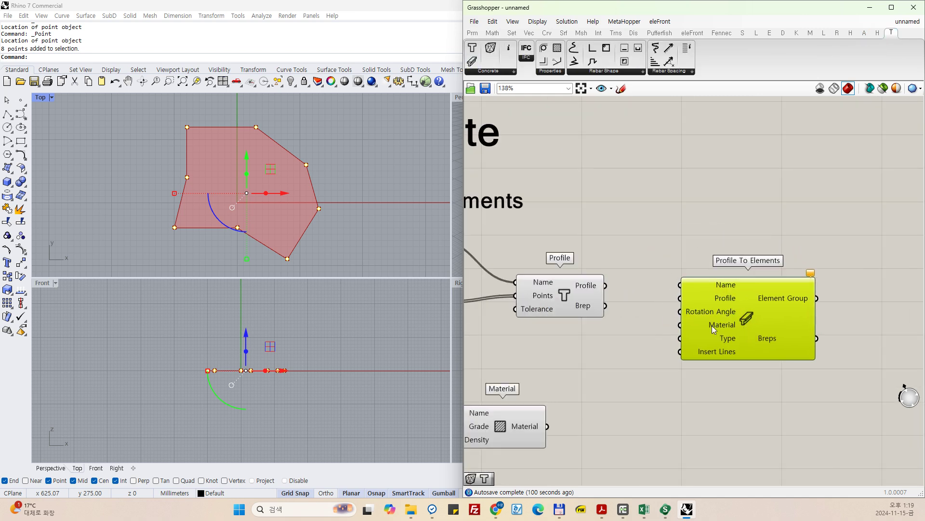
left_click_drag(605, 285, 681, 298)
Add a number slider with value 90 below the Profile component and set its maximum to 360.
double_click(597, 346)
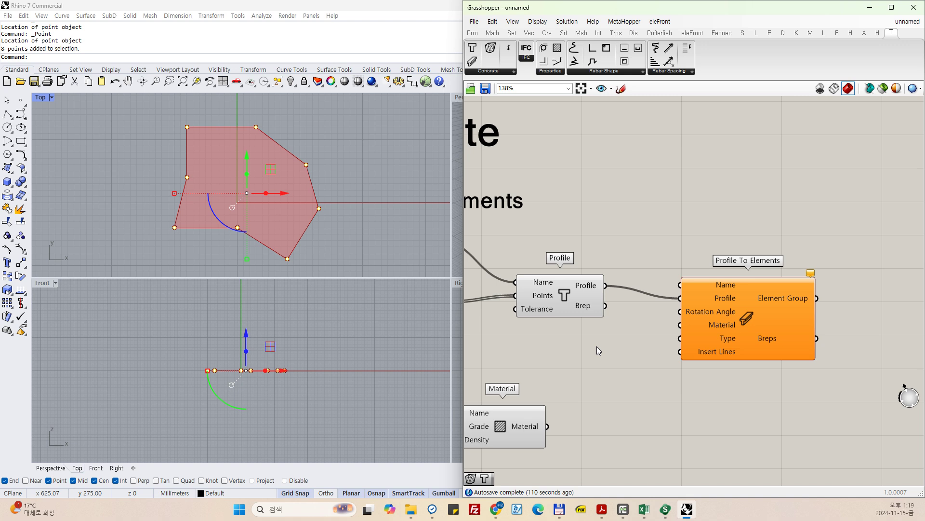
type("90")
key("Return")
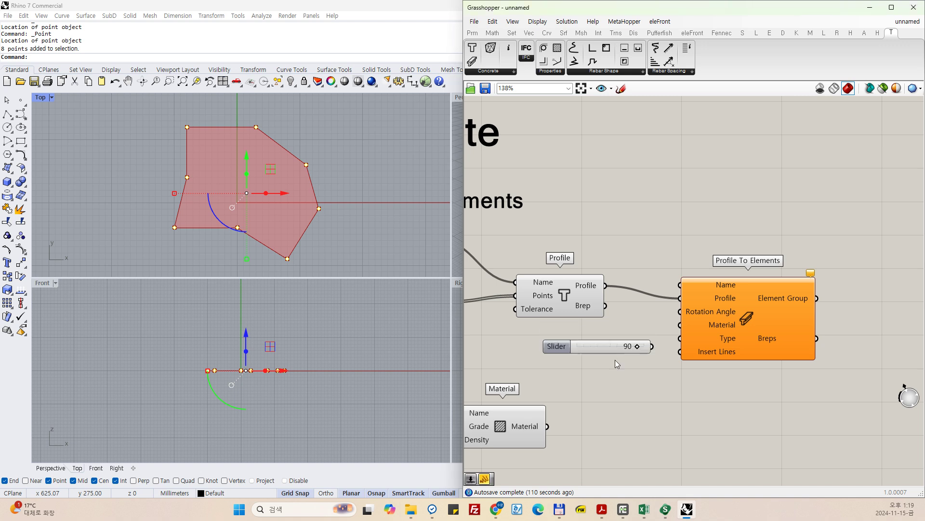
right_click(617, 346)
left_click(636, 391)
double_click(694, 420)
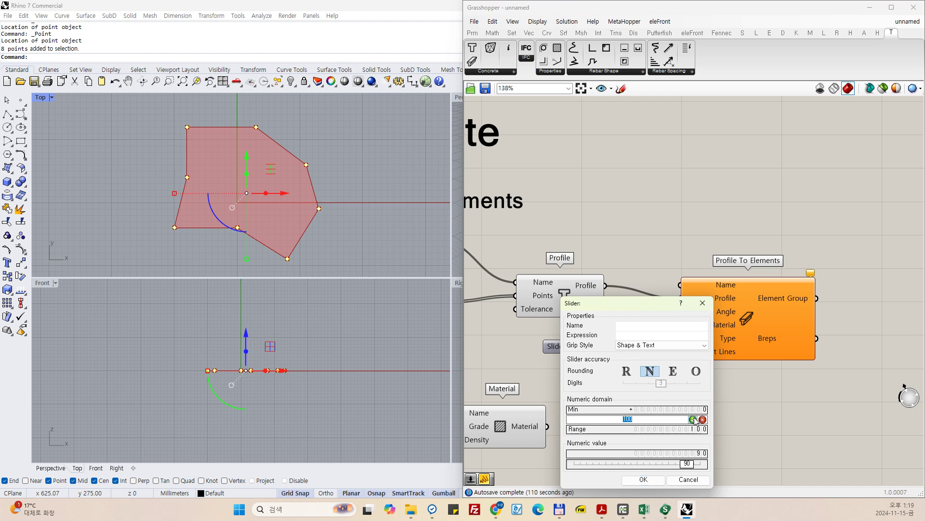
type("360")
key("Return")
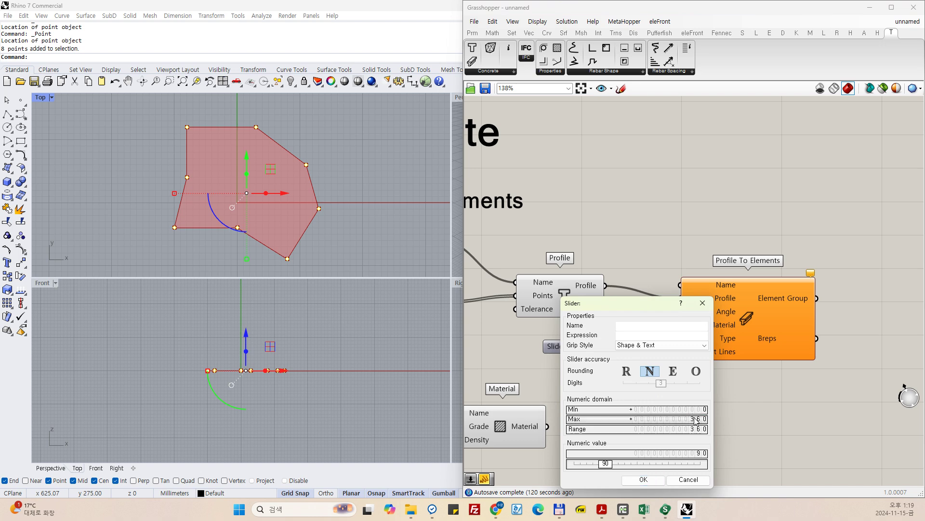
left_click(644, 480)
Wire the slider to the Rotation Angle input of Profile To Elements and set that input to degrees.
left_click_drag(652, 347, 680, 311)
left_click(568, 348)
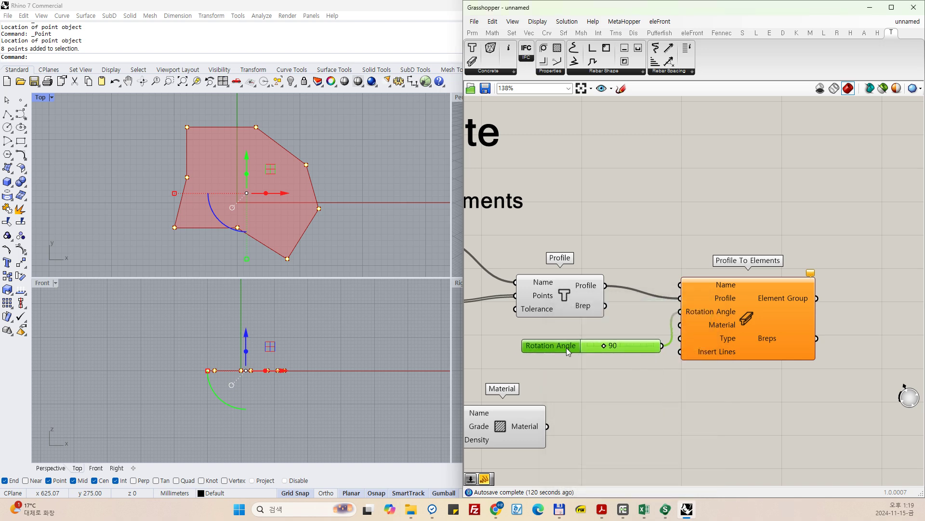
left_click_drag(568, 351, 547, 350)
left_click(706, 312)
right_click(706, 311)
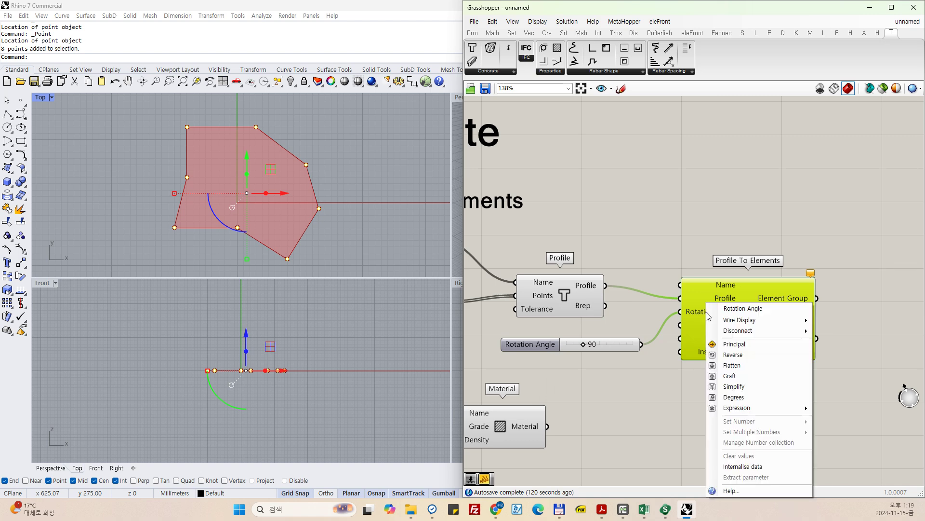
left_click(720, 401)
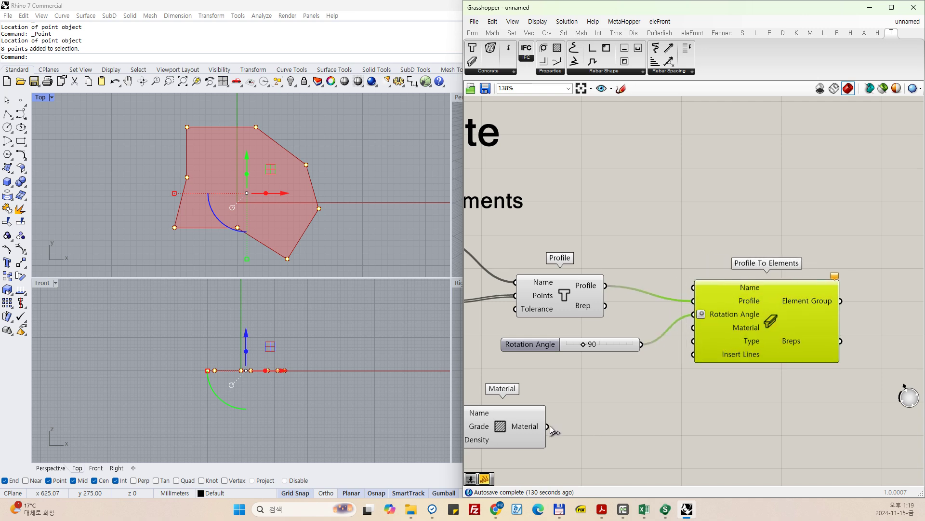
Wire the Material output to the Material input of Profile To Elements and feed a new panel containing 0 into Type.
left_click_drag(548, 426, 693, 328)
left_click_drag(736, 335, 750, 348)
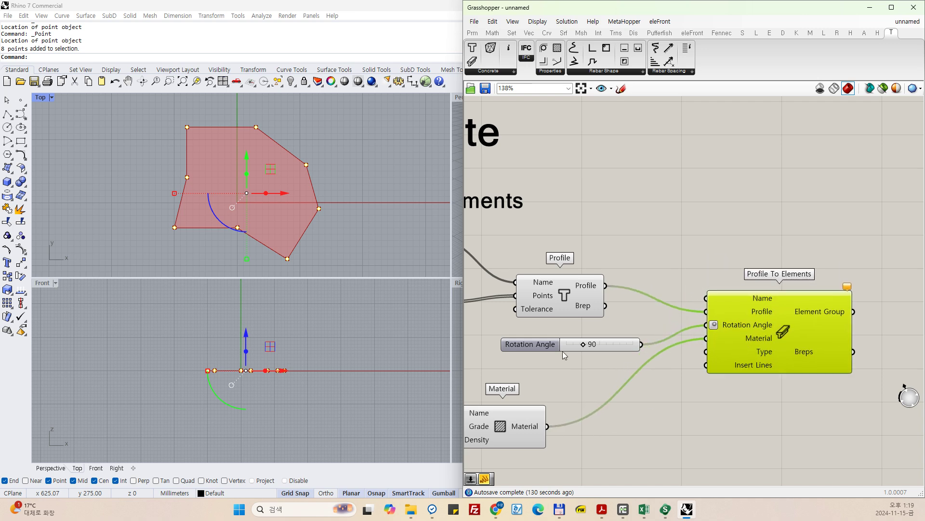
left_click(602, 509)
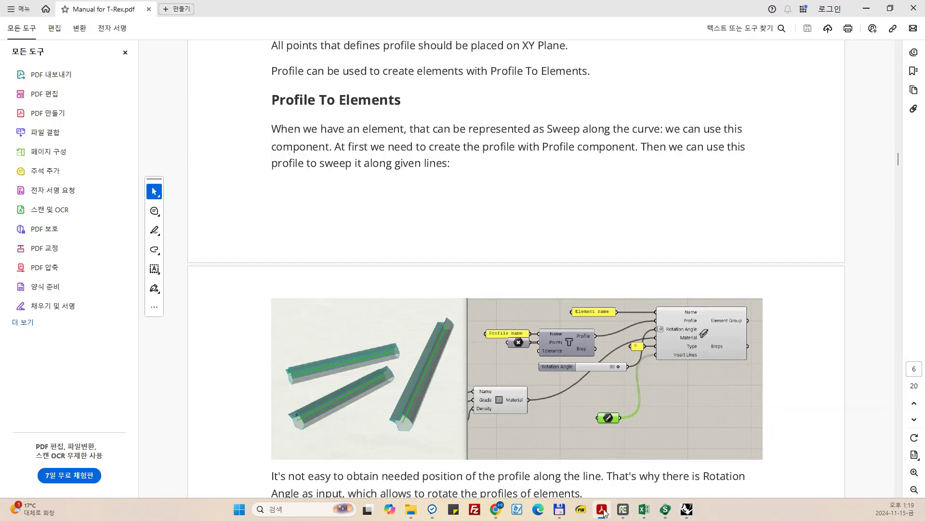
left_click(602, 510)
double_click(657, 372)
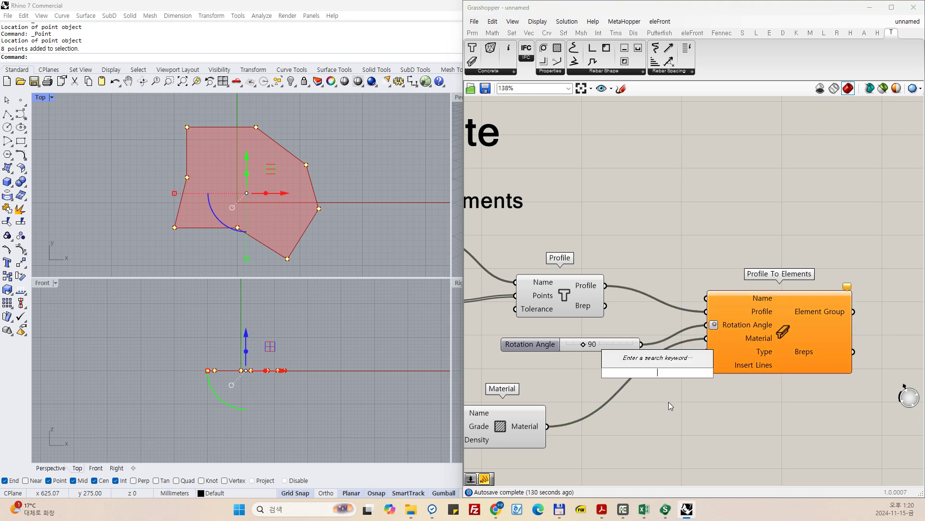
type("0")
key("Return")
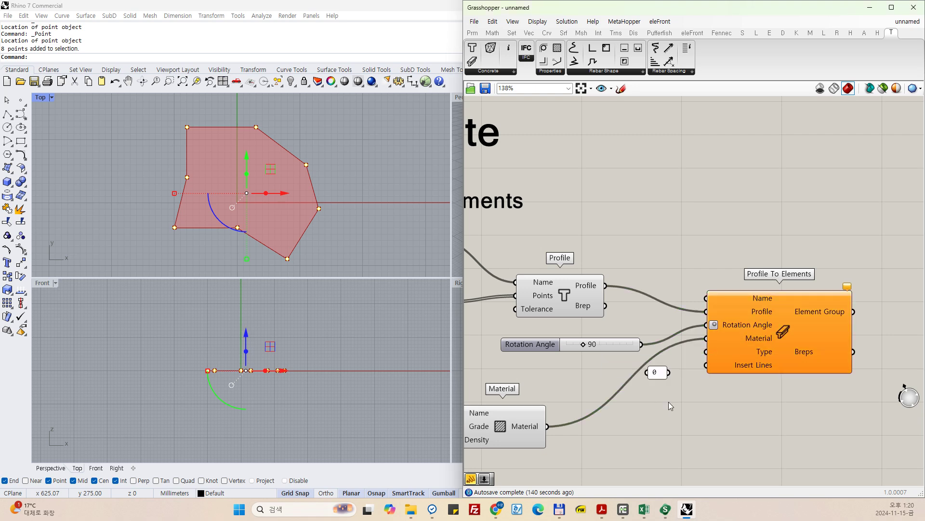
left_click_drag(669, 372, 704, 365)
Place a Line parameter below the 0 panel and wire it to the Insert Lines input of Profile To Elements.
double_click(641, 428)
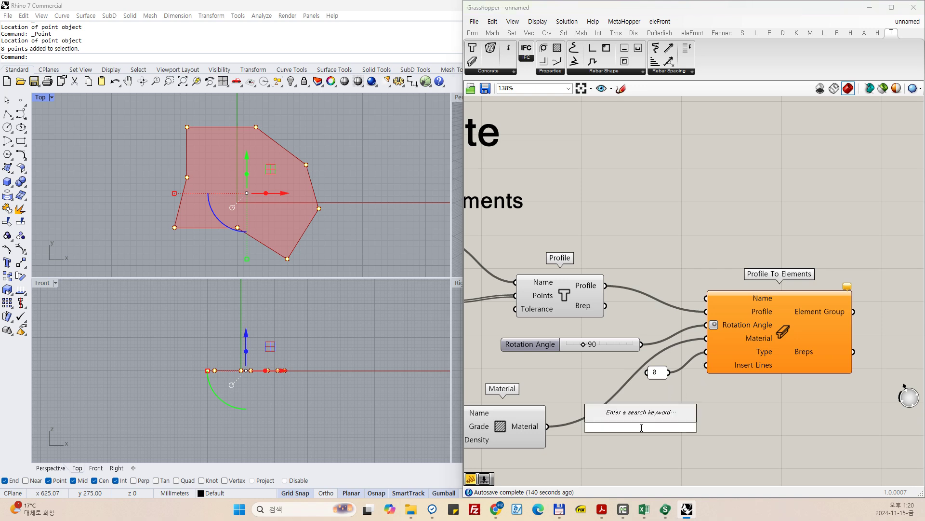
type("line")
key("Return")
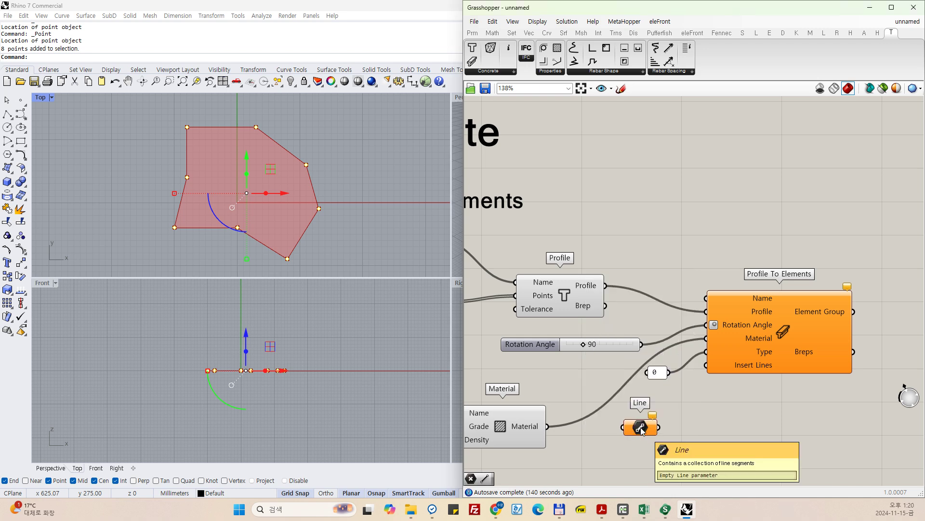
left_click_drag(658, 427, 706, 365)
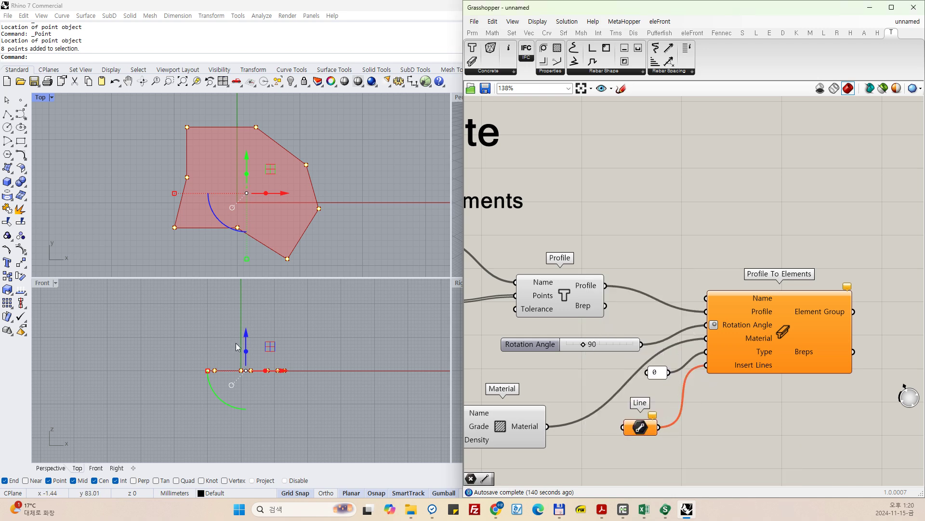
Assign one line to the Line parameter by drawing it in Rhino's Top view, parallel to the X axis beside the profile.
scroll(131, 342, "down", 3)
scroll(190, 244, "down", 8)
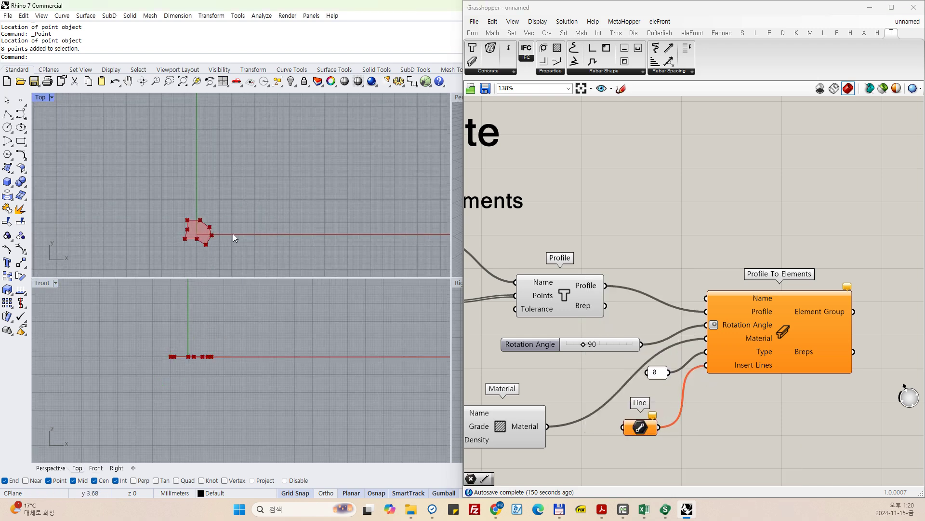
left_click(641, 427)
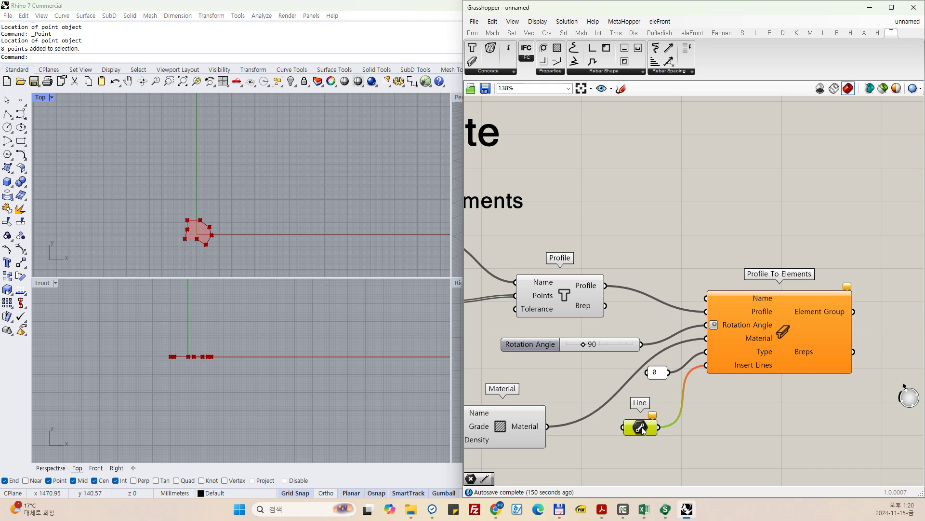
right_click(643, 429)
left_click(671, 421)
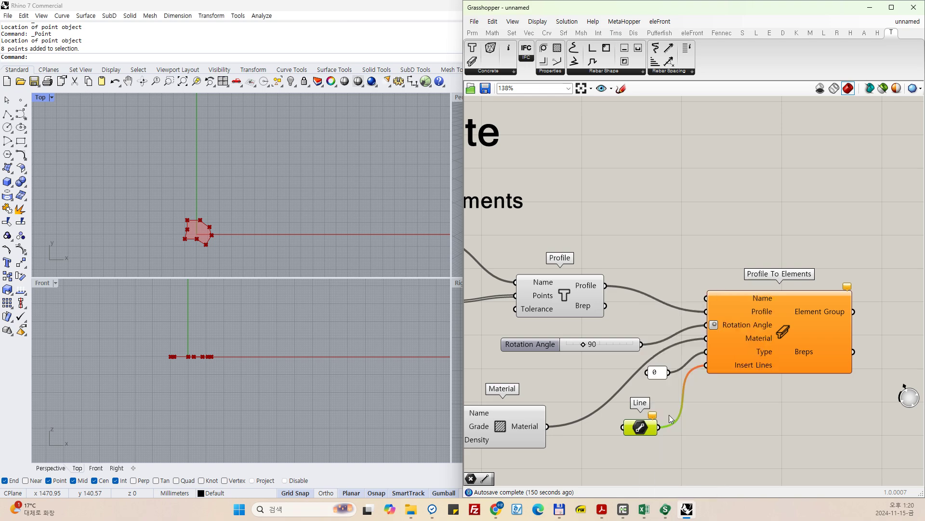
left_click(284, 199)
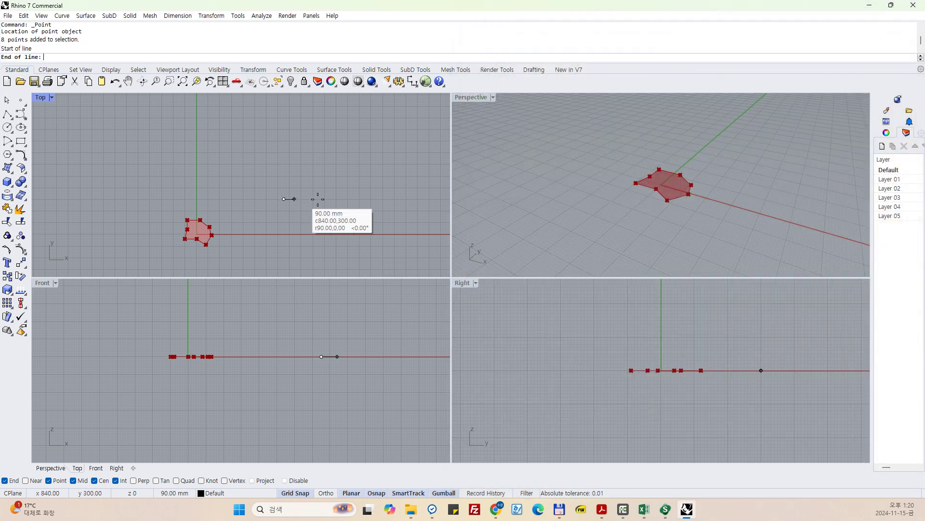
left_click(400, 199)
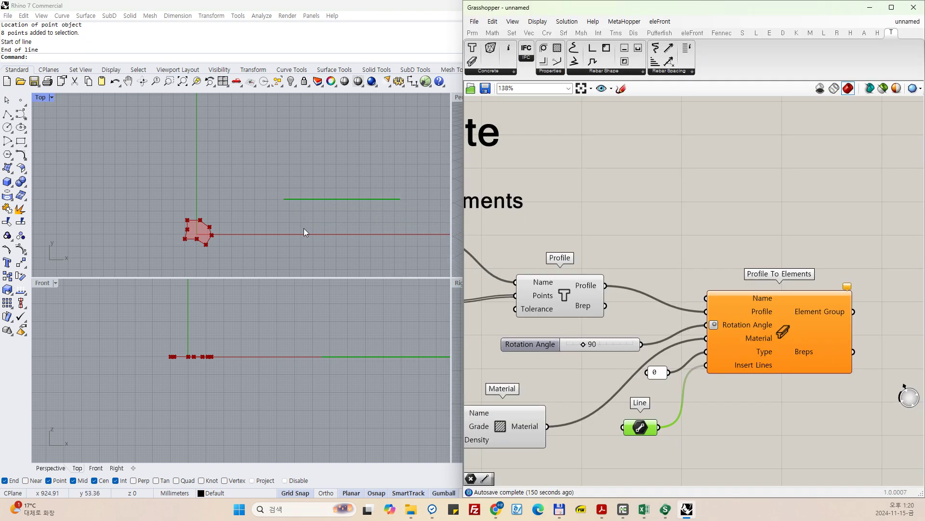
Check the Profile To Elements wiring against the example in the T-Rex manual PDF.
left_click(741, 436)
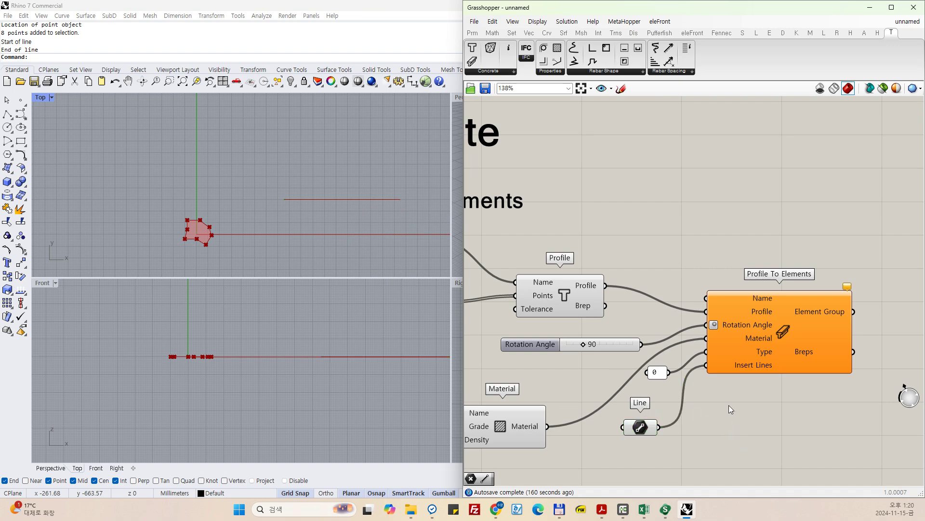
left_click(763, 342)
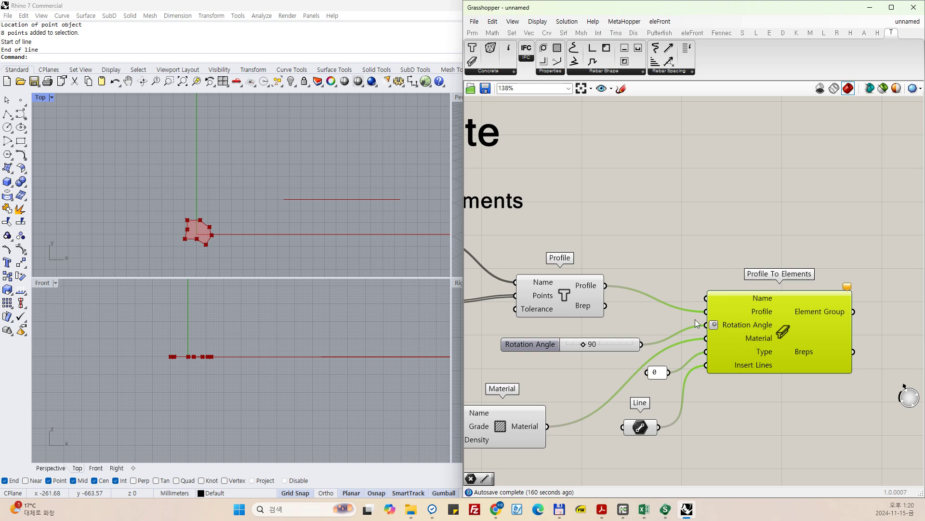
scroll(685, 315, "down", 2)
left_click(609, 514)
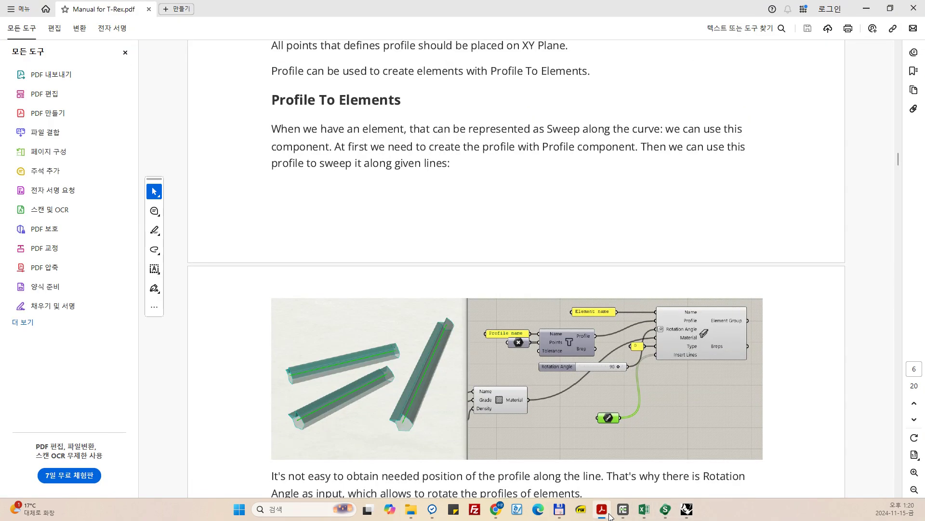
left_click(608, 515)
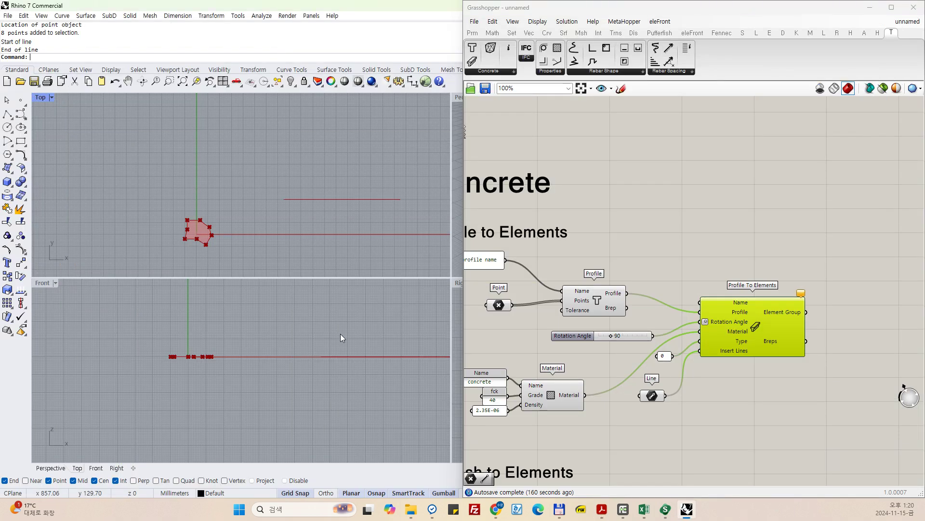
Maximize Rhino's Perspective view and orient it to show both the profile and the insert line.
scroll(188, 248, "down", 4)
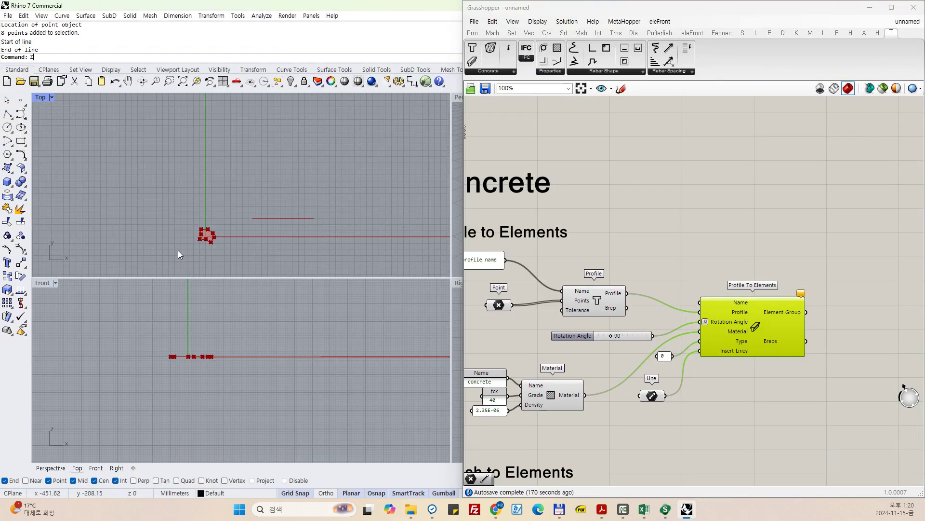
type("Z")
scroll(265, 227, "up", 4)
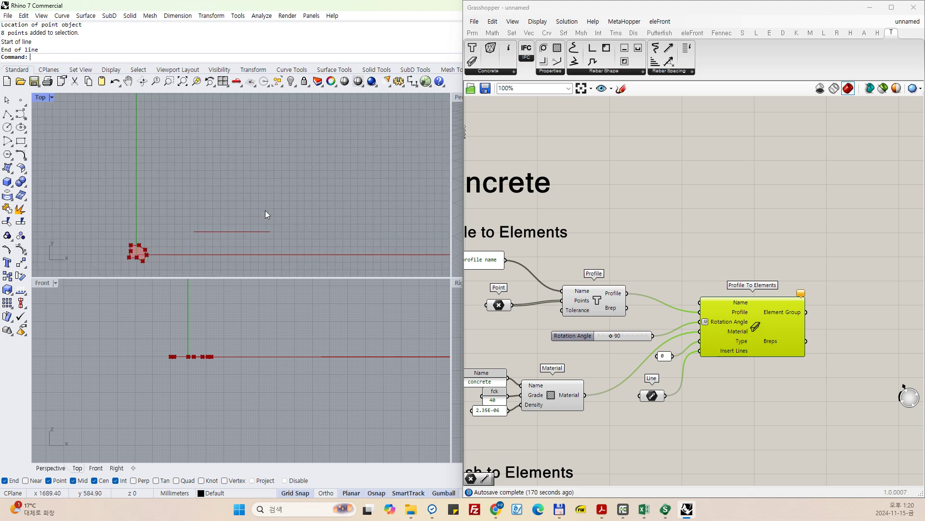
left_click(457, 101)
double_click(455, 100)
right_click_drag(345, 157, 393, 329)
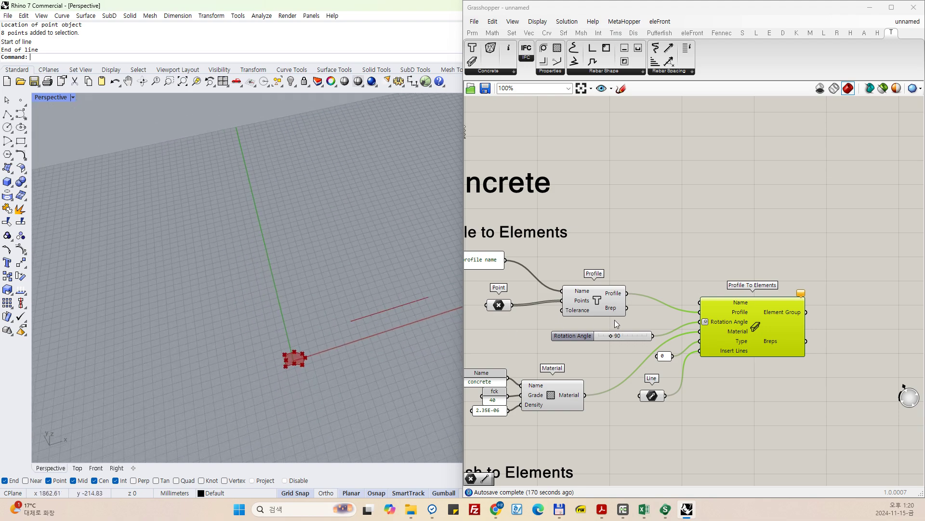
Straighten the Profile component's position and wire a new panel containing "name" to the Name input of Profile To Elements.
left_click_drag(608, 301, 617, 305)
left_click(771, 395)
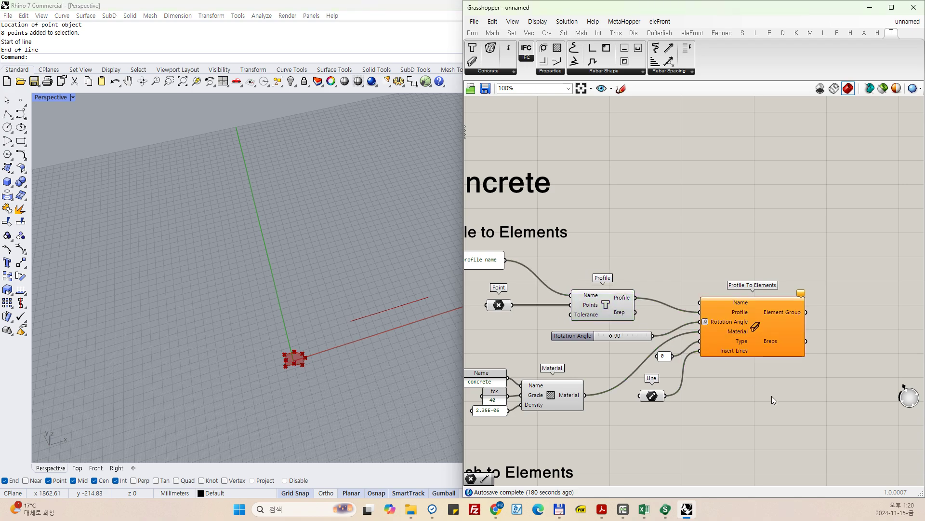
left_click(778, 345)
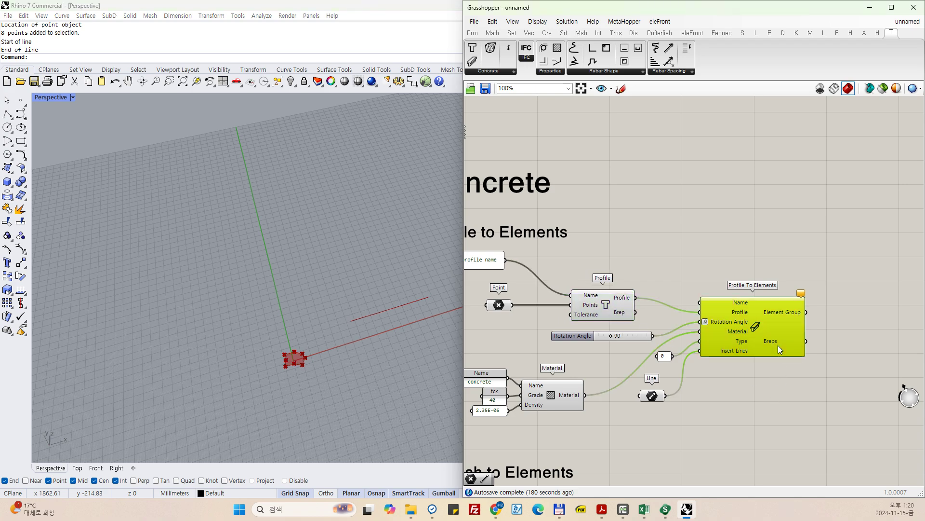
double_click(663, 268)
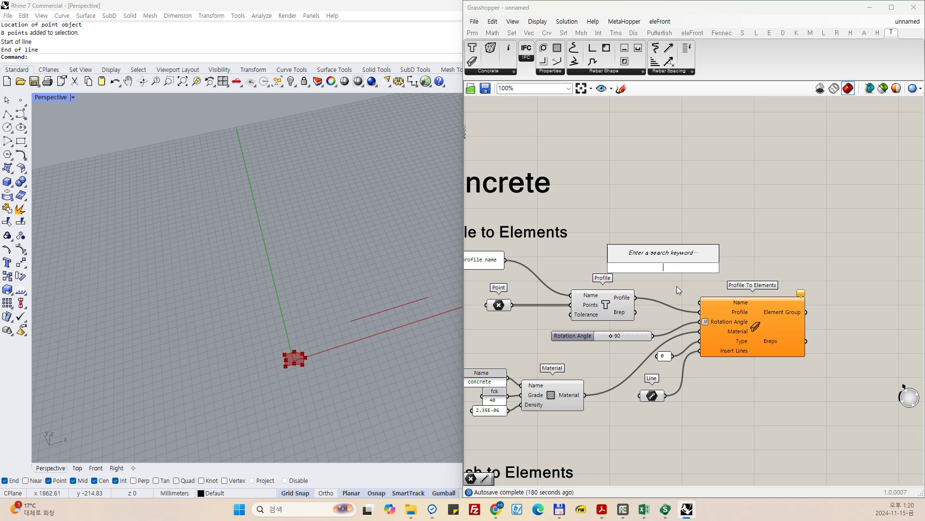
type("\"name")
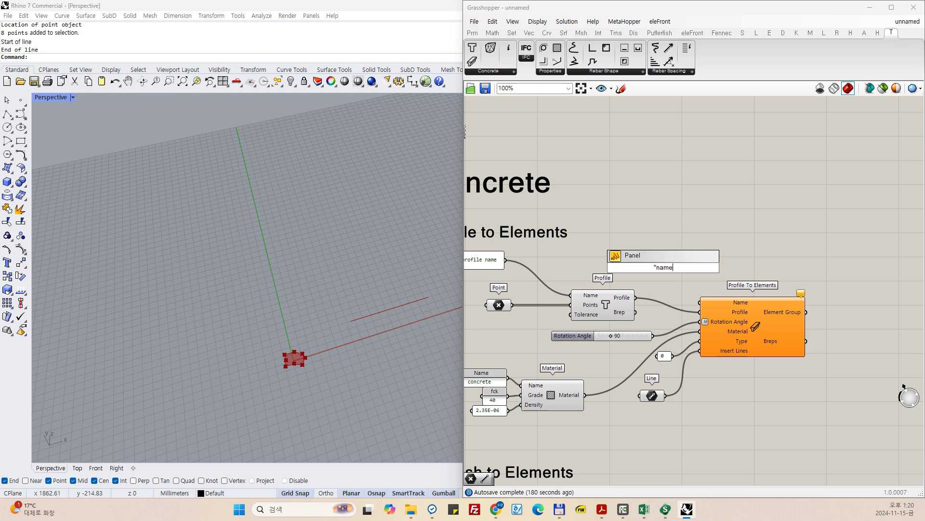
key("Return")
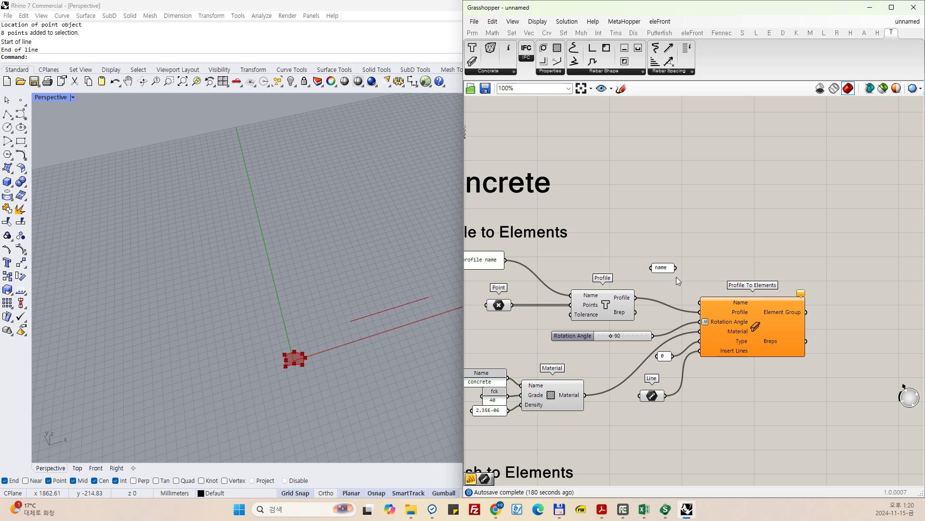
left_click_drag(676, 267, 700, 302)
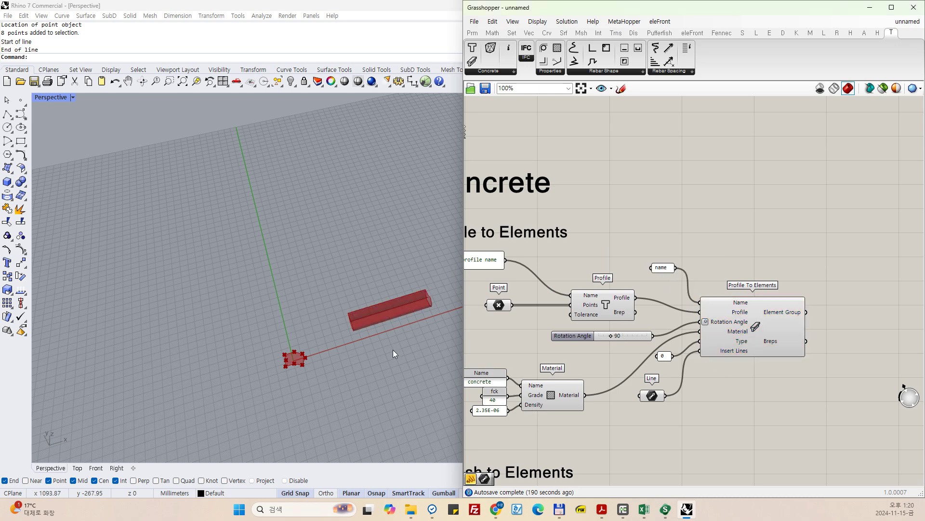
Inspect the swept concrete element and its profile from a low angle in the Perspective view.
mouse_move(391, 342)
right_mouse_down()
mouse_move(406, 339)
mouse_move(403, 330)
right_mouse_up()
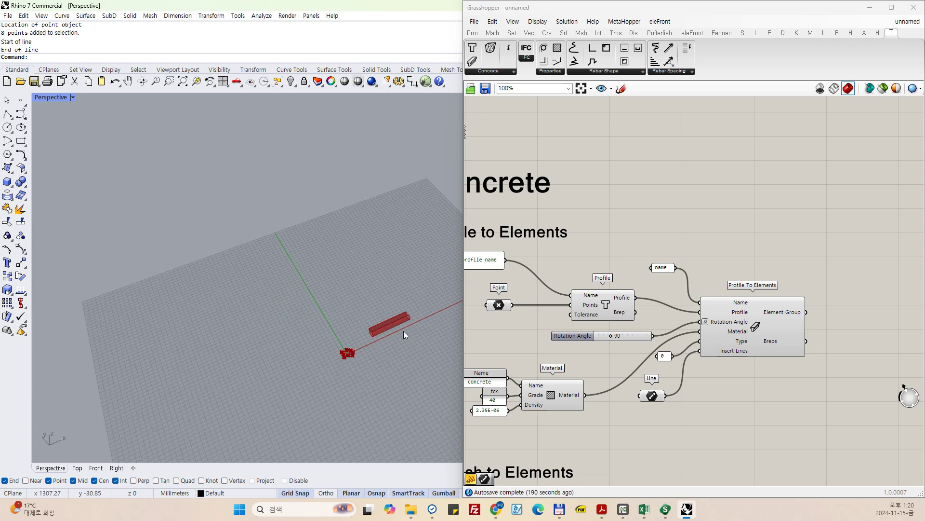
scroll(371, 331, "up", 10)
right_click_drag(322, 312, 389, 286)
scroll(364, 299, "down", 5)
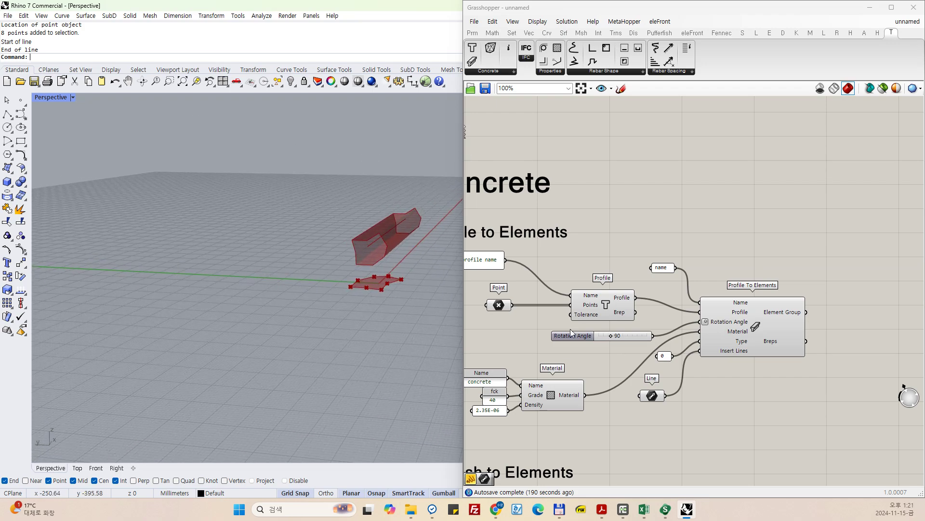
scroll(372, 285, "up", 5)
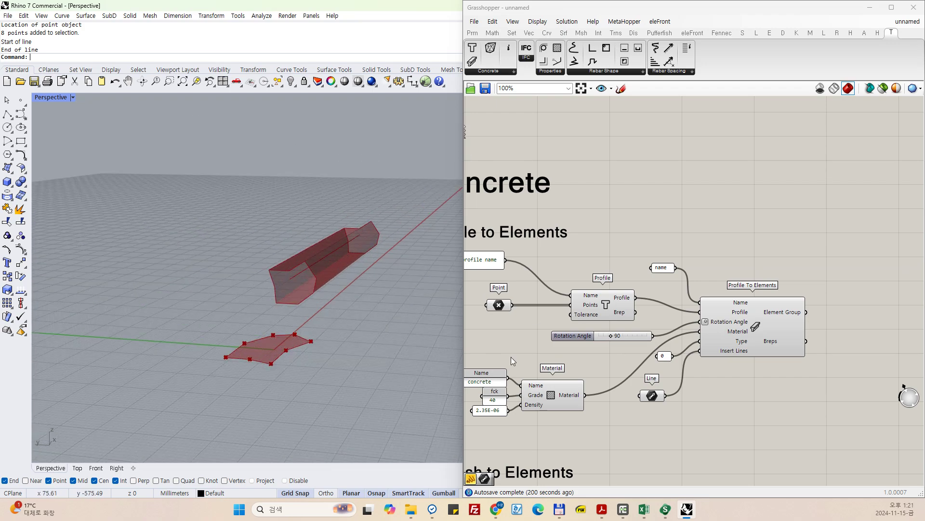
Set the Rotation Angle slider feeding Profile To Elements to 0.
left_click_drag(611, 335, 596, 336)
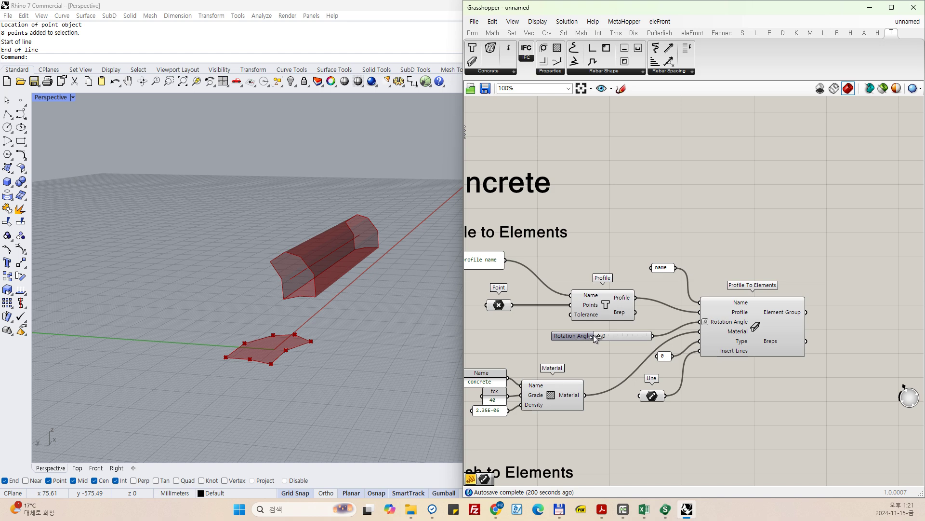
left_click_drag(597, 335, 567, 336)
right_click_drag(380, 358, 388, 349)
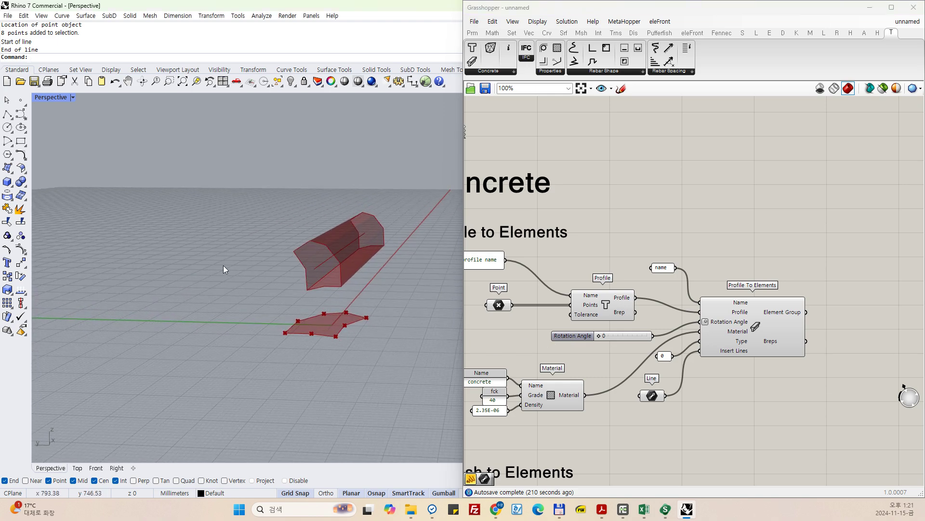
Arrange Rhino's viewports in a three-view layout with Top, Perspective and Front.
key("super+Left")
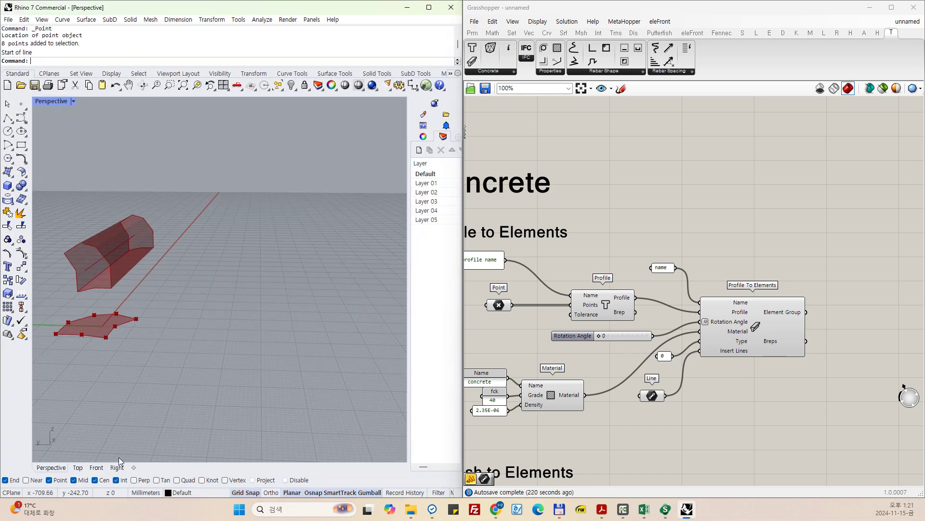
left_click(78, 468)
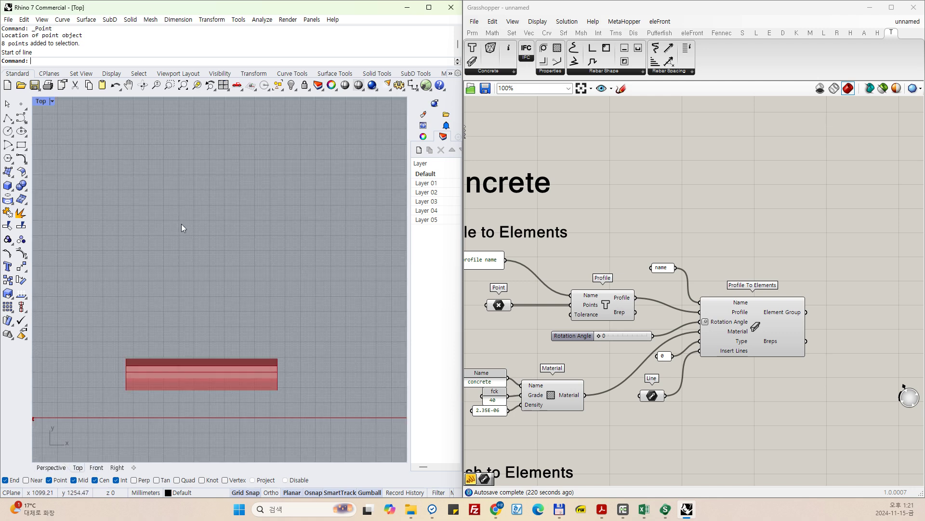
left_click(228, 90)
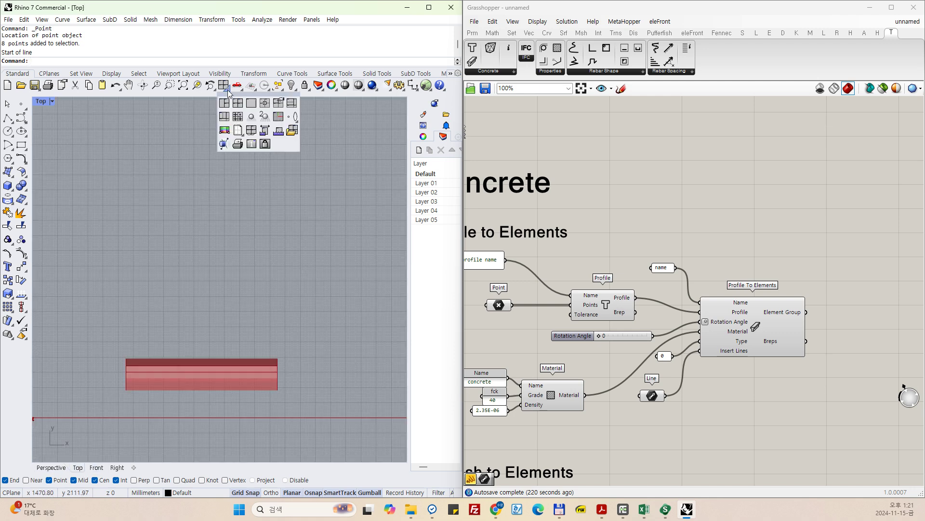
left_click(224, 116)
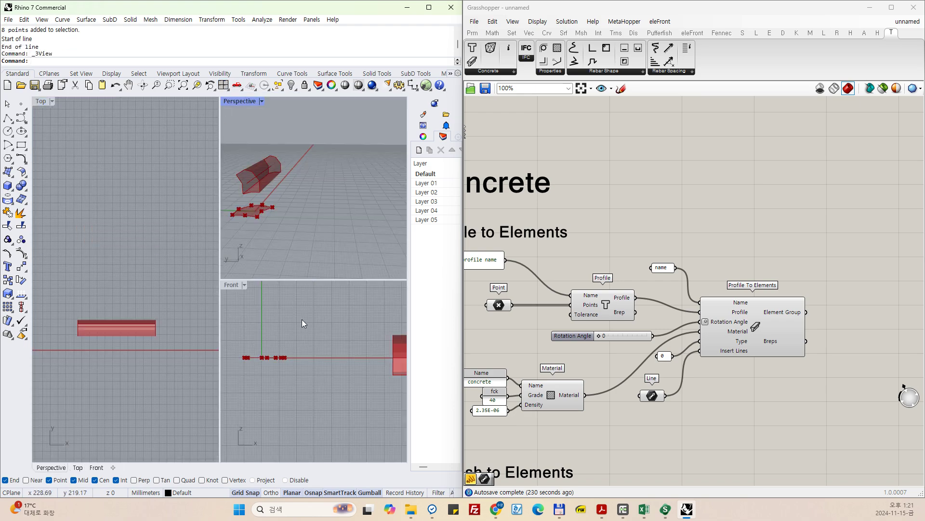
left_click(249, 313)
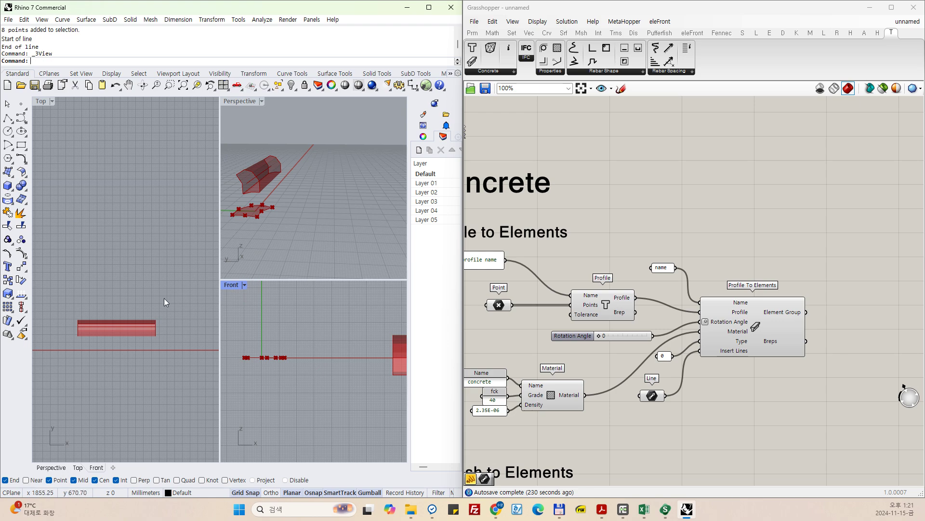
Compare the profile in the Top view with the swept element's end section in Perspective, keeping the rotation angle at 0.
scroll(160, 304, "down", 3)
scroll(117, 328, "up", 3)
scroll(117, 328, "up", 3)
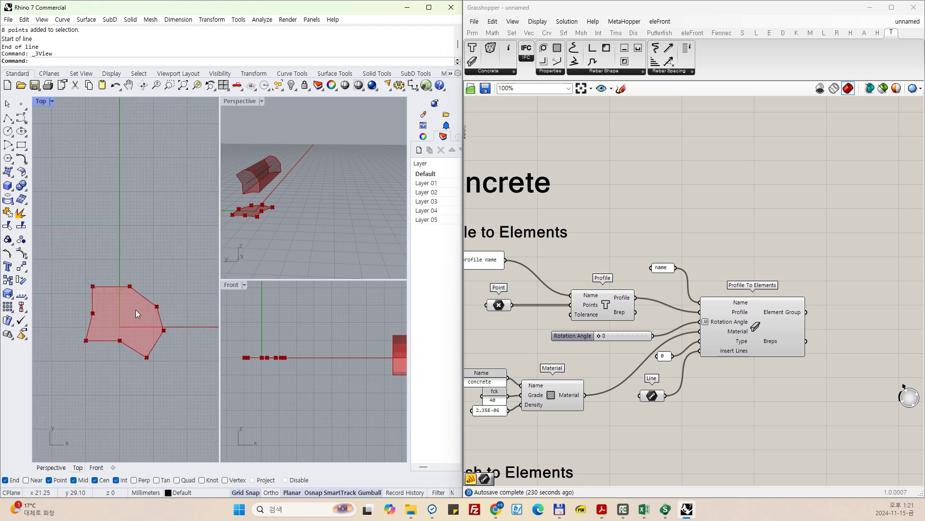
scroll(333, 226, "down", 3)
scroll(285, 220, "up", 5)
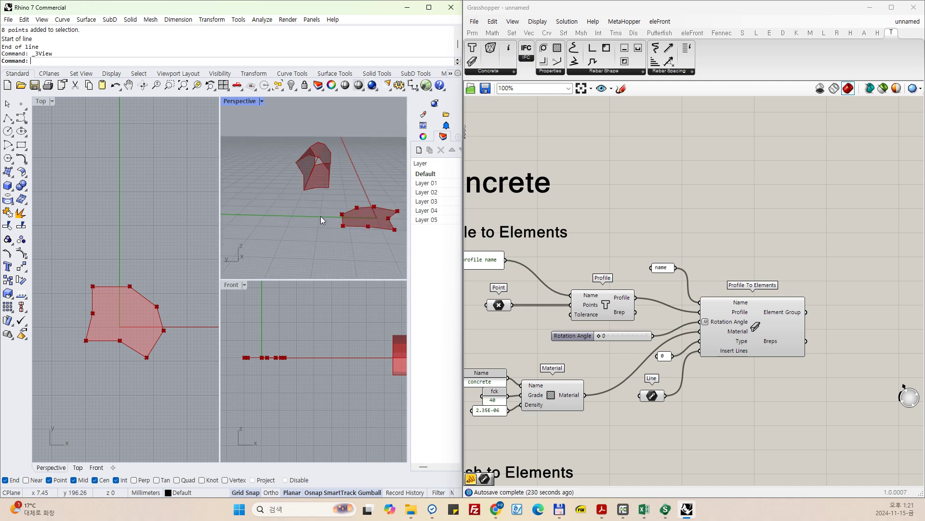
scroll(328, 192, "down", 4)
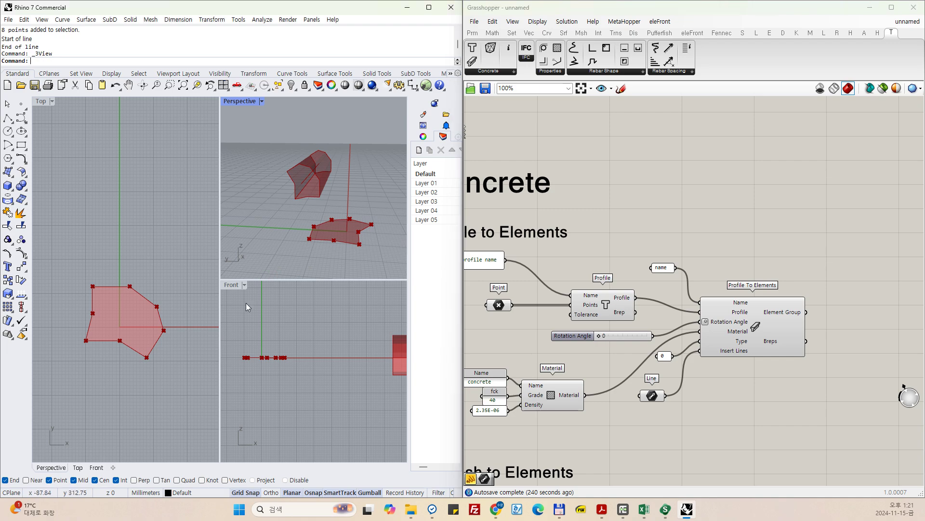
scroll(292, 197, "up", 5)
scroll(310, 192, "down", 3)
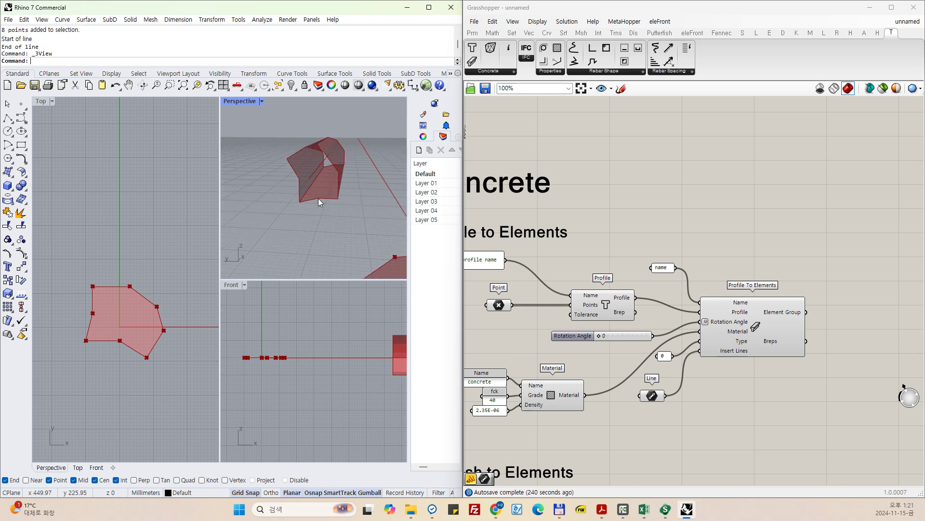
right_click_drag(319, 198, 325, 191)
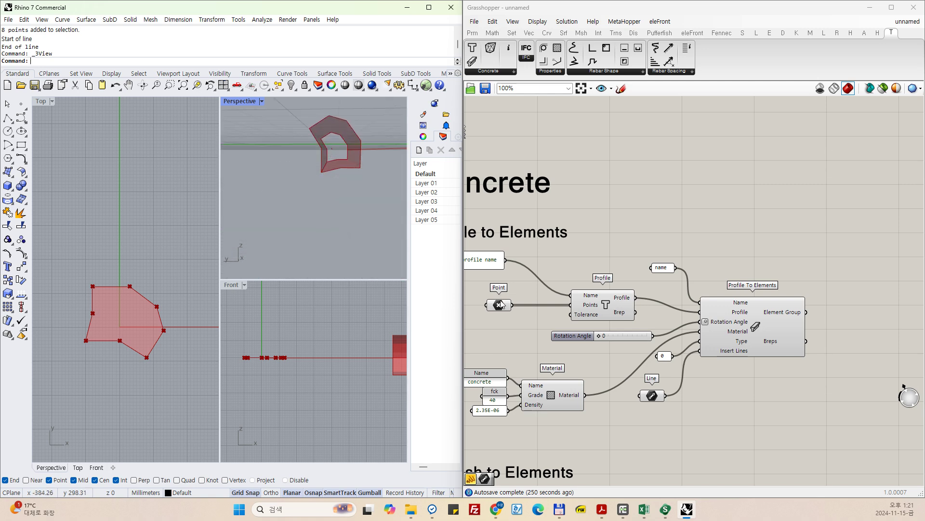
left_click_drag(598, 336, 557, 340)
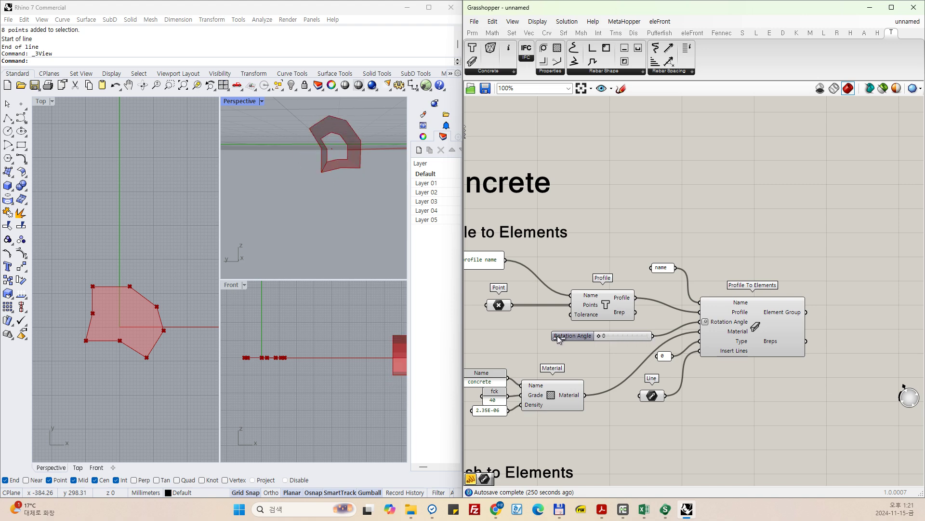
Read the Mesh To Elements section and its example wirings in the T-Rex manual PDF, and return to Grasshopper.
scroll(763, 410, "down", 3)
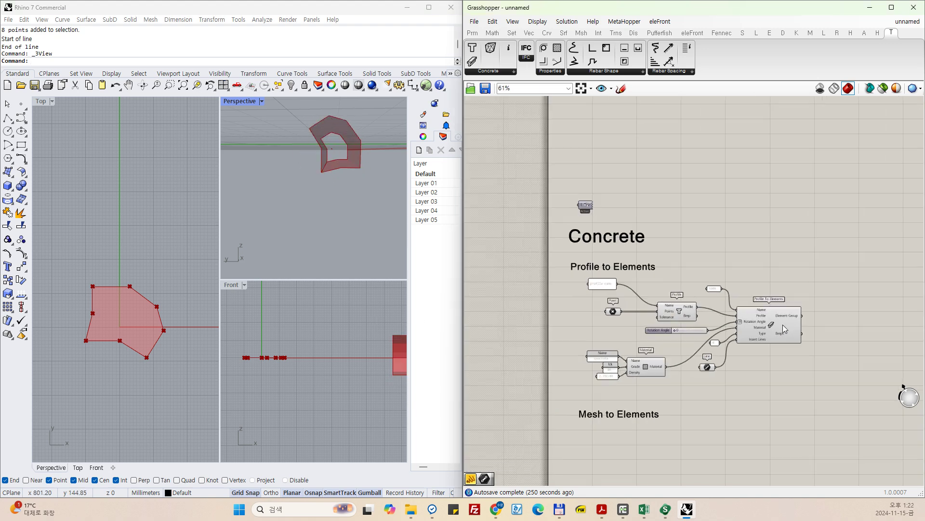
scroll(687, 433, "up", 1)
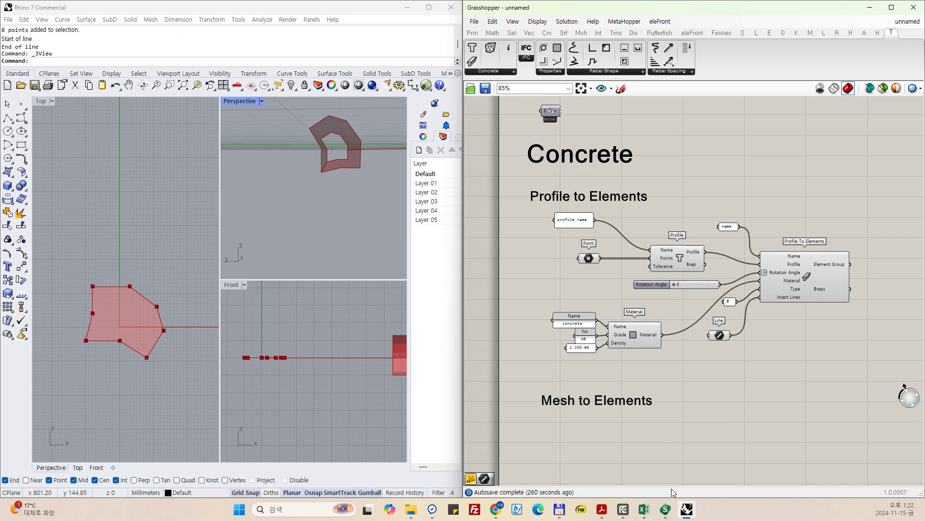
left_click(602, 509)
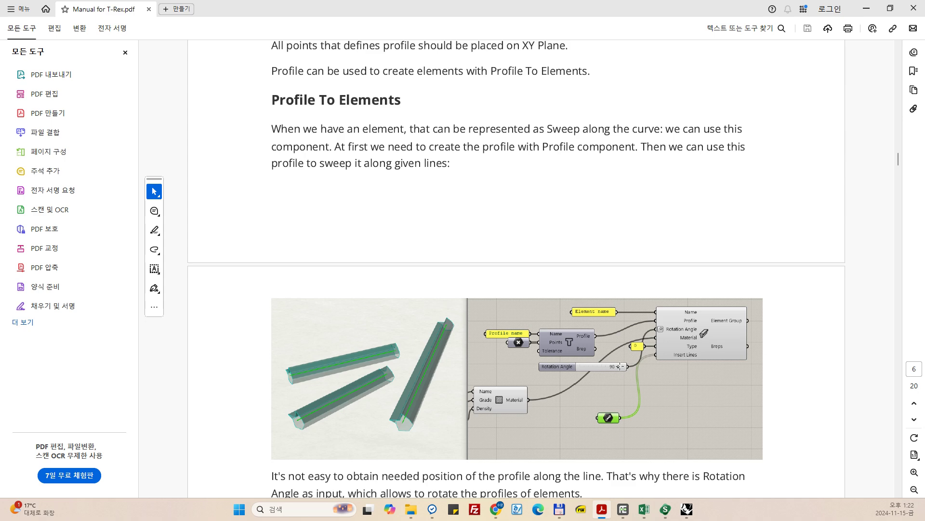
scroll(620, 366, "down", 5)
scroll(620, 366, "down", 4)
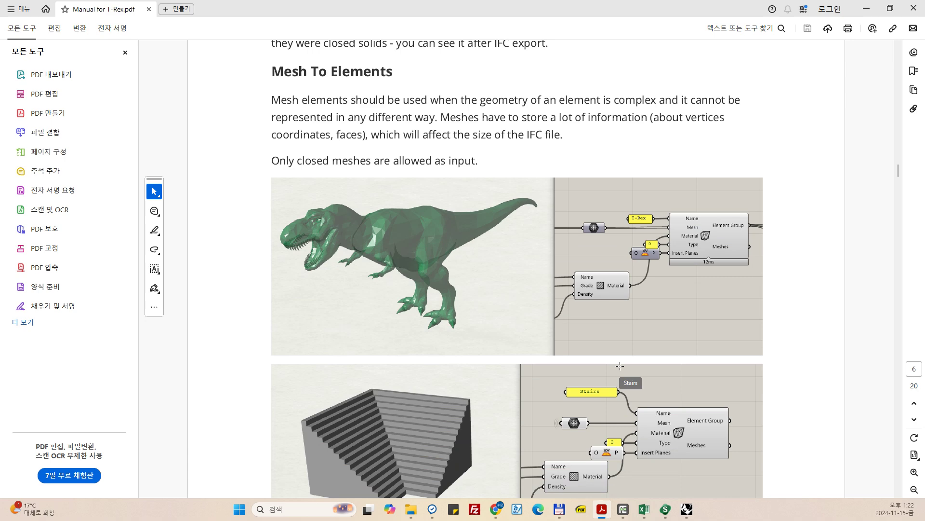
scroll(620, 366, "down", 2)
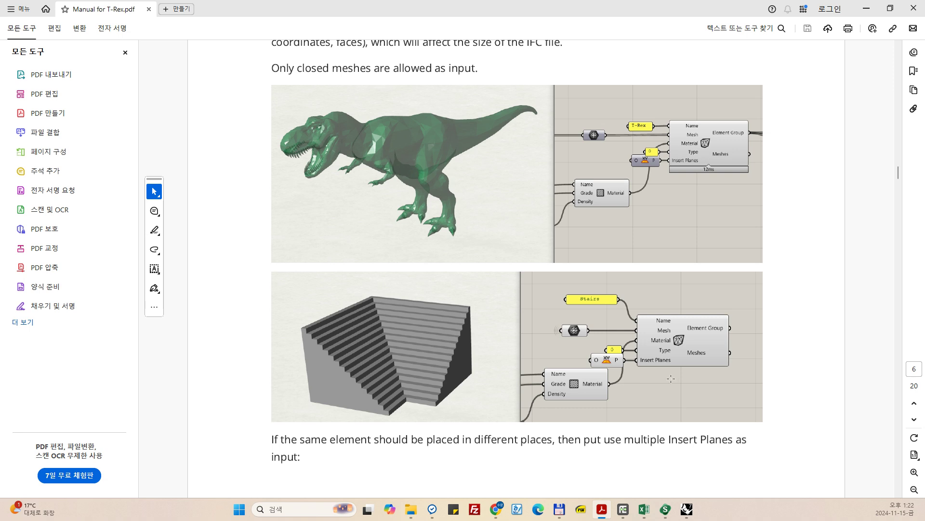
scroll(736, 270, "down", 7)
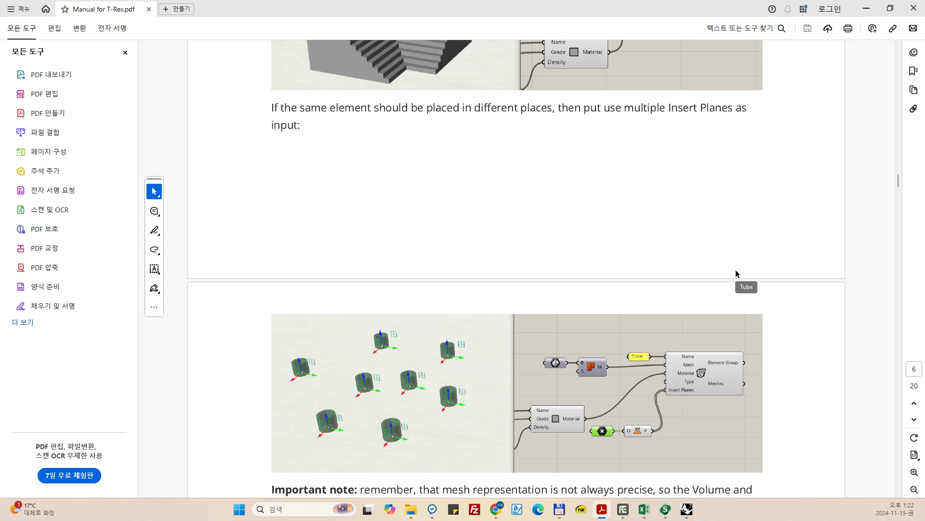
scroll(702, 366, "up", 1)
mouse_move(684, 514)
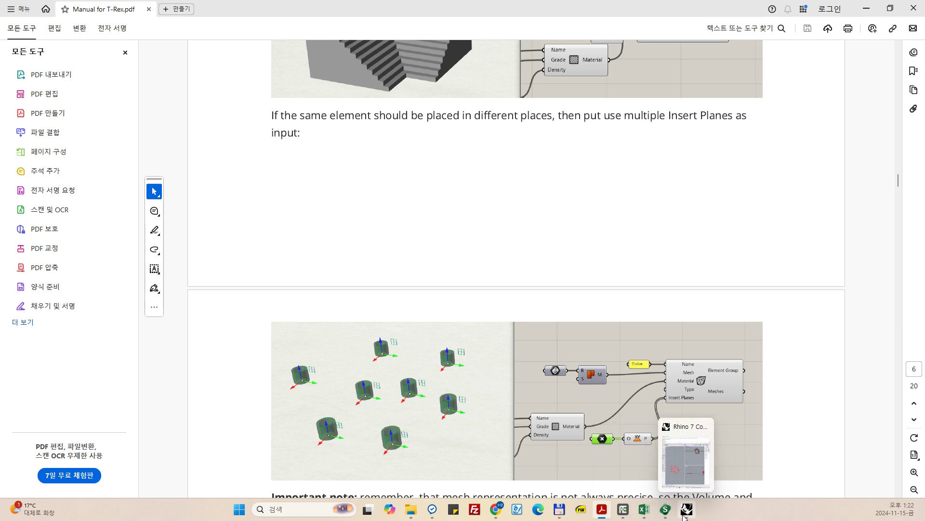
left_click(685, 514)
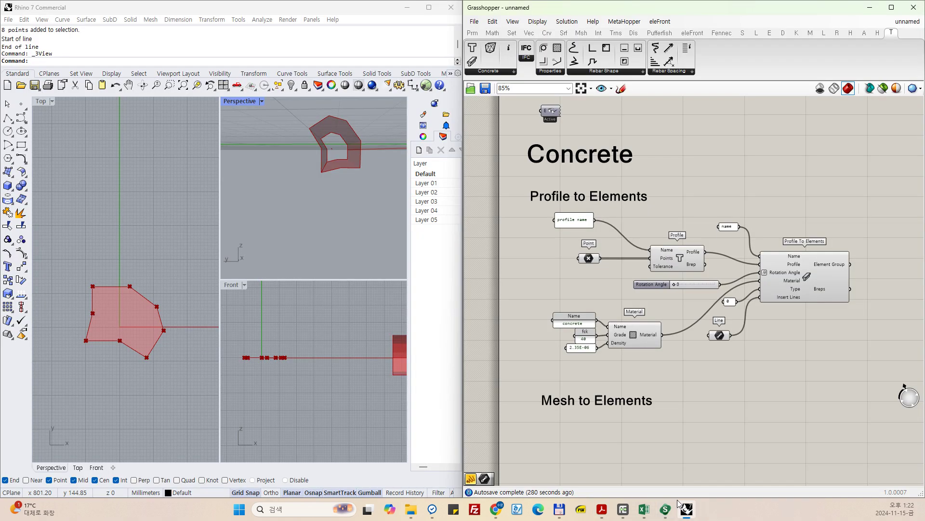
Place a Mesh To Elements component on the canvas under the "Mesh to Elements" heading.
scroll(710, 418, "down", 2)
scroll(631, 336, "up", 2)
scroll(634, 331, "down", 2)
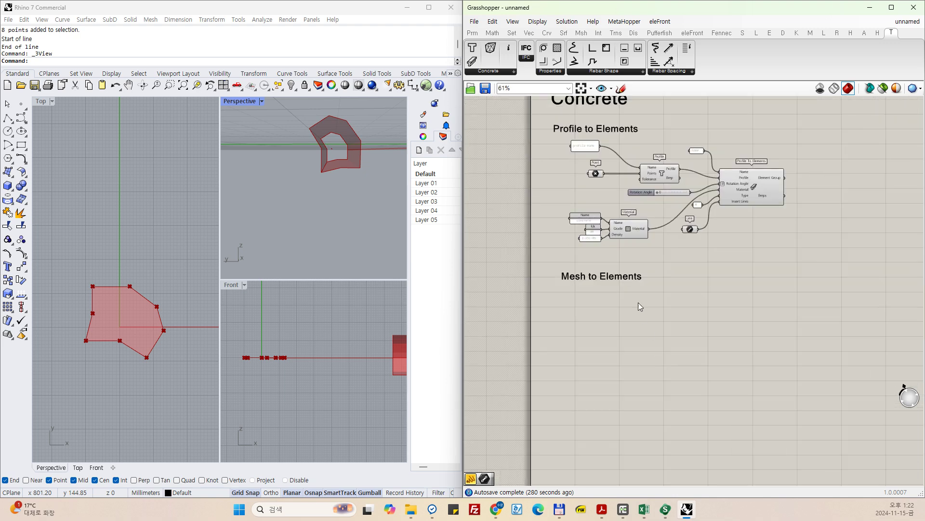
scroll(639, 302, "up", 1)
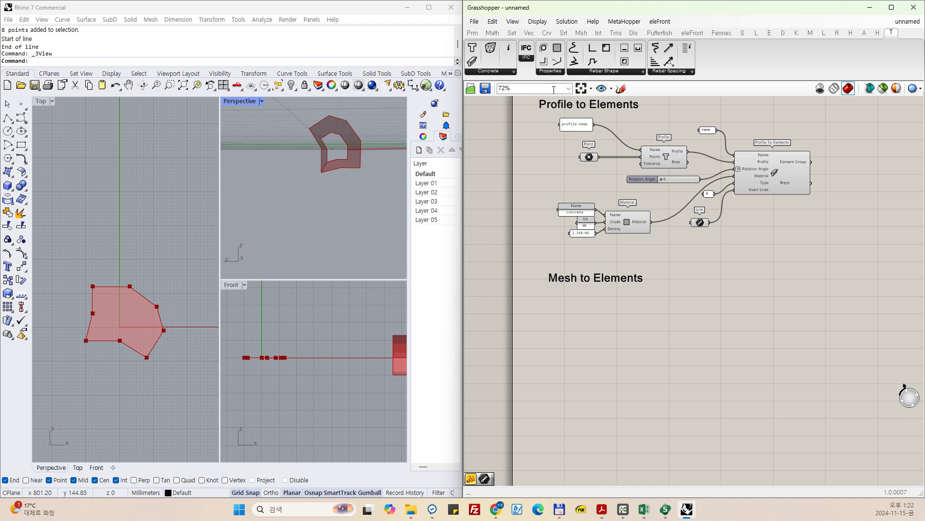
left_click_drag(491, 49, 759, 305)
left_click_drag(797, 376, 779, 362)
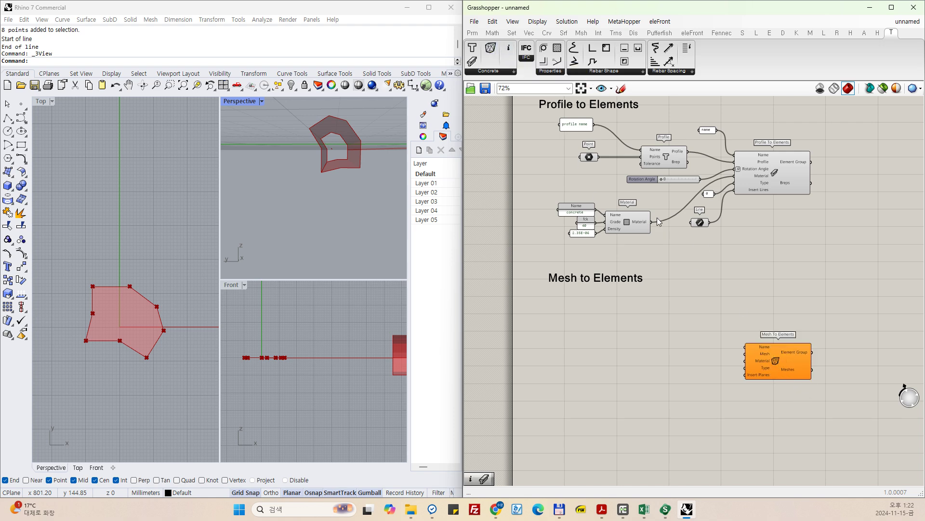
Wire a duplicate of the Material component with its panels and a new XY Plane into Mesh To Elements' Material and Insert Planes inputs.
left_click_drag(662, 201, 591, 236)
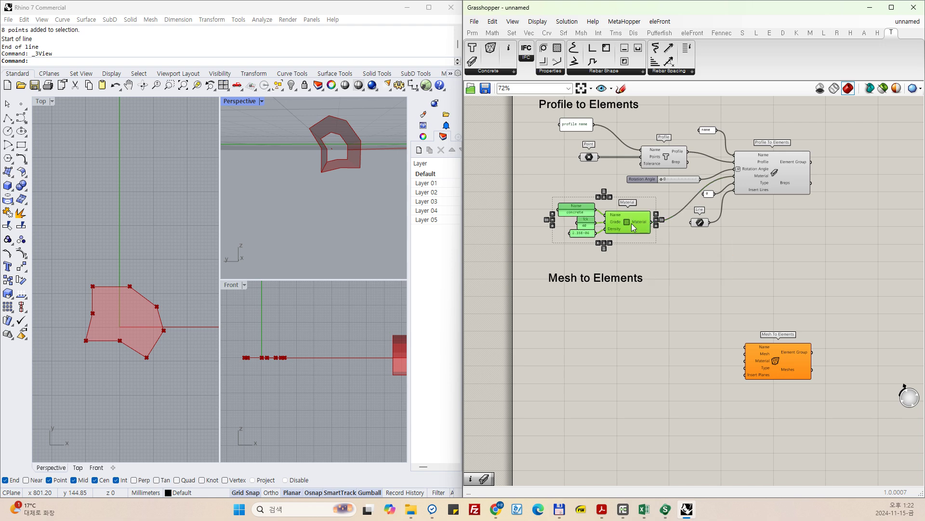
left_click_drag(633, 227, 737, 363, "alt")
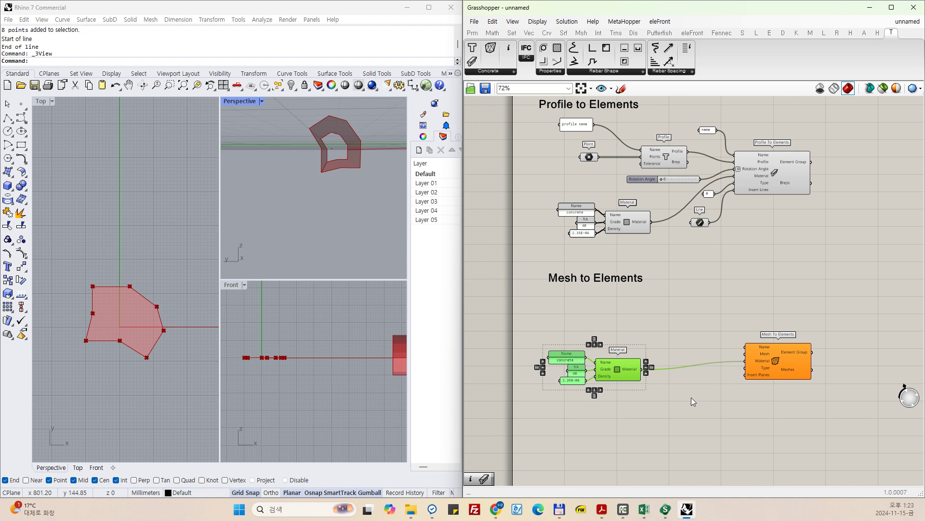
double_click(674, 416)
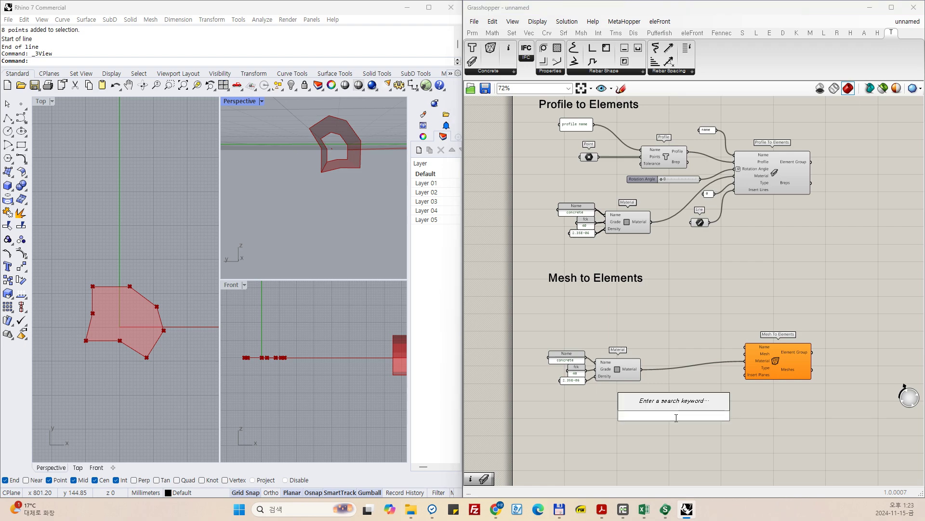
type("xy")
key("Return")
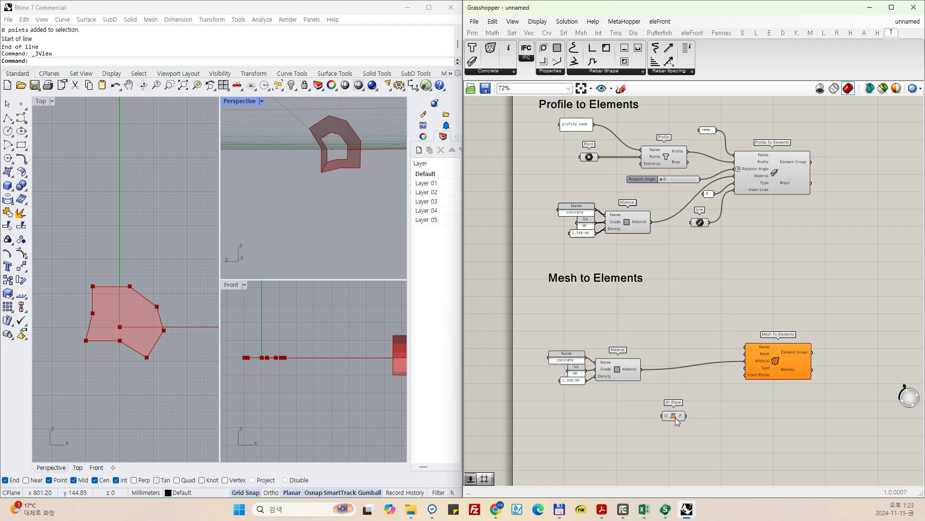
left_click_drag(686, 415, 742, 377)
Add a Brep parameter above the duplicated Material component.
scroll(764, 383, "up", 4)
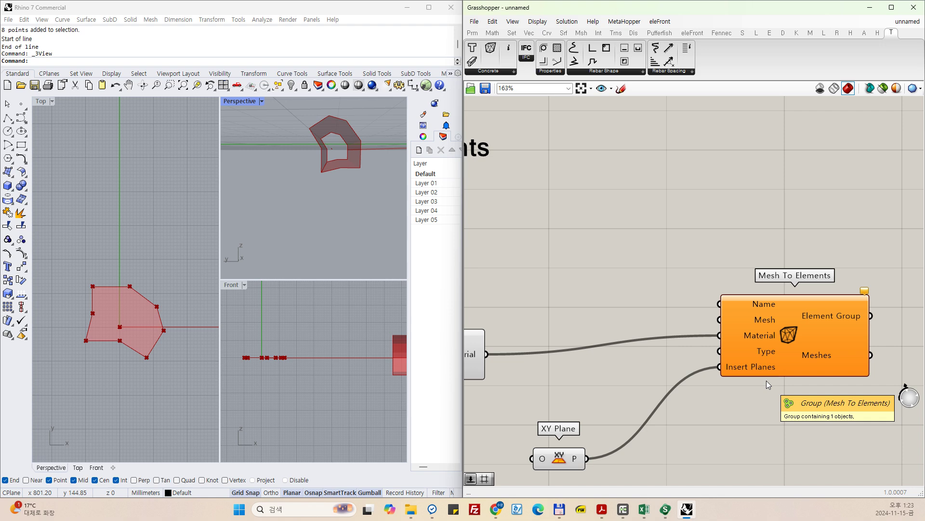
double_click(603, 309)
type("b")
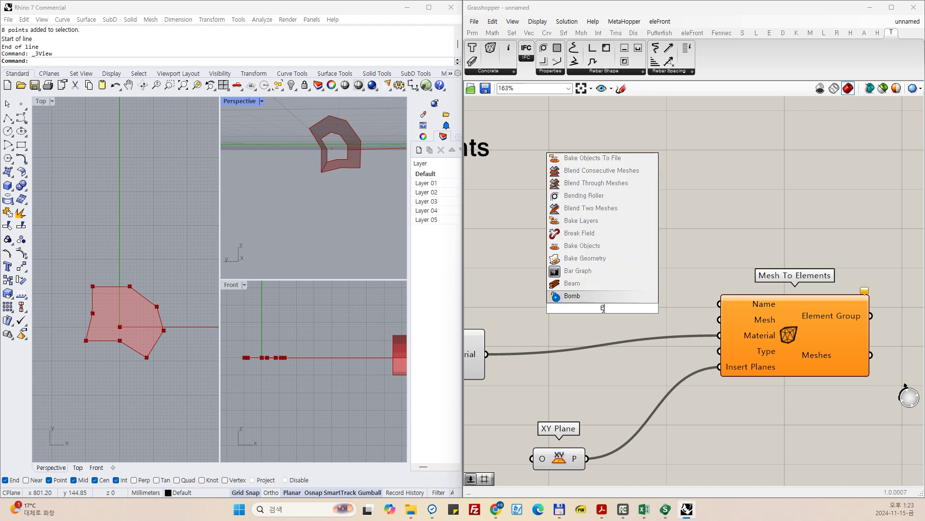
type("r")
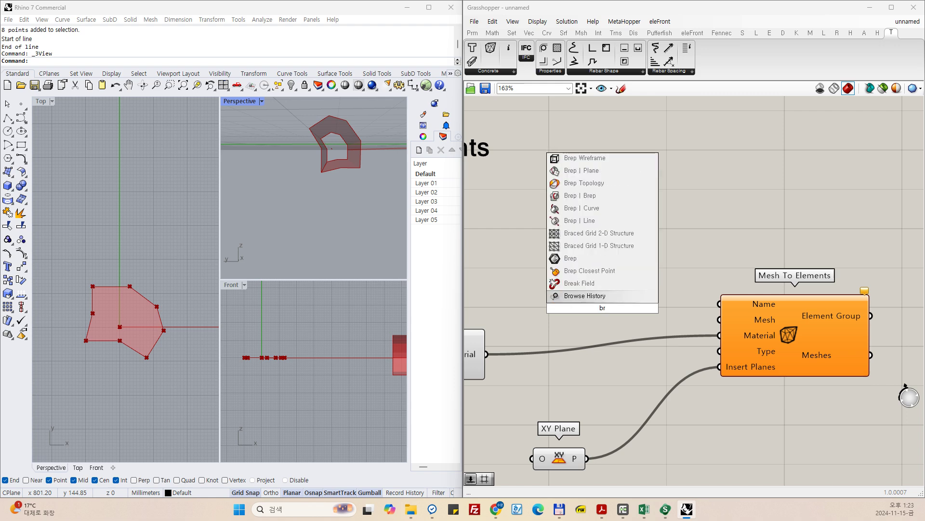
key("Up")
key("Up")
key("Up")
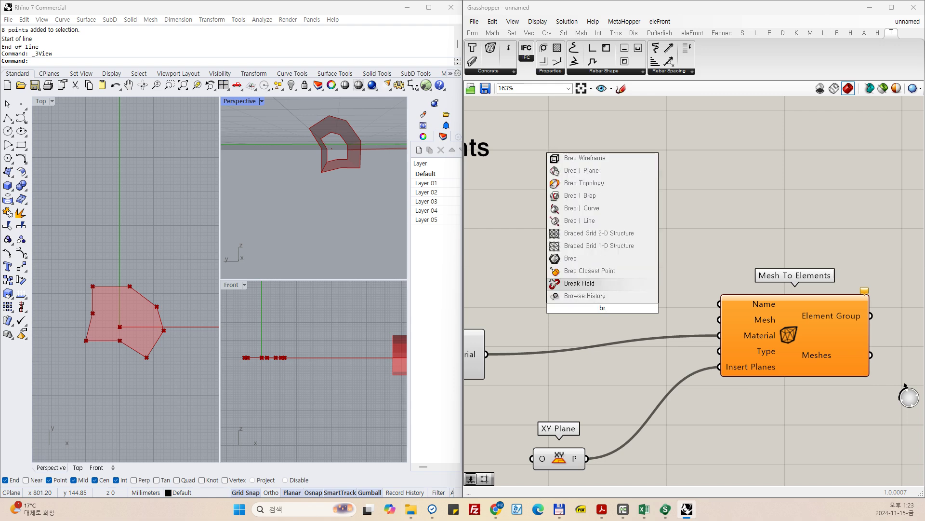
key("Return")
left_click_drag(604, 310, 518, 288)
double_click(578, 287)
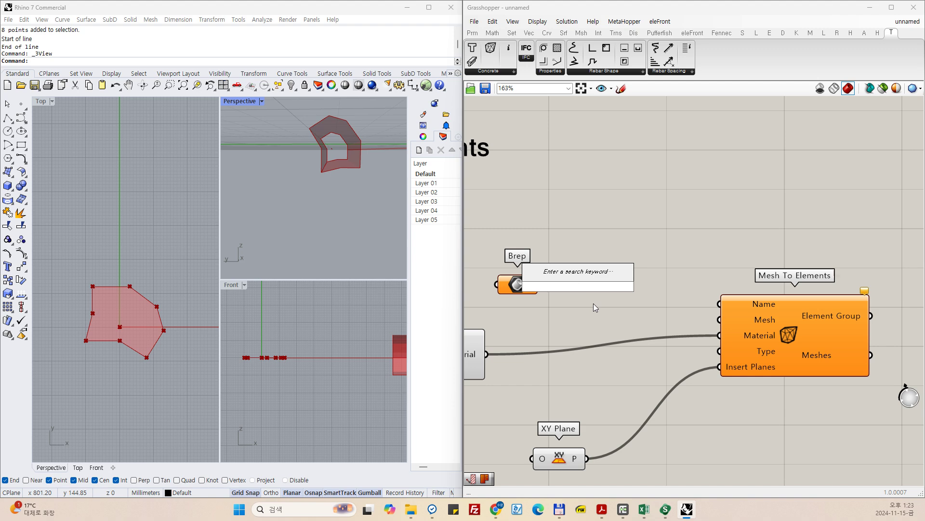
type("ma")
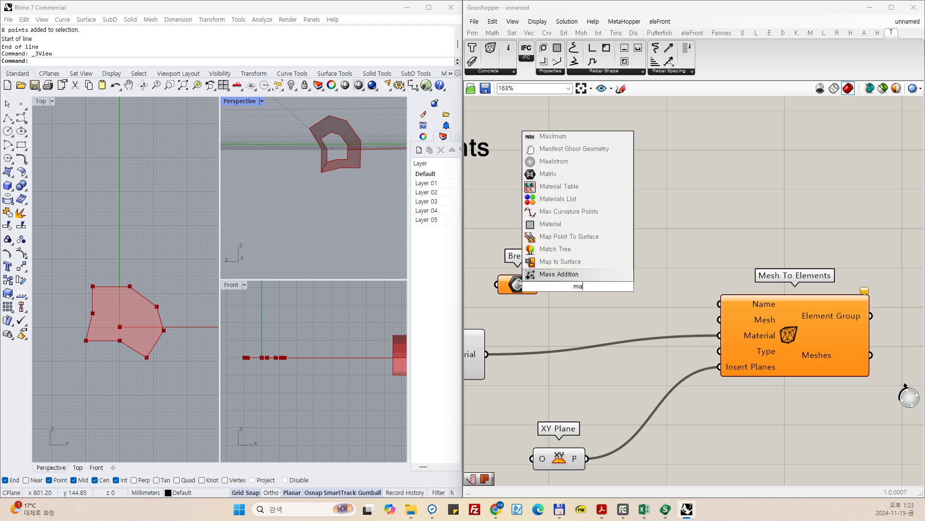
type("sh")
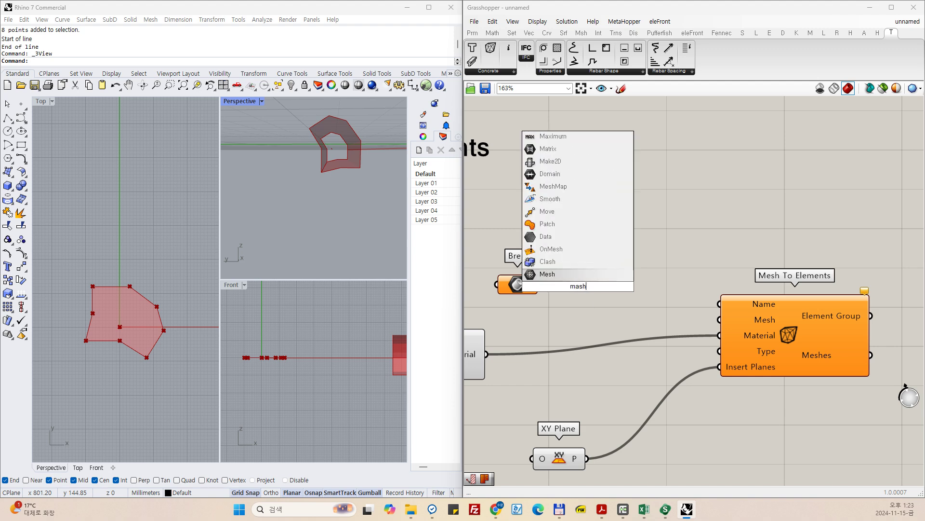
key("Escape")
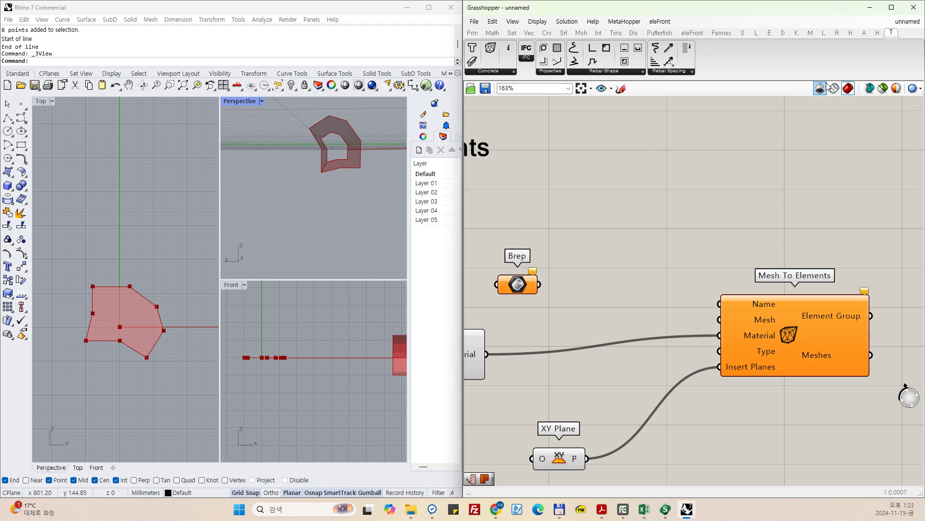
Check how the Brep feeds Mesh To Elements in the T-Rex manual definition, and return to the unnamed definition.
left_click(902, 21)
left_click(868, 114)
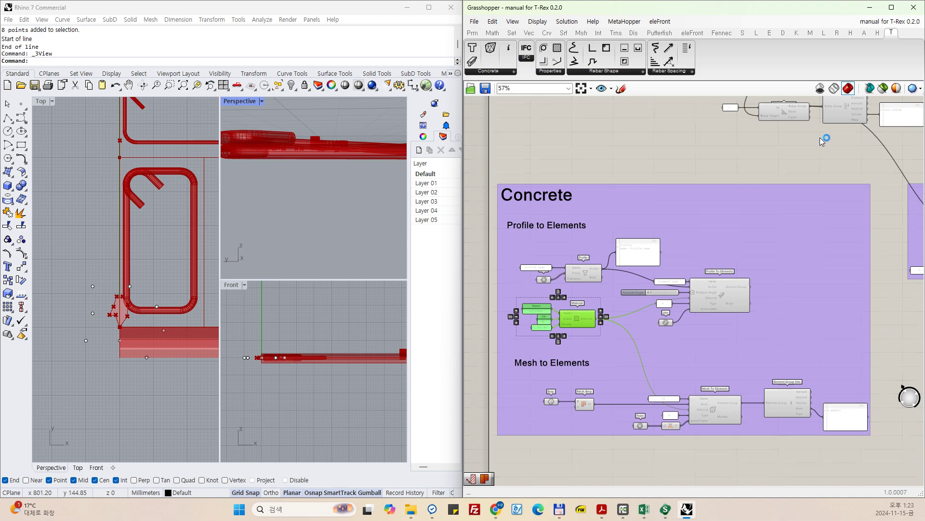
scroll(606, 342, "up", 5)
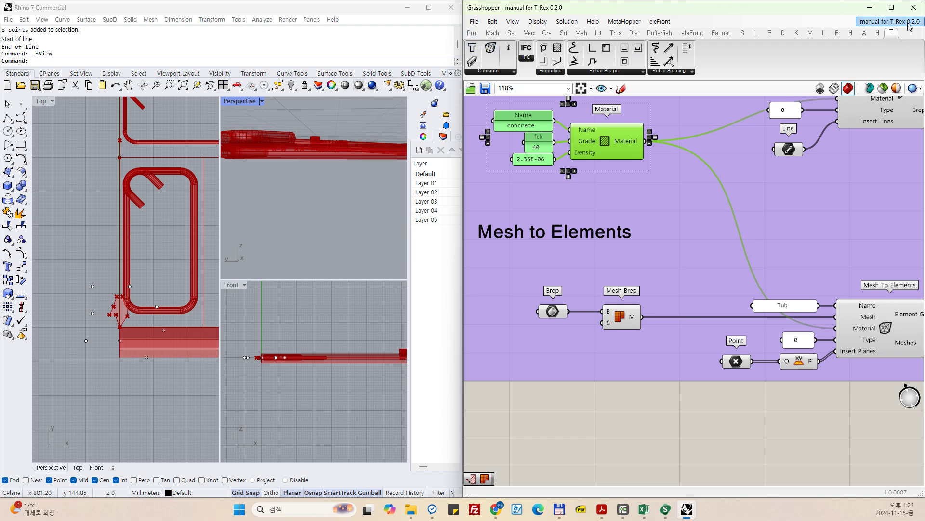
left_click(890, 22)
left_click(870, 115)
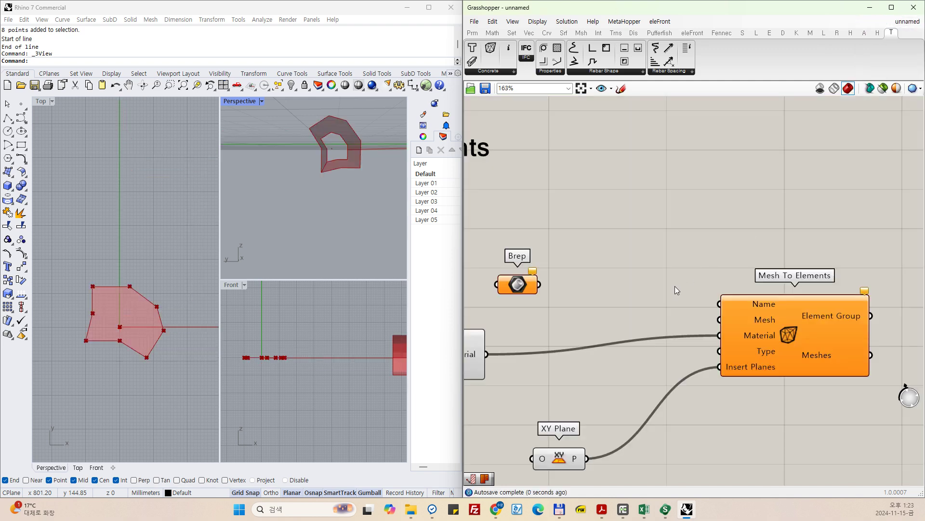
Add a Mesh Brep component, wiring the Brep parameter into it and its mesh output into Mesh To Elements' Mesh input.
double_click(592, 281)
type("m")
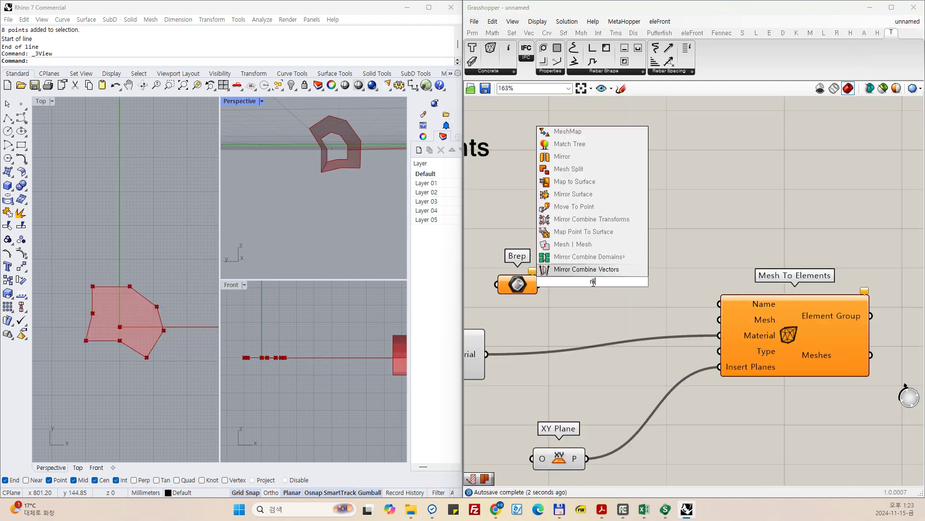
type("esh")
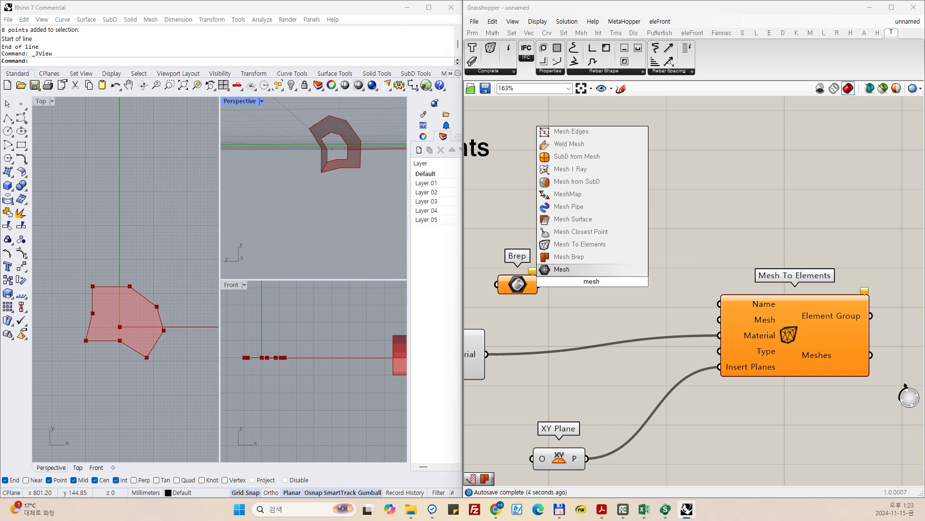
key("Up")
key("Return")
left_click_drag(540, 284, 563, 275)
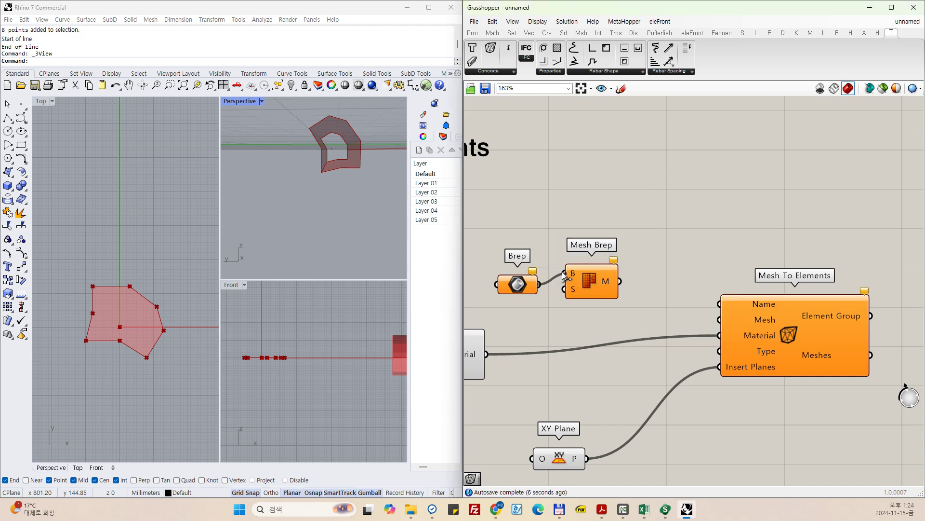
left_click_drag(620, 281, 719, 319)
left_click_drag(592, 289, 618, 300)
Place eight scattered point objects above the extruded element in Rhino's Top view.
scroll(100, 294, "down", 5)
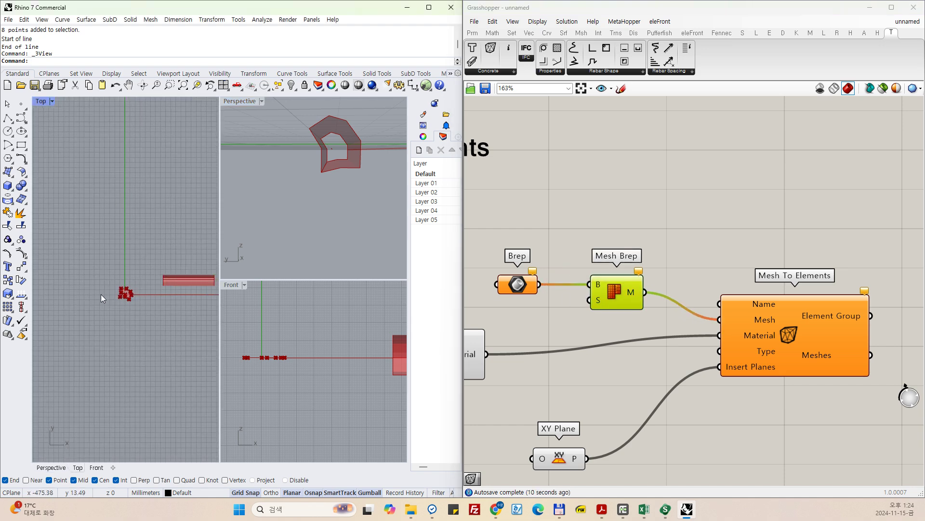
scroll(117, 296, "down", 3)
scroll(158, 272, "up", 4)
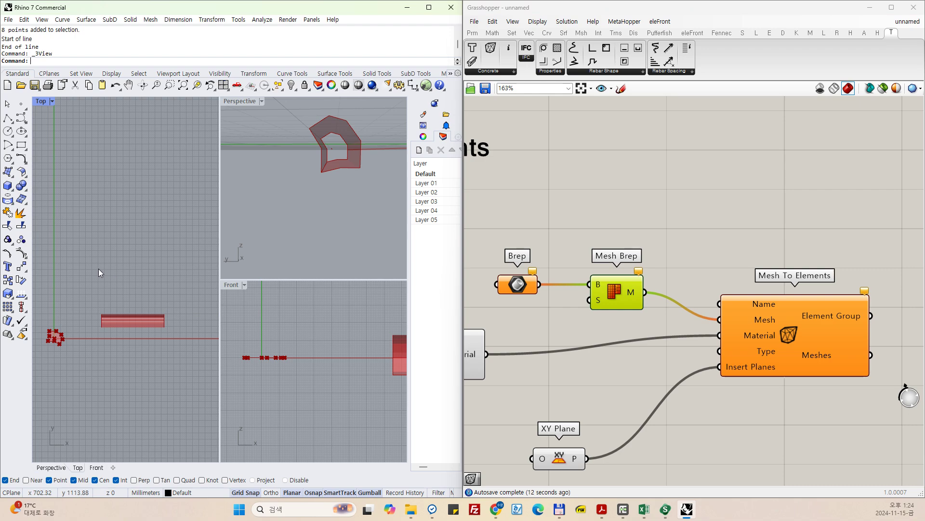
type("Point")
key("Return")
left_click(95, 270)
key("Return")
left_click(116, 279)
key("Return")
left_click(139, 268)
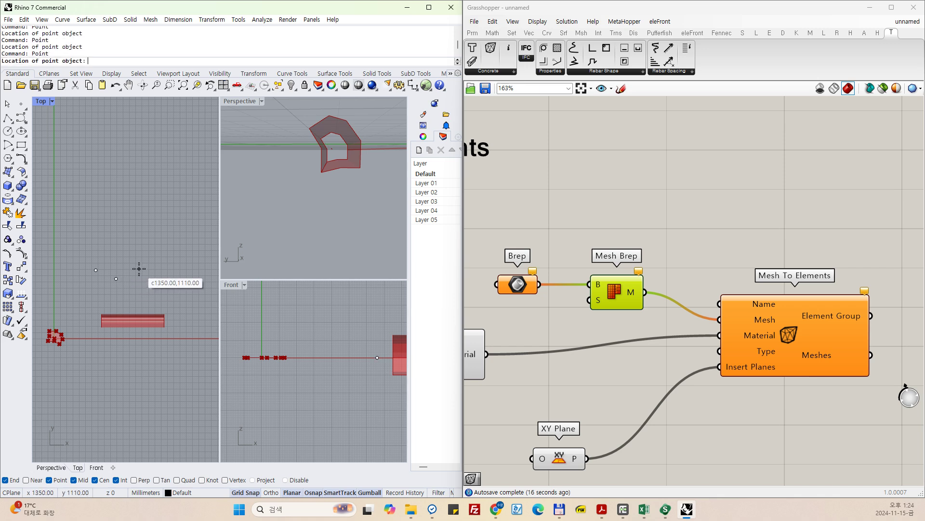
key("Return")
left_click(121, 261)
key("Return")
left_click(100, 240)
key("Return")
left_click(87, 251)
key("Return")
left_click(101, 255)
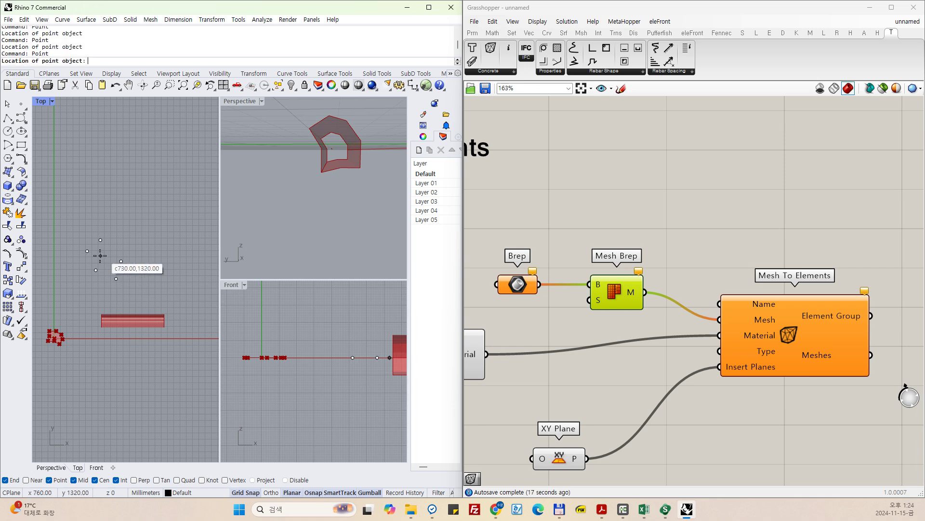
key("Return")
left_click(113, 249)
key("Return")
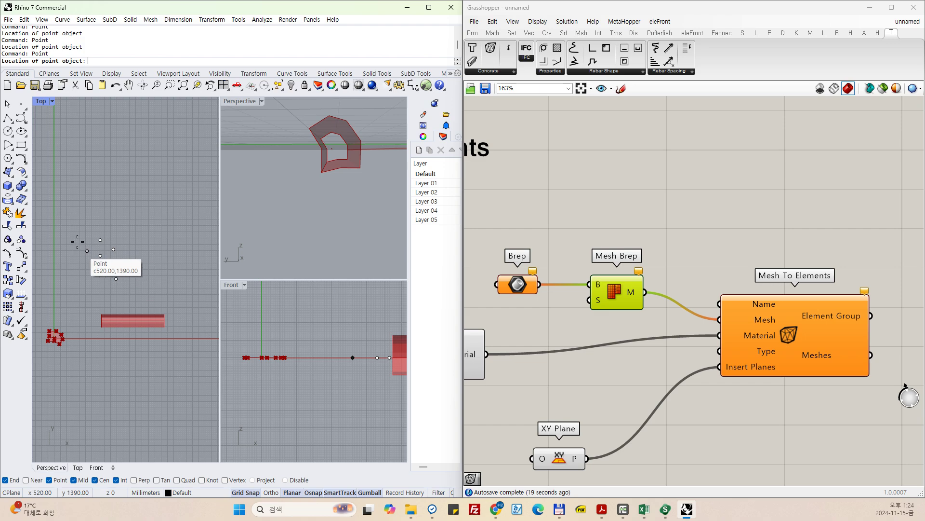
left_click(571, 226)
right_click(524, 285)
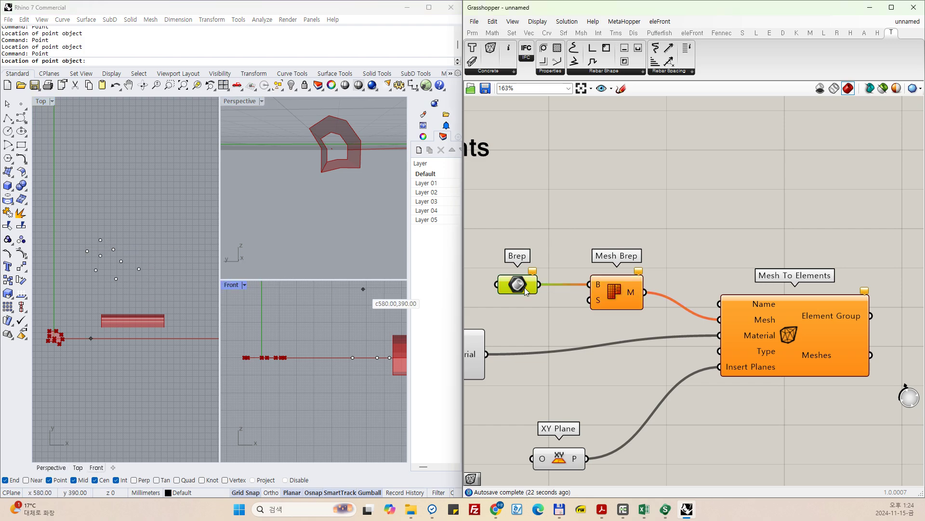
left_click(579, 432)
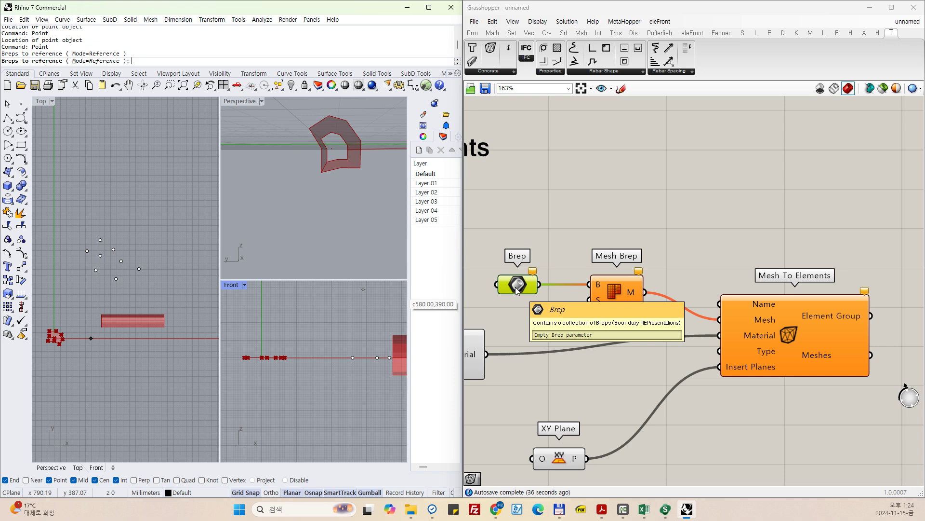
Examine the Brep geometry referenced in the manual definition's Mesh to Elements example, return to the unnamed definition and cancel the pending Brep reference.
left_click(876, 20)
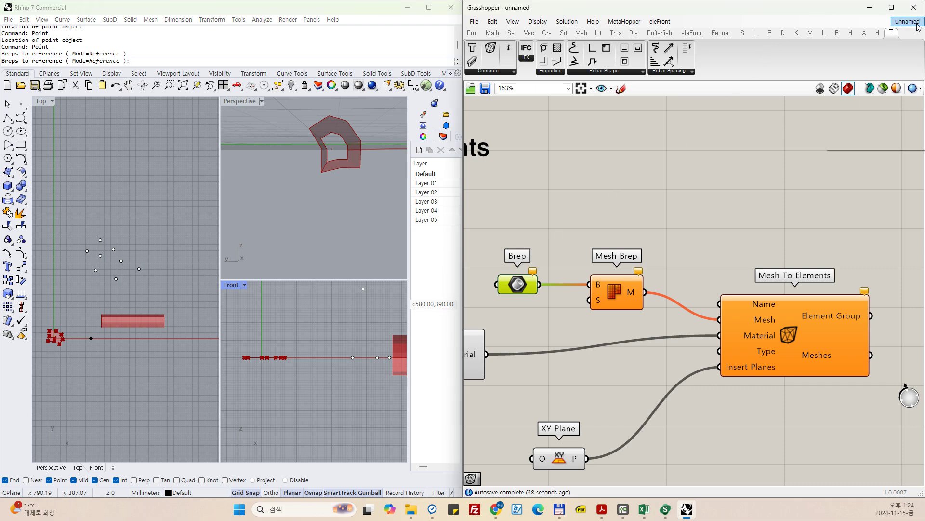
left_click(862, 130)
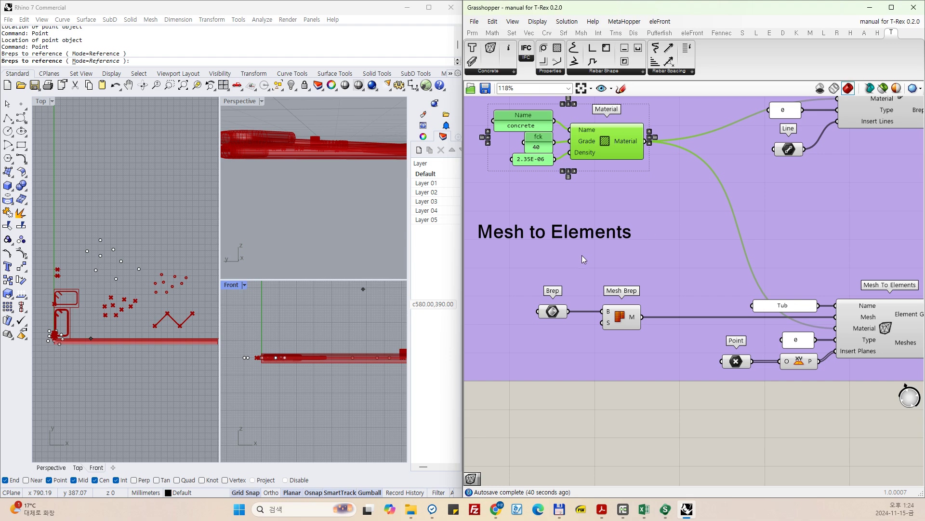
scroll(622, 367, "up", 2)
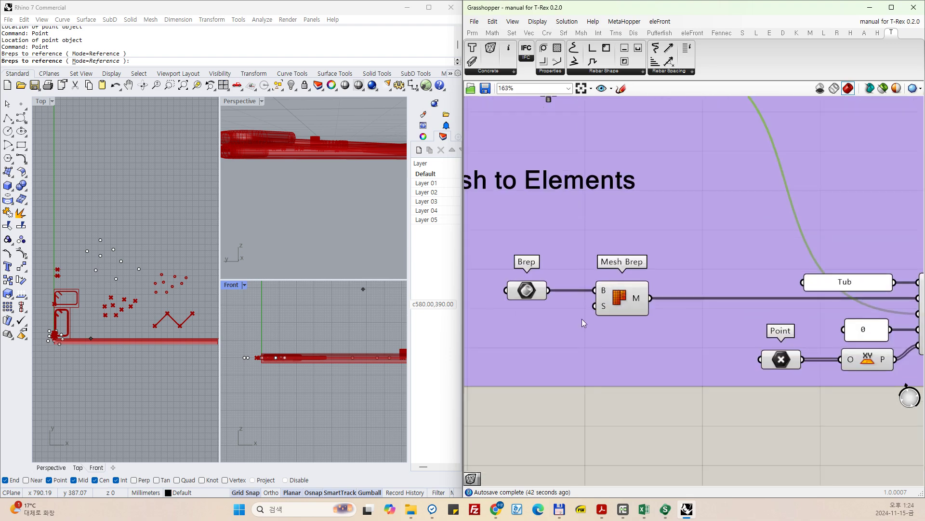
left_click(528, 294)
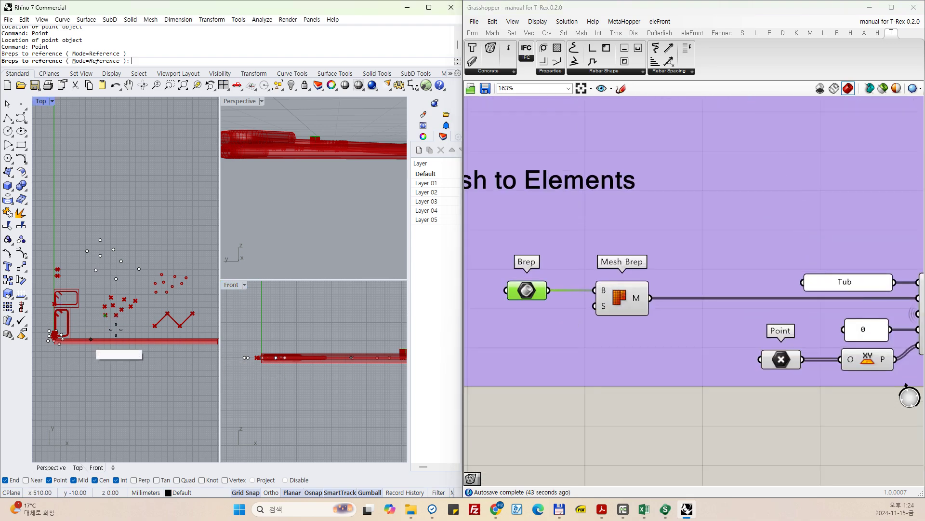
scroll(246, 322, "down", 2)
scroll(300, 214, "down", 5)
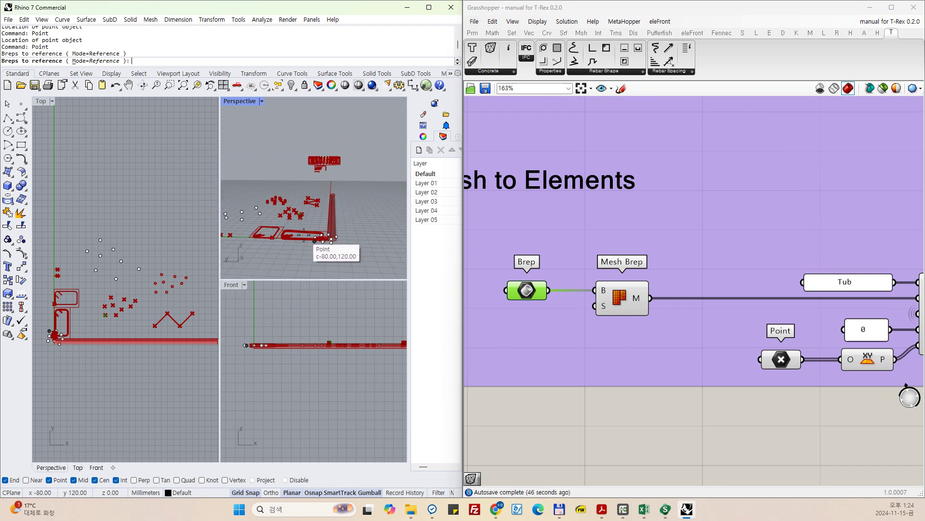
right_click_drag(299, 212, 400, 143)
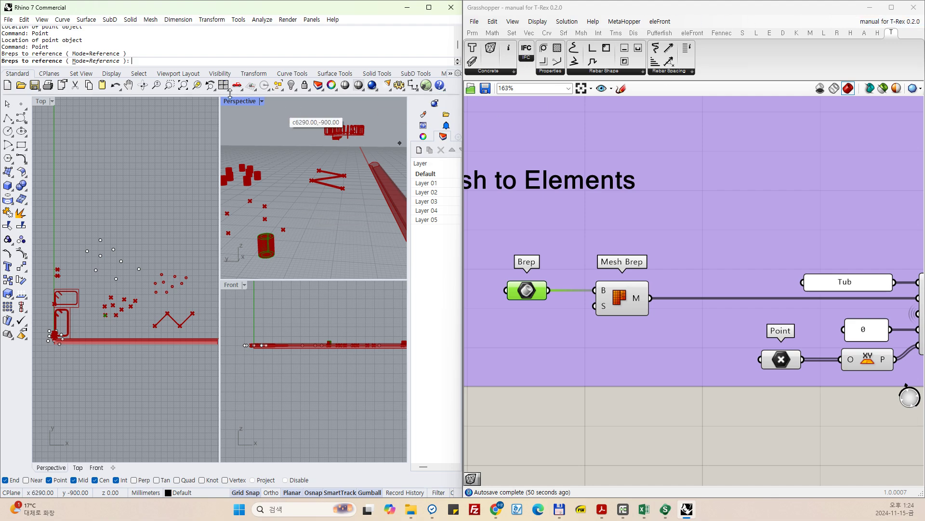
mouse_move(889, 21)
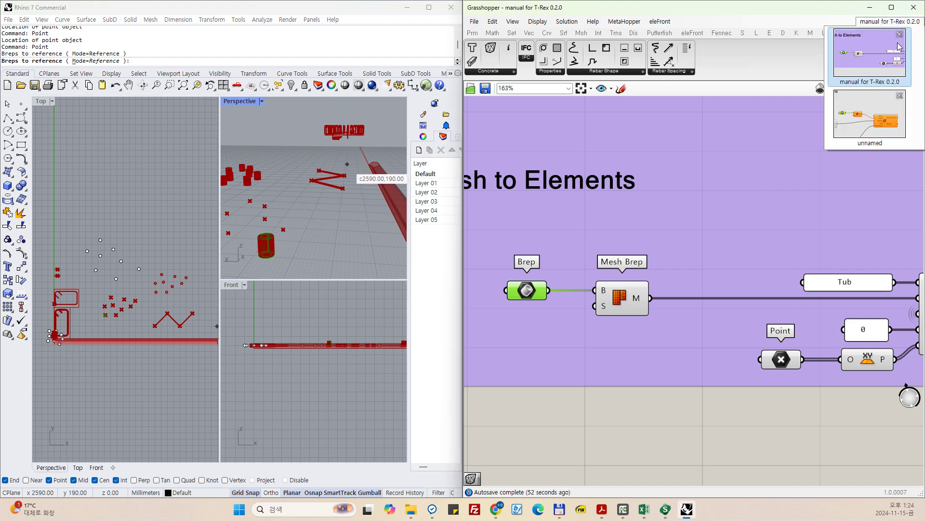
left_click(874, 112)
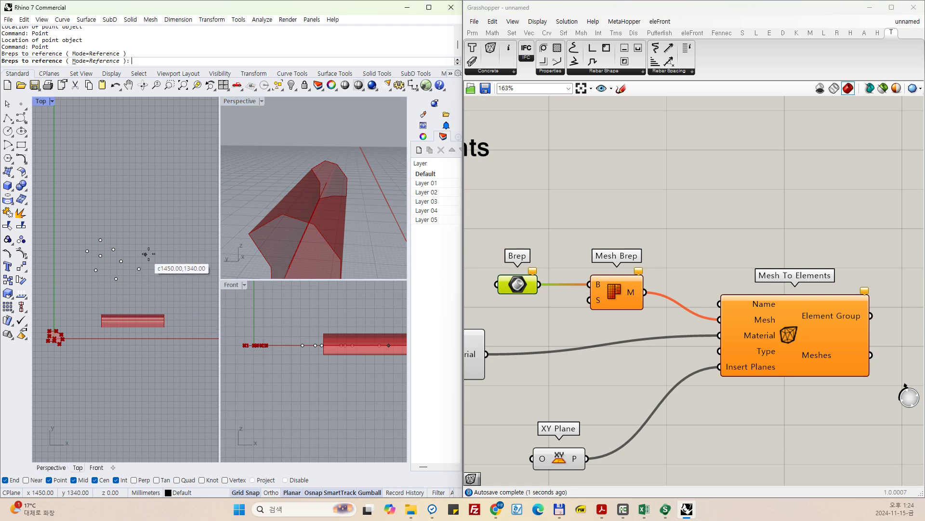
key("Escape")
Draw a circle with a diameter of 111 mm above the polygonal profile, close to the Y axis in the Top view.
scroll(122, 300, "up", 1)
scroll(69, 316, "down", 3)
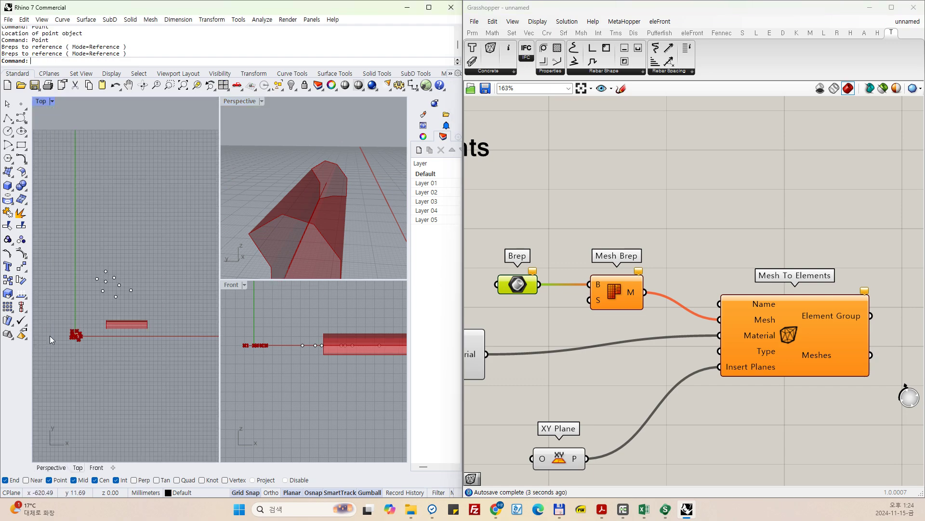
scroll(50, 336, "up", 4)
scroll(84, 303, "up", 3)
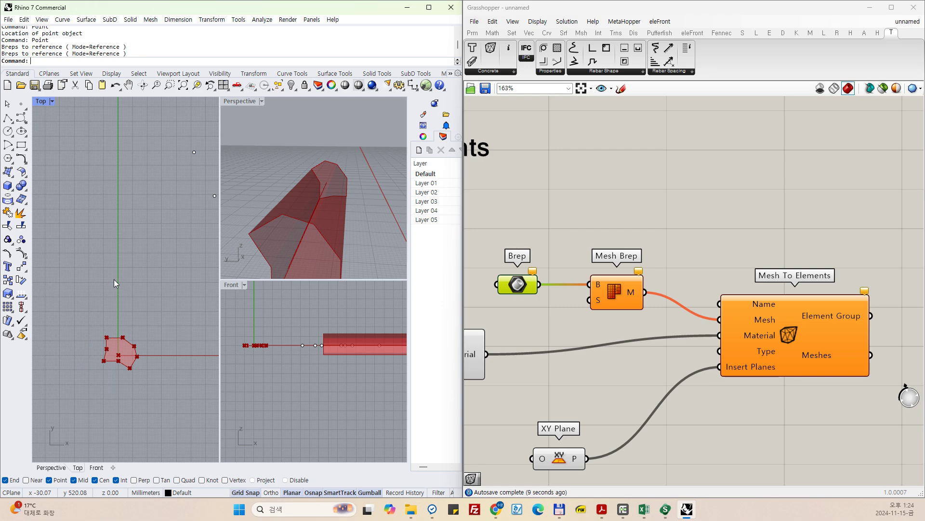
type("CI")
key("Return")
left_click(117, 279)
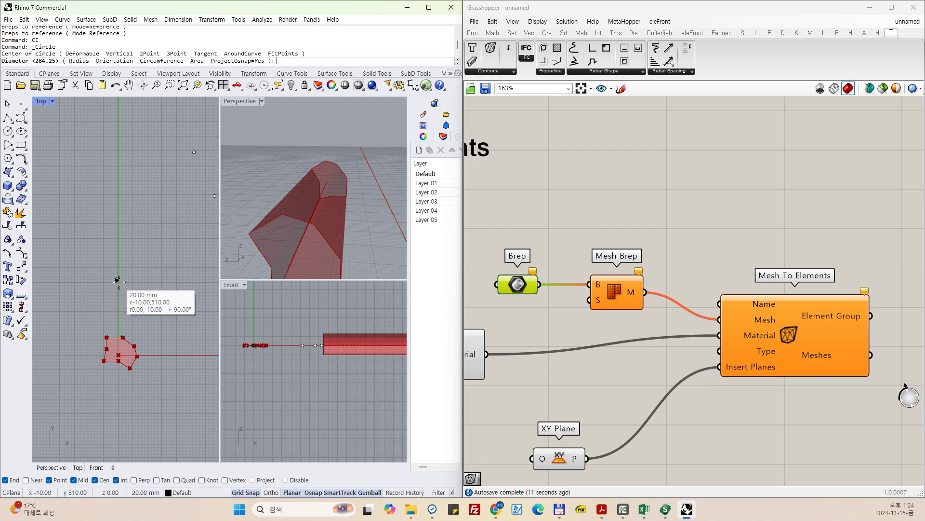
type("111")
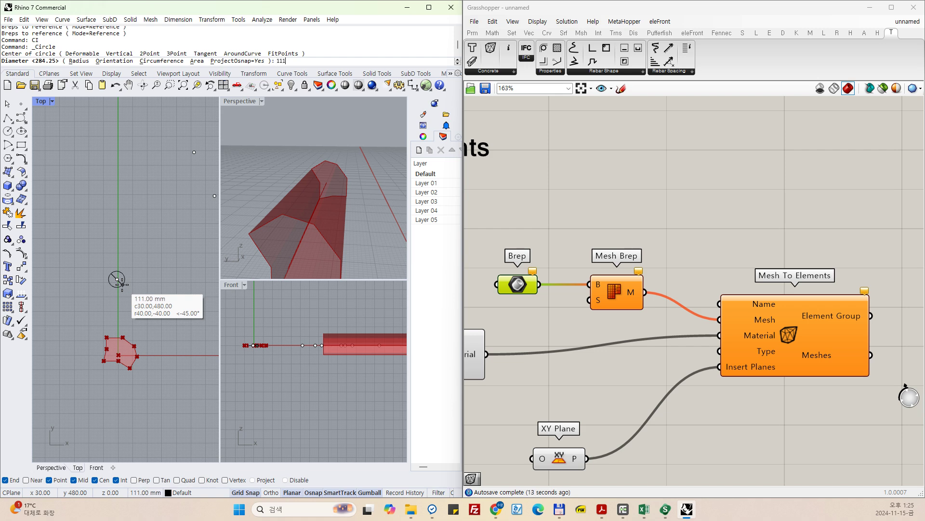
key("Return")
Try to draw a 50 mm diameter circle concentric with the 111 mm circle, and delete it.
type("CI")
key("Return")
type("cen")
key("Return")
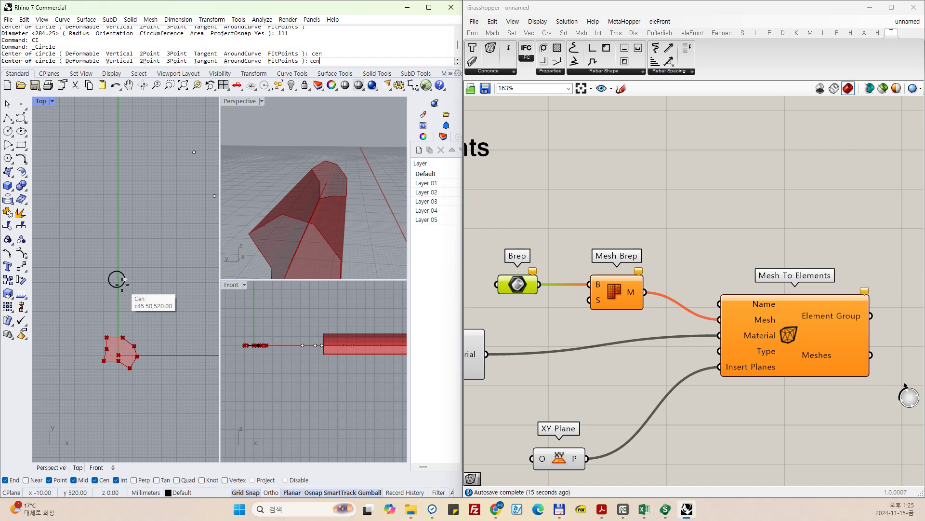
left_click(122, 281)
type("50")
key("Return")
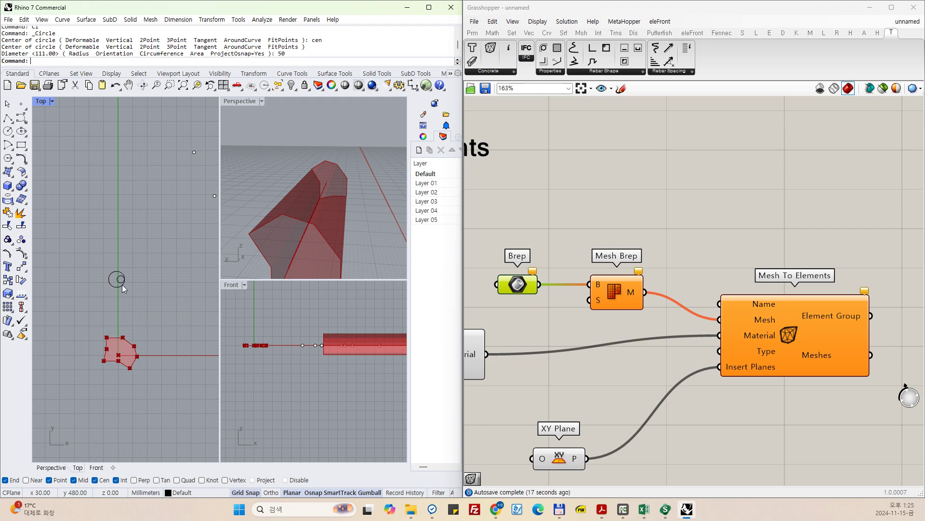
scroll(123, 285, "up", 5)
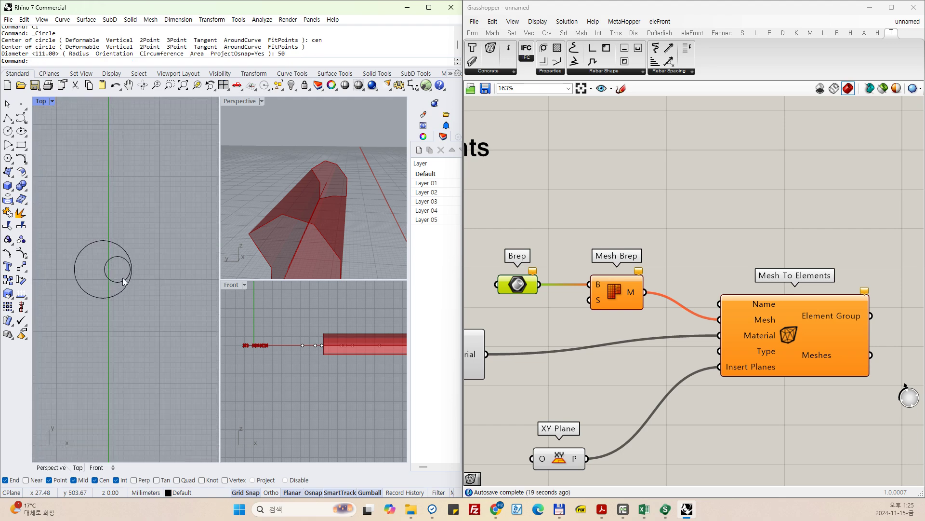
left_click(122, 282)
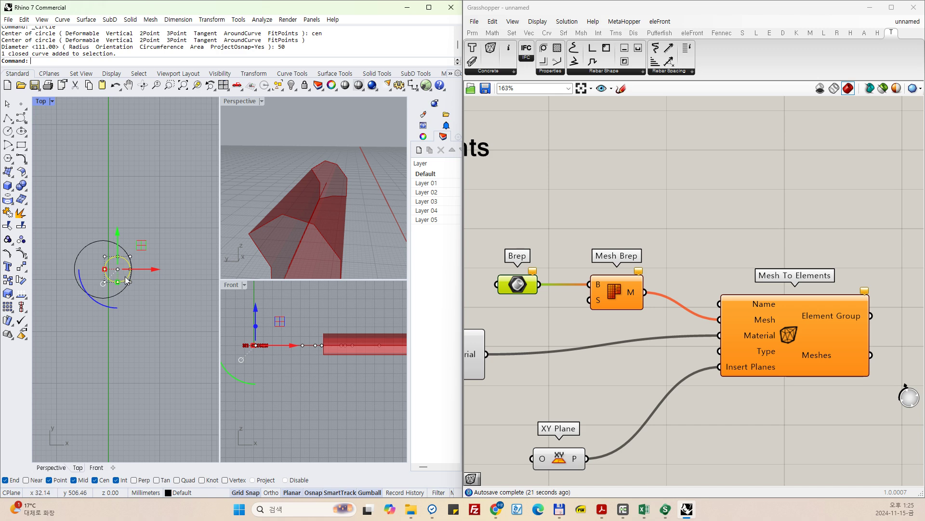
type("E")
key("Return")
Try to draw a 50 mm diameter circle centred inside the 111 mm circle, and undo the misplaced circle.
type("CI")
key("Return")
type("cen")
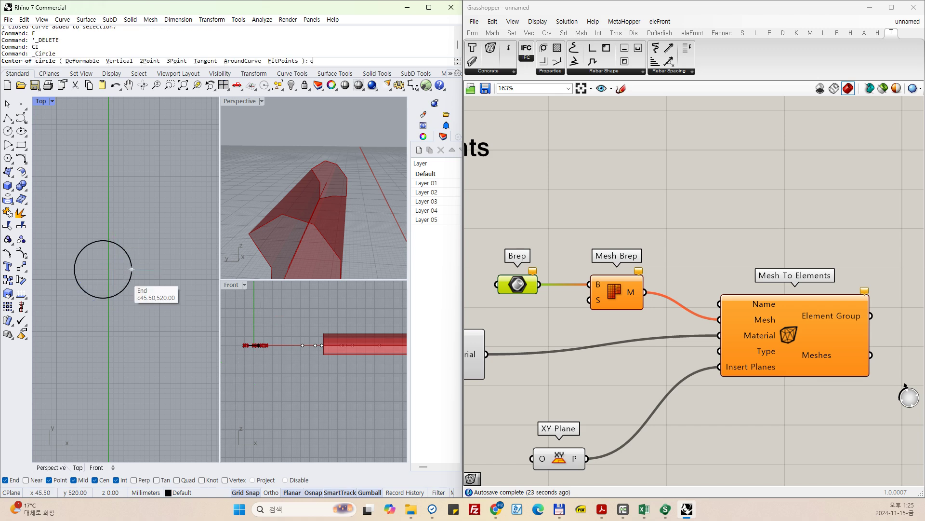
key("Return")
left_click(125, 273)
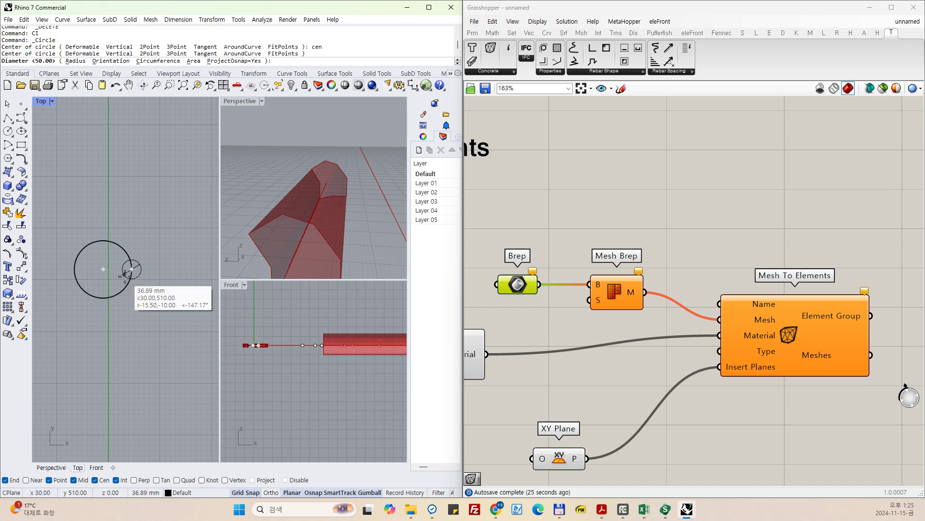
type("50")
key("Return")
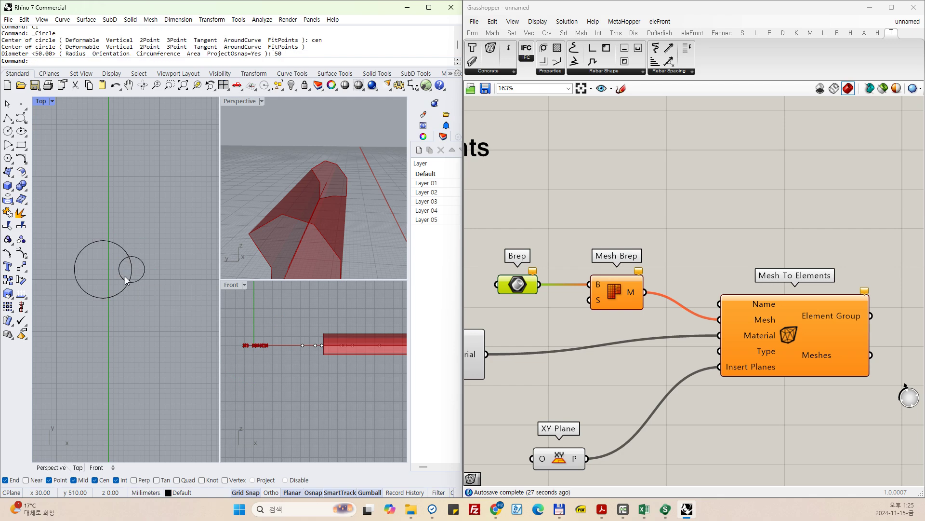
type("U")
key("Return")
Draw a circle with a diameter of 50 mm concentric with the 111 mm circle in the Top view.
type("CI")
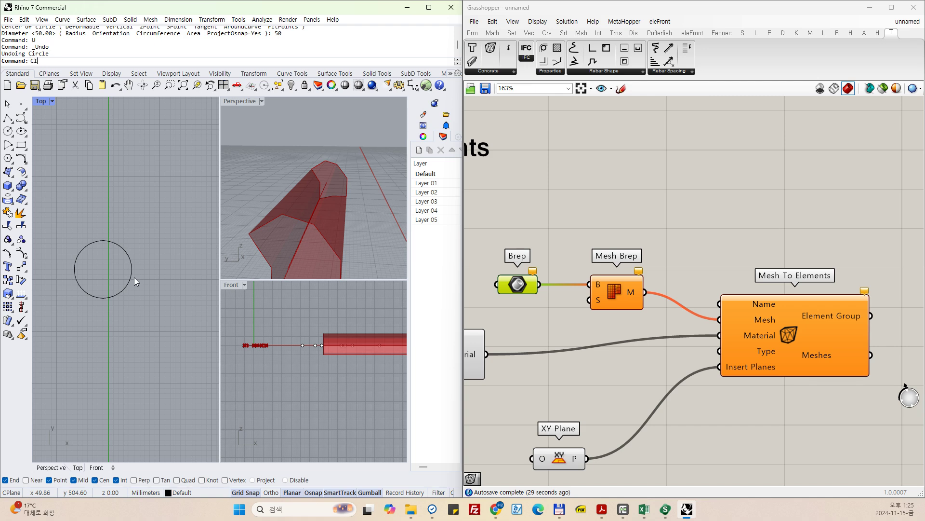
key("Return")
type("cen")
key("Return")
left_click(133, 279)
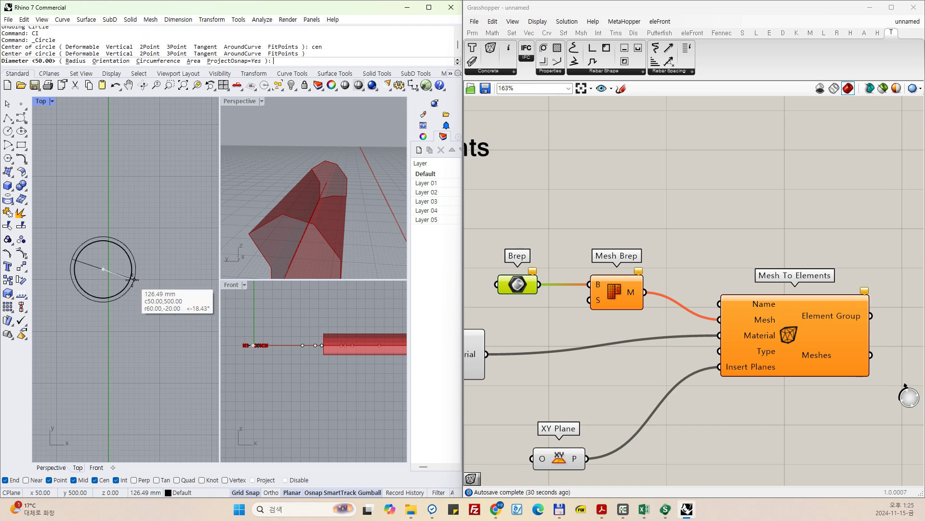
type("50")
key("Return")
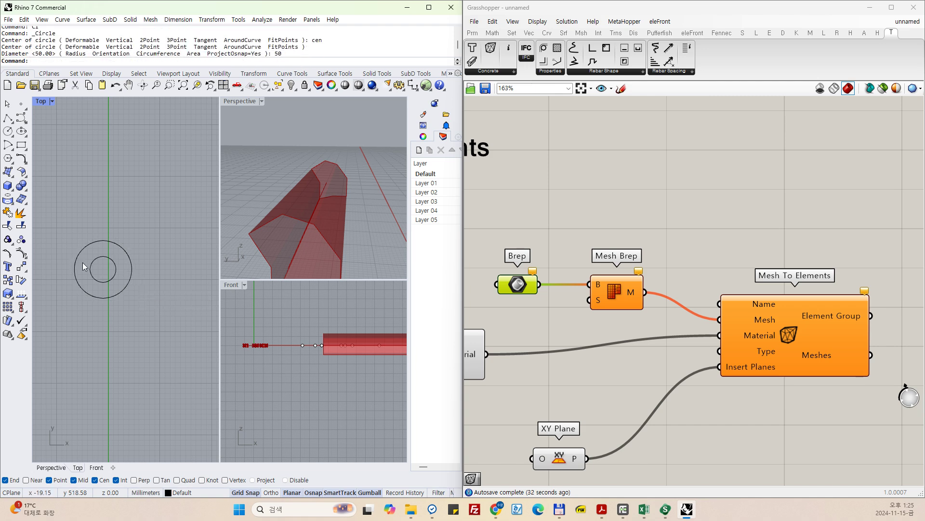
left_click(16, 177)
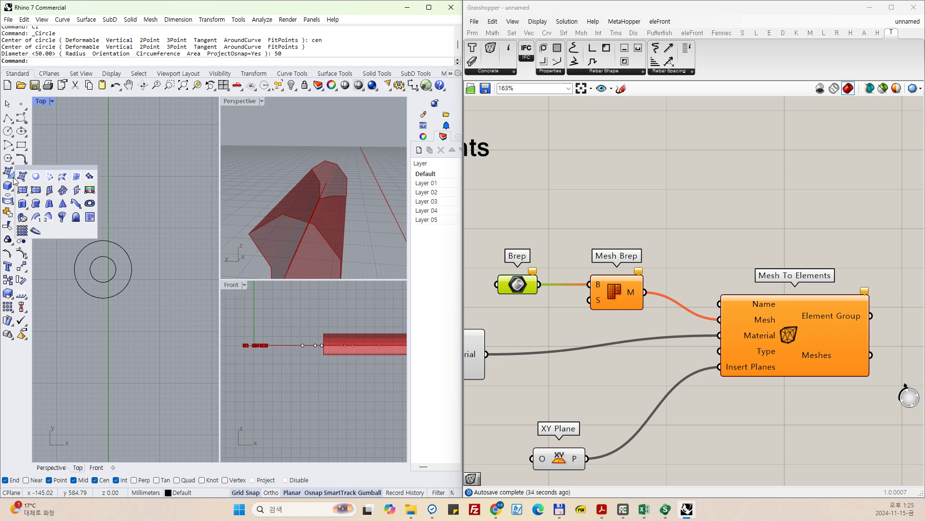
left_click(31, 181)
left_click(102, 269)
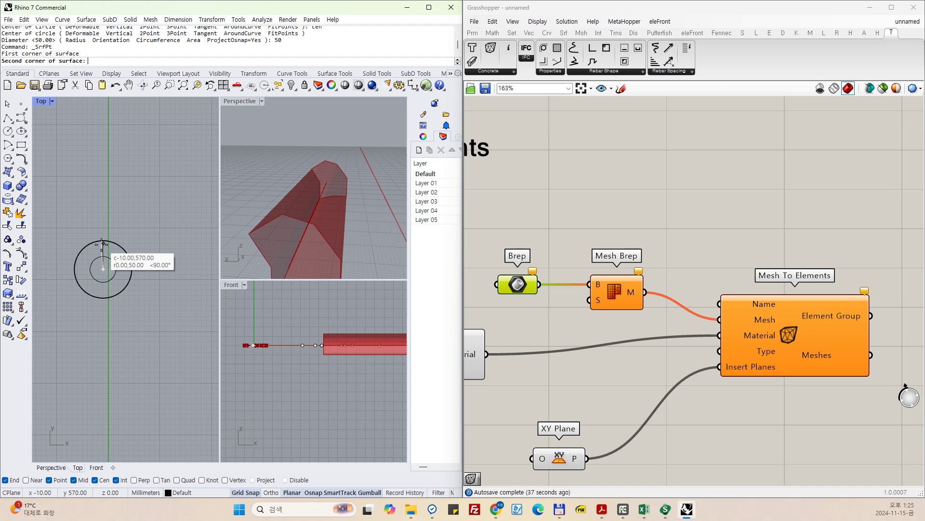
key("Escape")
Create planar surfaces from the 111 mm circle and the concentric 50 mm circle.
left_click(13, 176)
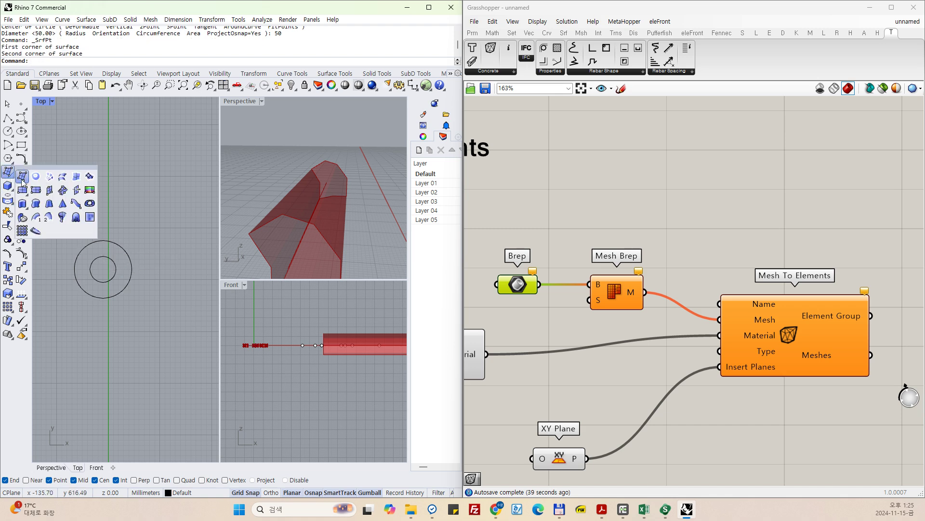
left_click(35, 178)
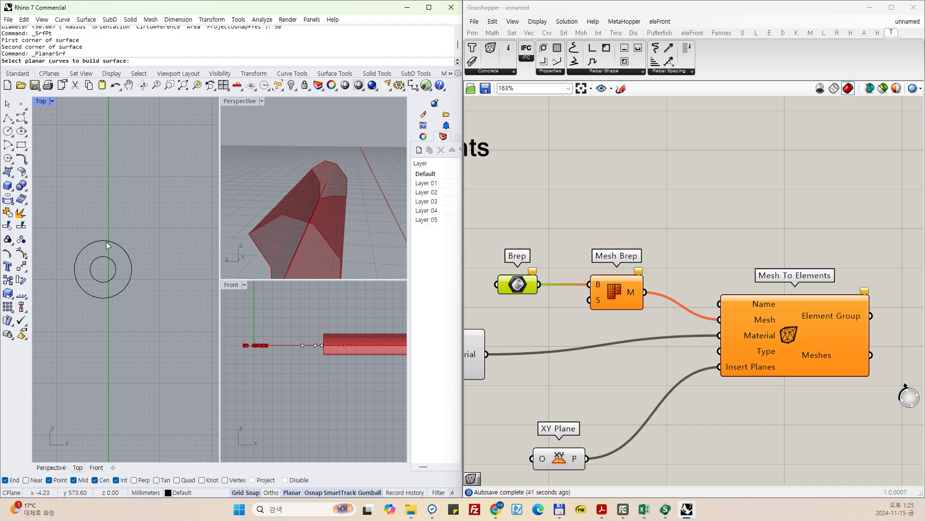
left_click(98, 241)
key("Return")
left_click(8, 172)
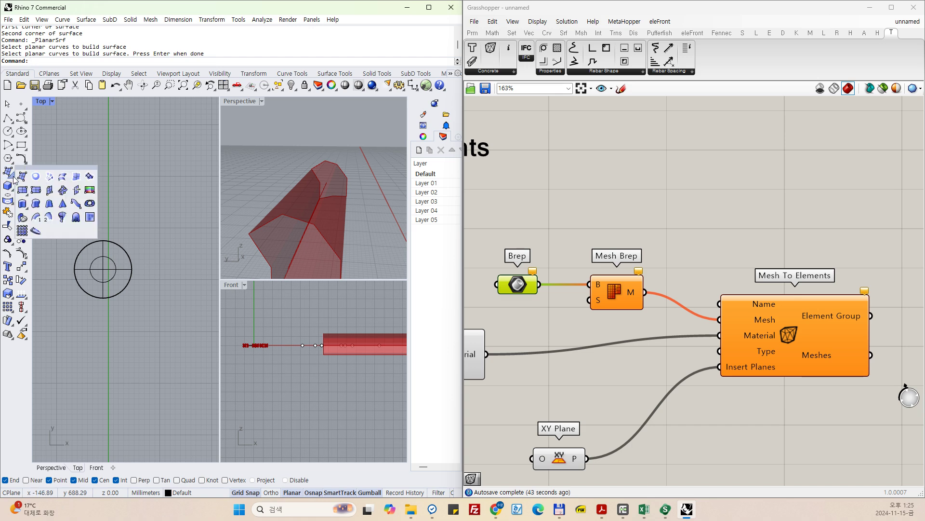
left_click(35, 178)
left_click(111, 267)
key("Return")
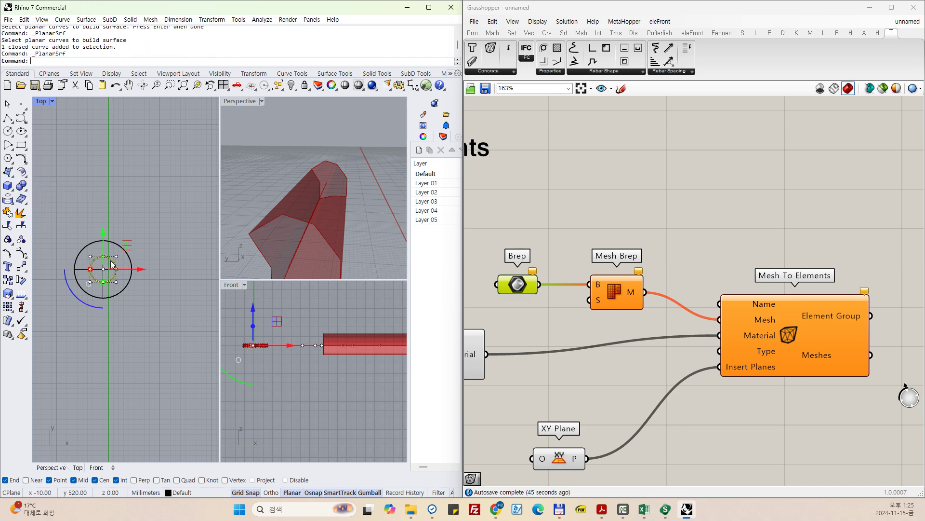
key("Return")
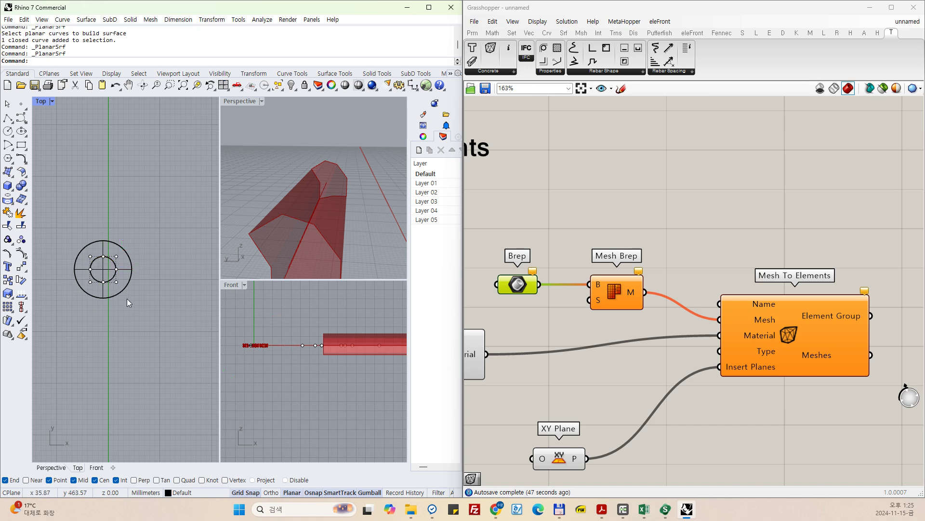
Extrude the planar circle surfaces into solids with ExtrudeSrf at a distance of 100 mm.
type("EXTr")
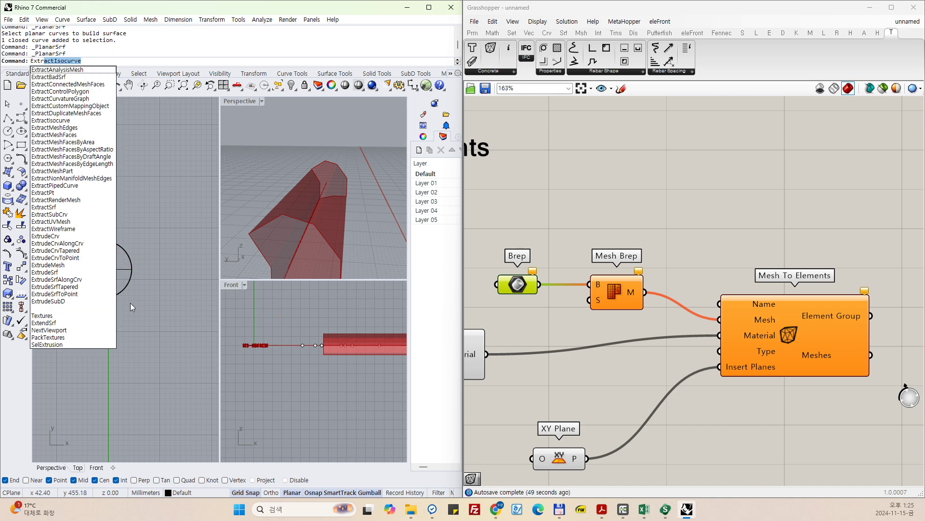
type("u")
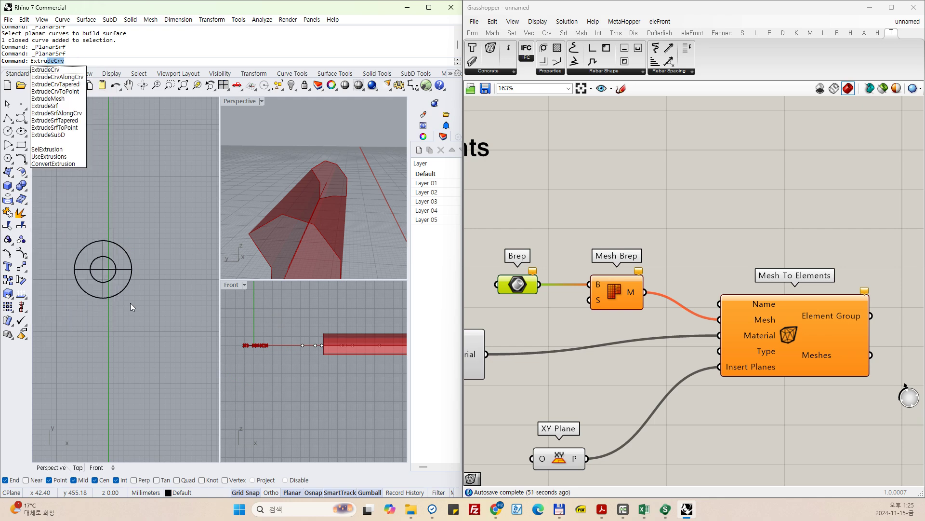
key("Down")
key("Down")
key("Down")
key("Down")
key("Down")
key("Down")
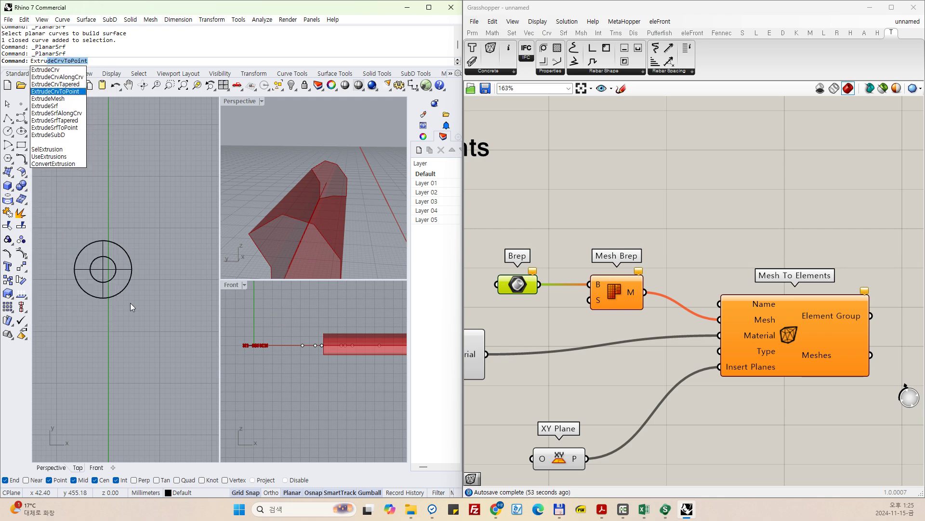
key("Return")
left_click_drag(141, 249, 70, 322)
key("Return")
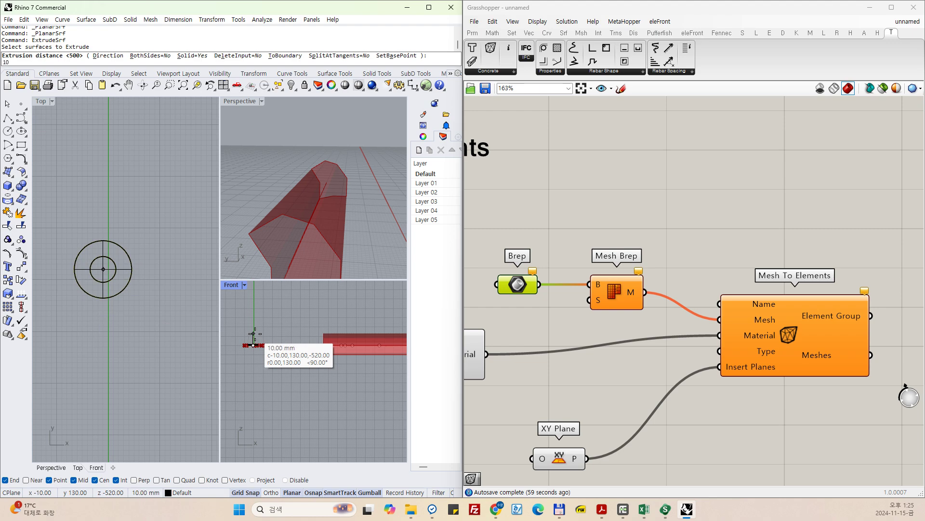
type("100")
key("Return")
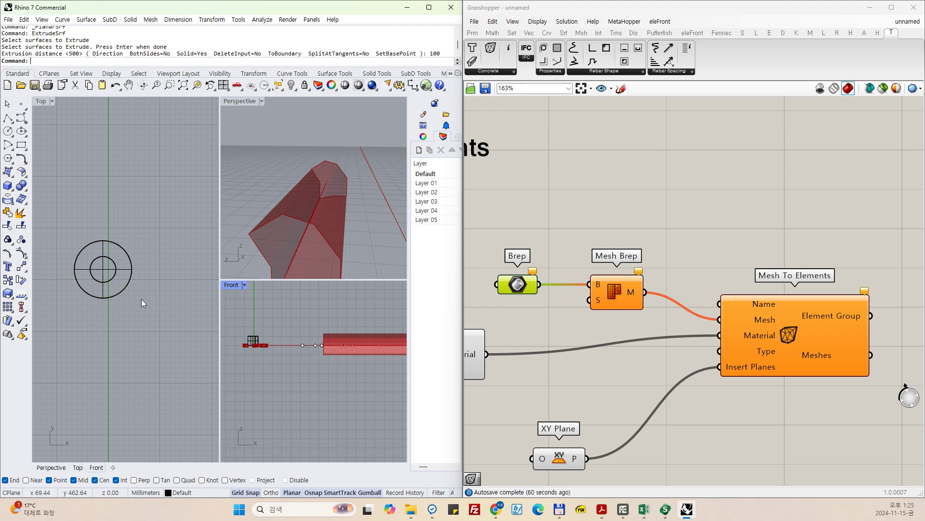
Try to subtract the inner cylinder from the outer cylinder with BooleanDifference.
scroll(141, 298, "down", 3)
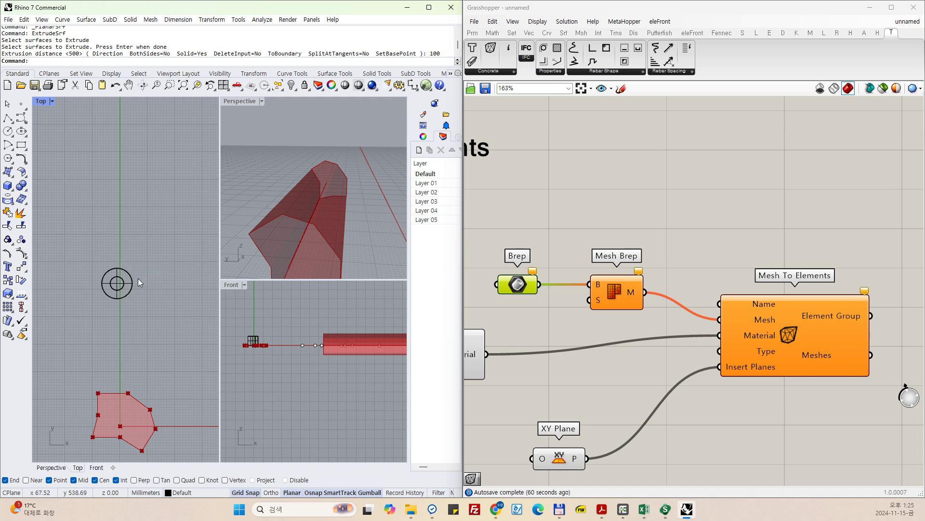
left_click(25, 189)
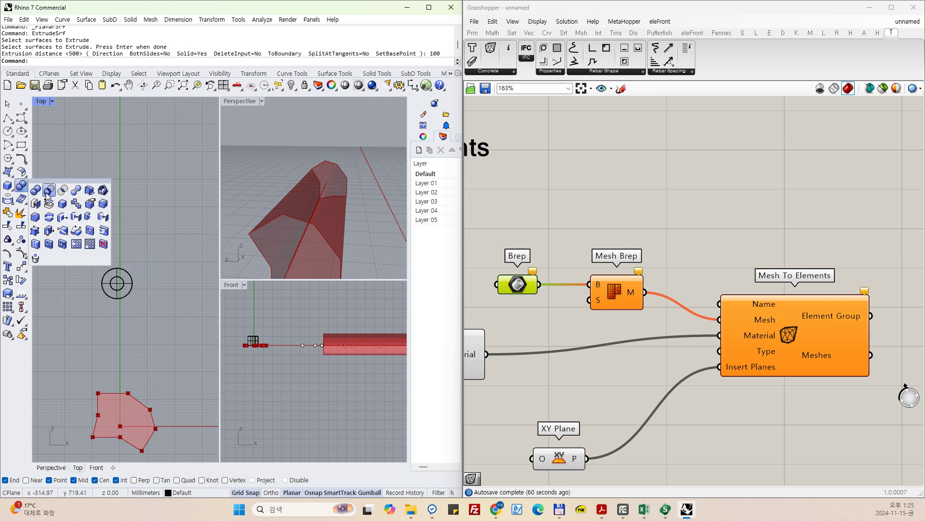
left_click(46, 192)
left_click(129, 278)
key("Return")
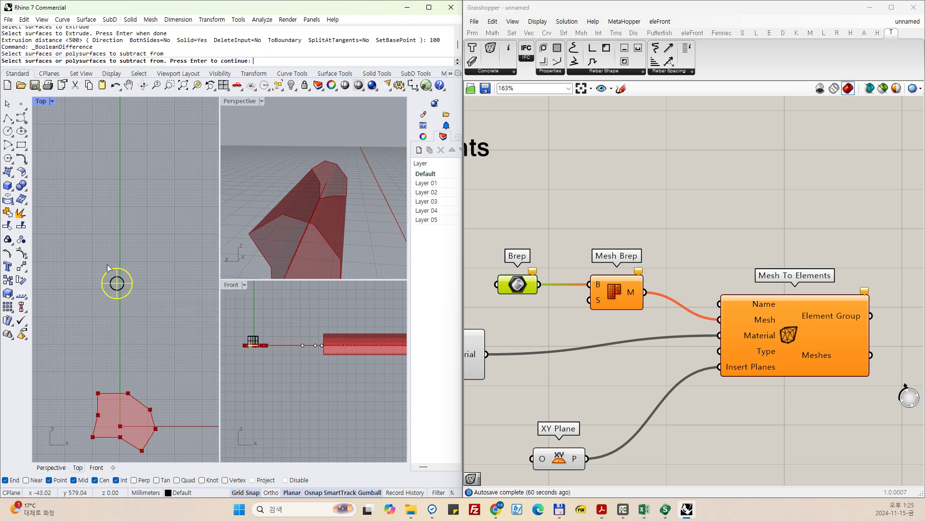
key("Return")
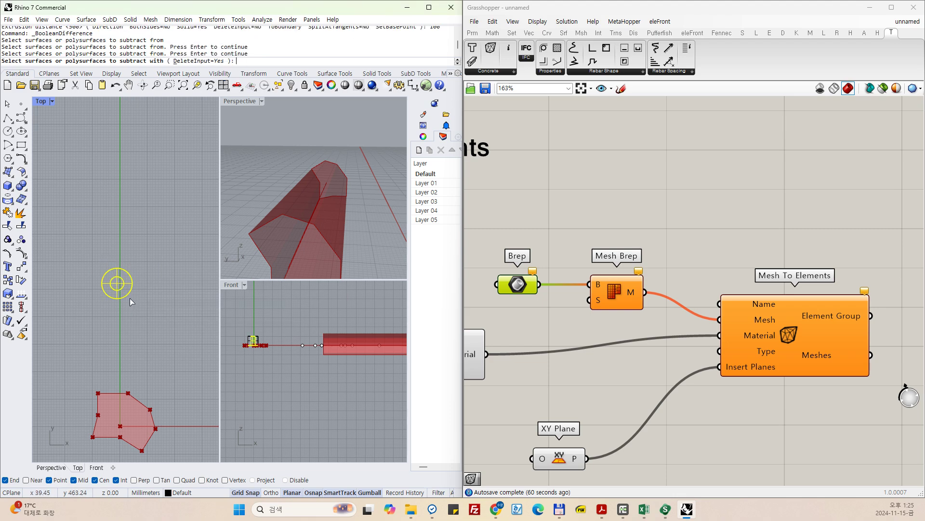
scroll(129, 298, "up", 5)
right_click_drag(303, 360, 308, 373)
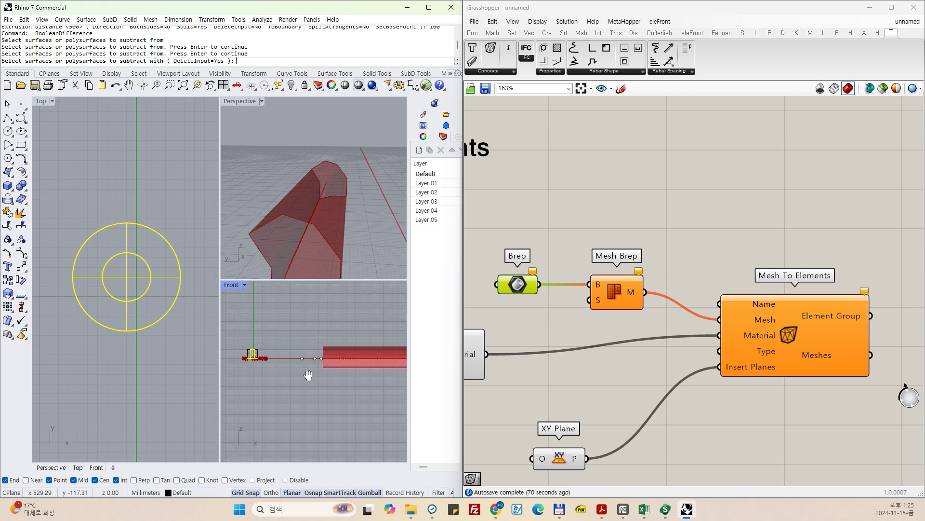
scroll(346, 216, "down", 5)
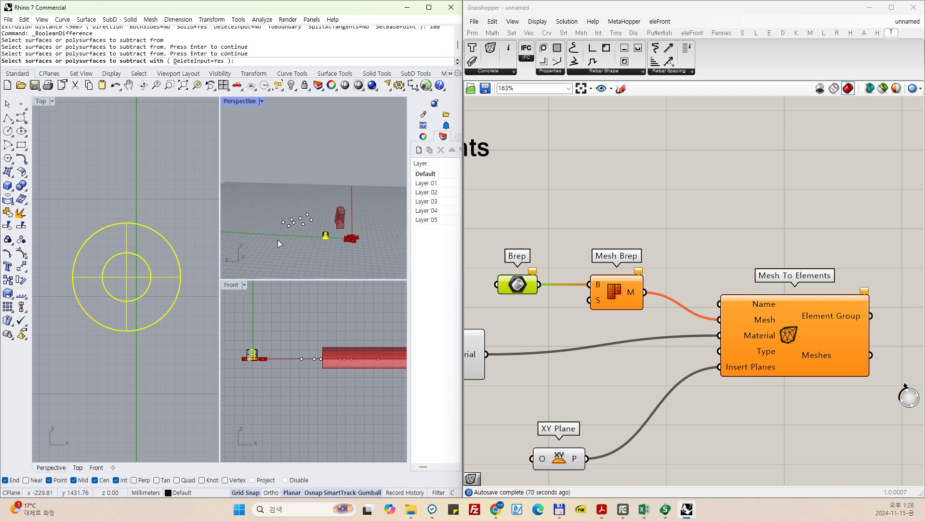
right_click_drag(278, 239, 290, 259)
scroll(264, 239, "up", 6)
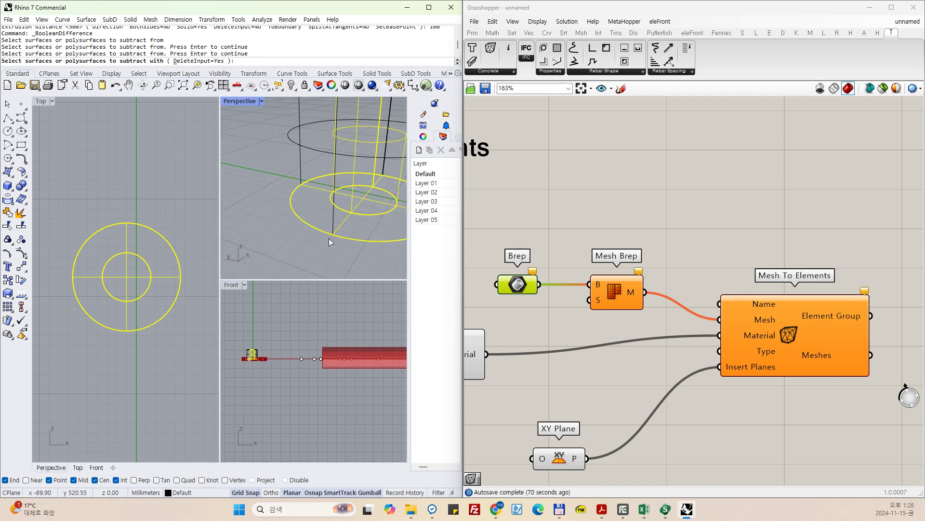
scroll(328, 238, "down", 2)
key("Return")
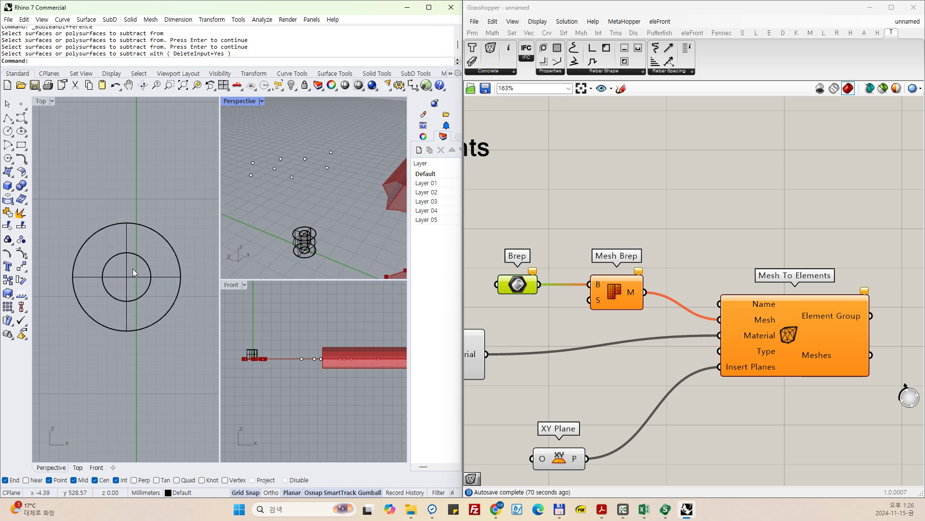
Delete all the surfaces and extruded solids over the circles, and undo the deletion.
left_click_drag(132, 268, 122, 284)
key("Delete")
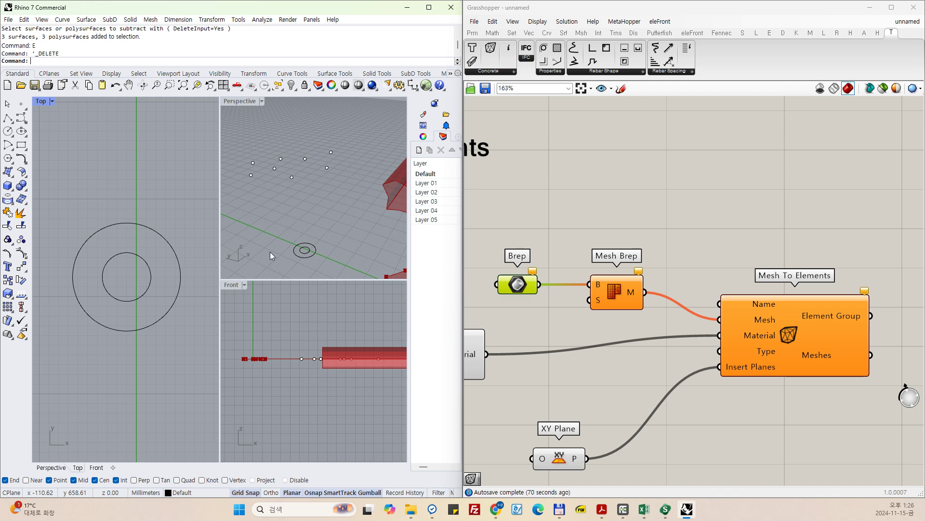
type("u")
key("Return")
key("Escape")
Delete two of the leftover planar surfaces that overlap at the concentric circles.
left_click(143, 279)
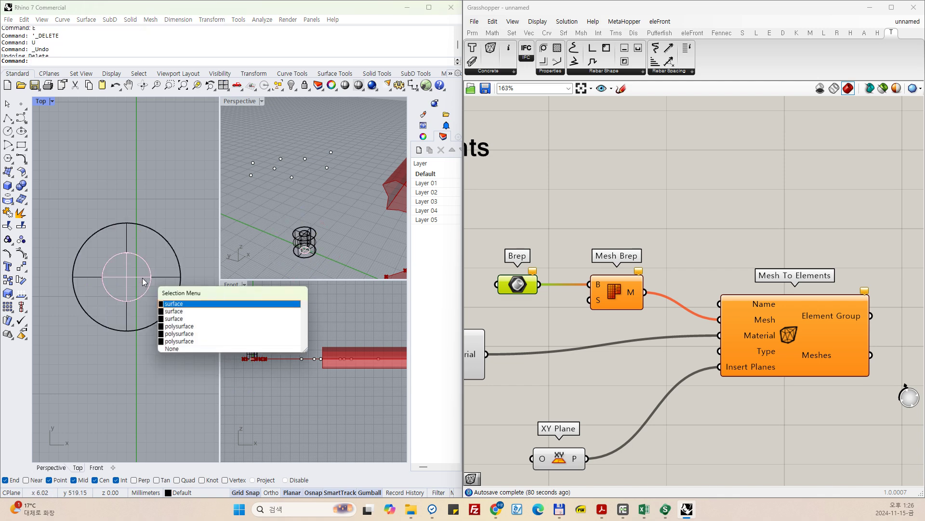
key("Return")
type("e")
key("Return")
left_click(139, 276)
key("Return")
type("e")
key("Return")
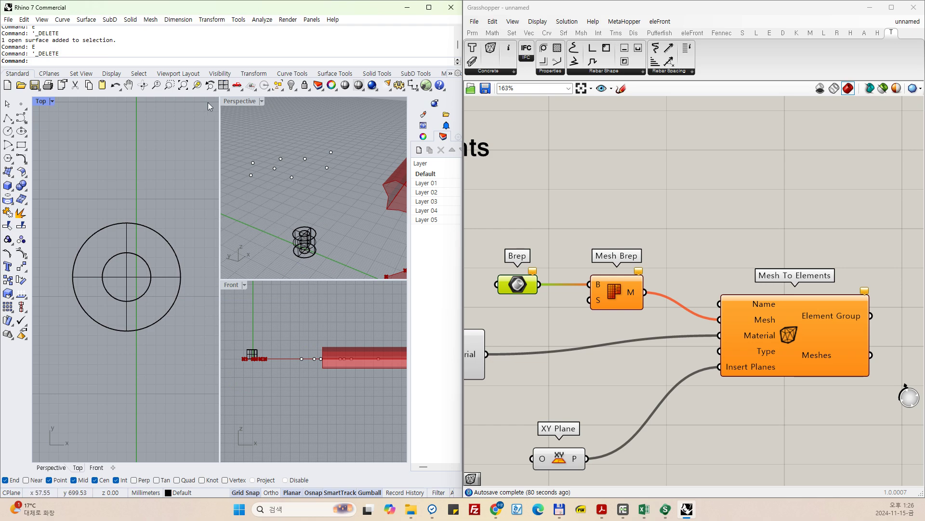
Set the Perspective view to Shaded and delete a closed polysurface of the outer cylinder.
left_click(233, 101)
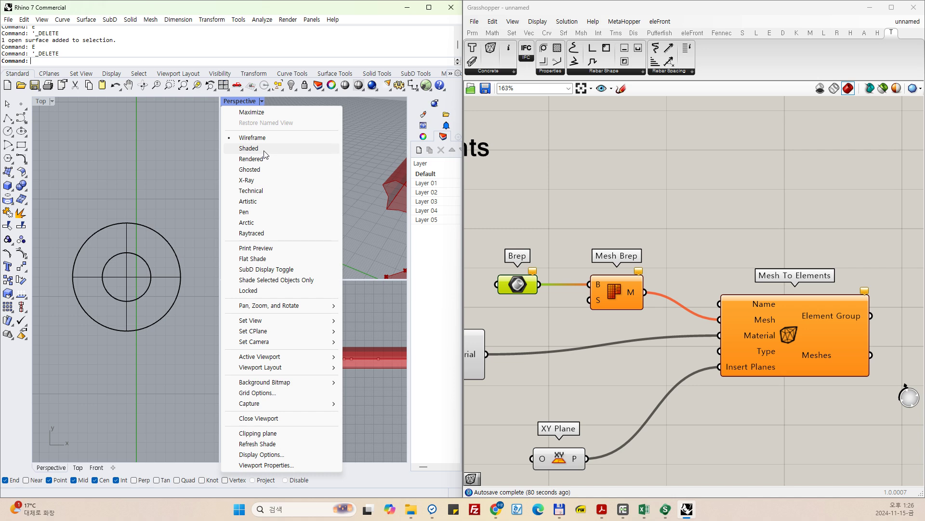
left_click(248, 148)
scroll(303, 234, "up", 5)
scroll(285, 219, "down", 3)
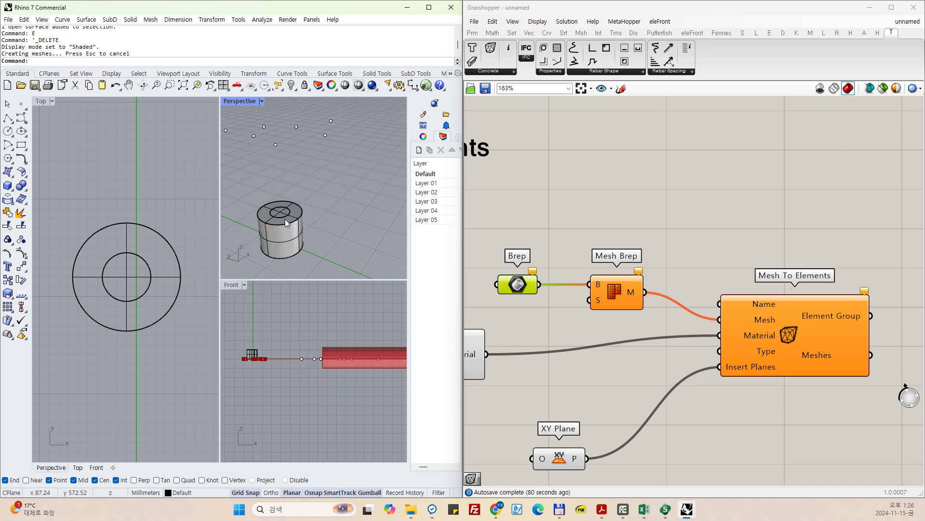
left_click(283, 219)
key("Return")
type("E")
key("Return")
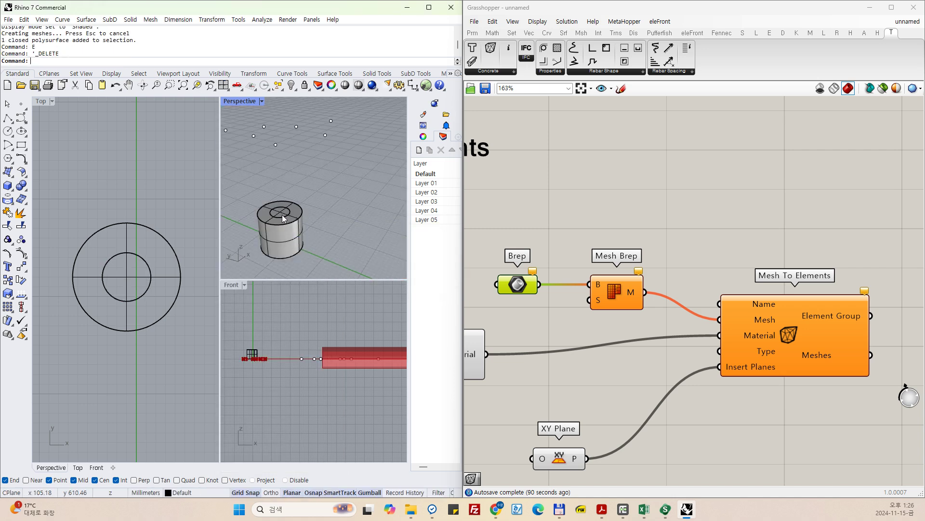
Try deleting the remaining outer solid around the inner cylinder, and undo the deletion.
left_click(283, 219)
key("Return")
type("E")
key("Return")
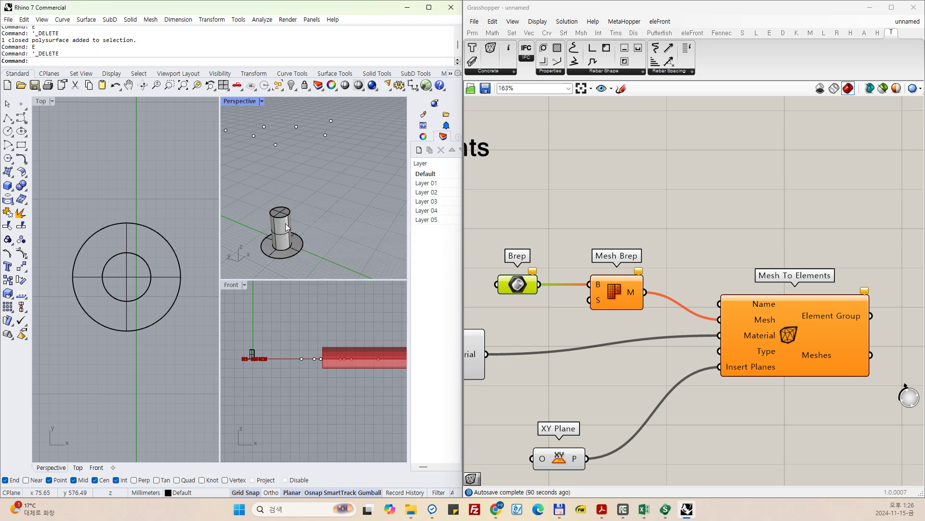
type("U")
key("Return")
type("E")
key("Return")
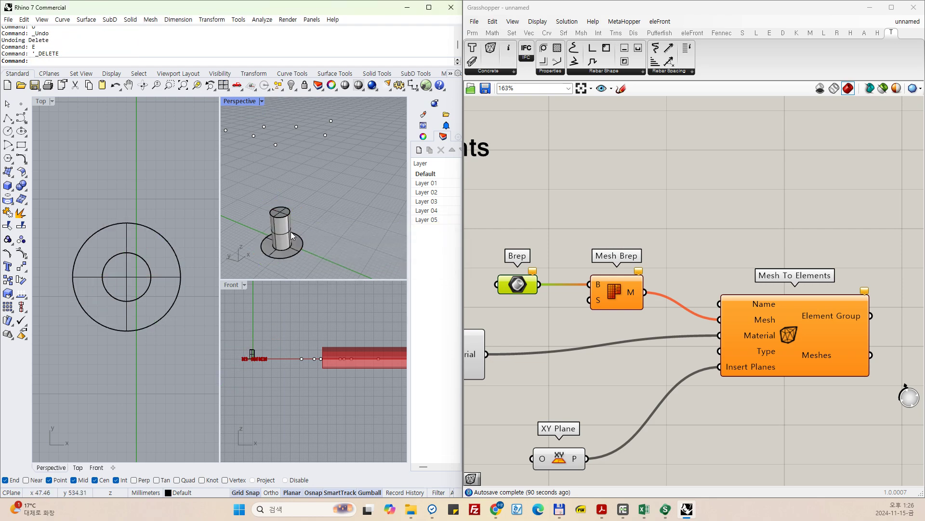
type("U")
key("Return")
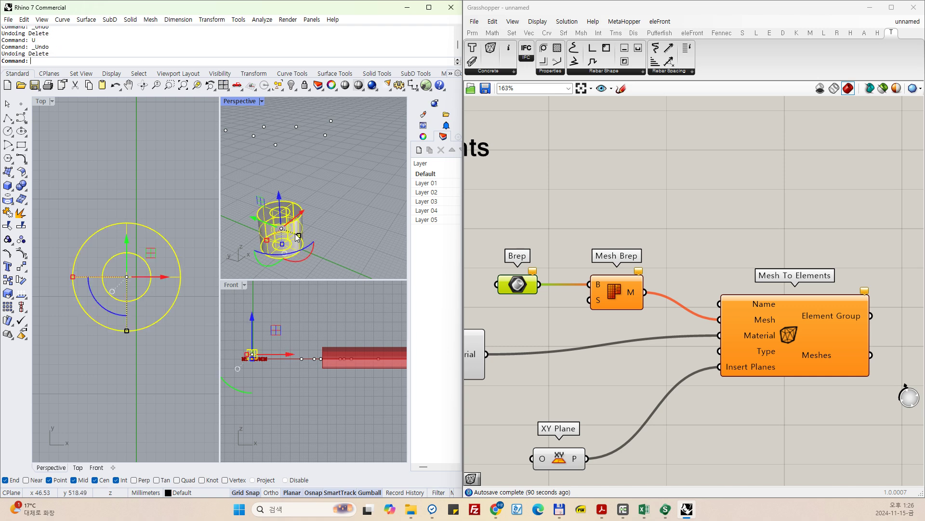
Subtract the inner cylinder from the outer cylinder with Boolean Difference to form a hollow tube.
key("Escape")
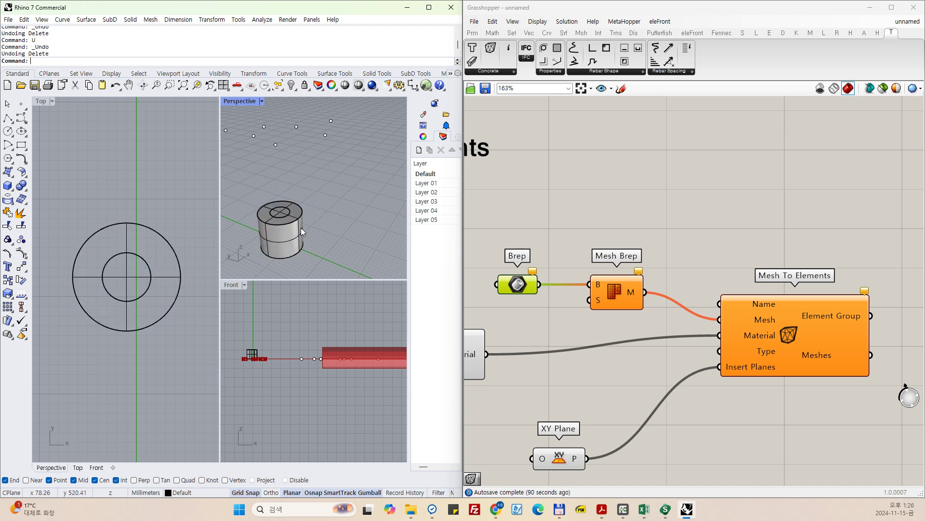
left_click(25, 188)
left_click(47, 191)
left_click(286, 217)
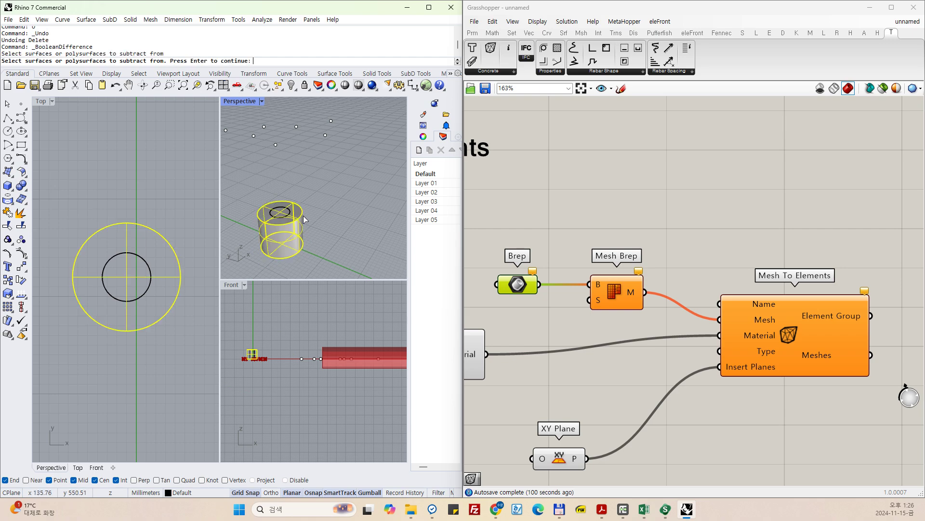
key("Return")
left_click(286, 216)
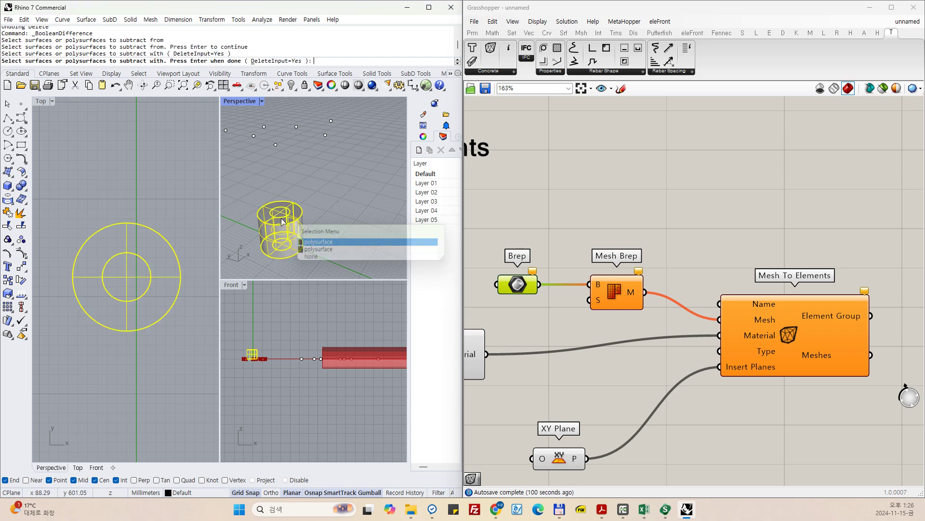
key("Return")
Delete the leftover closed polysurface that overlaps the hollow tube.
left_click(289, 223)
type("E")
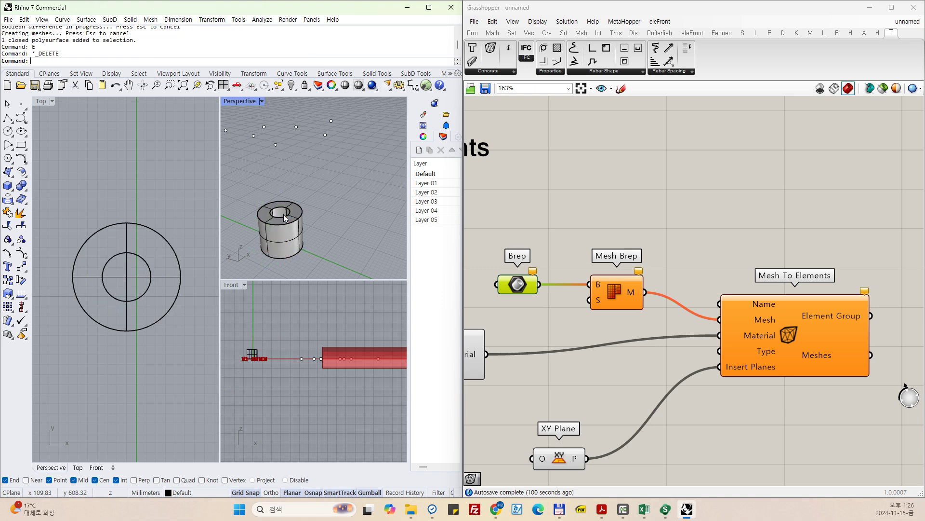
key("Delete")
scroll(322, 238, "down", 3)
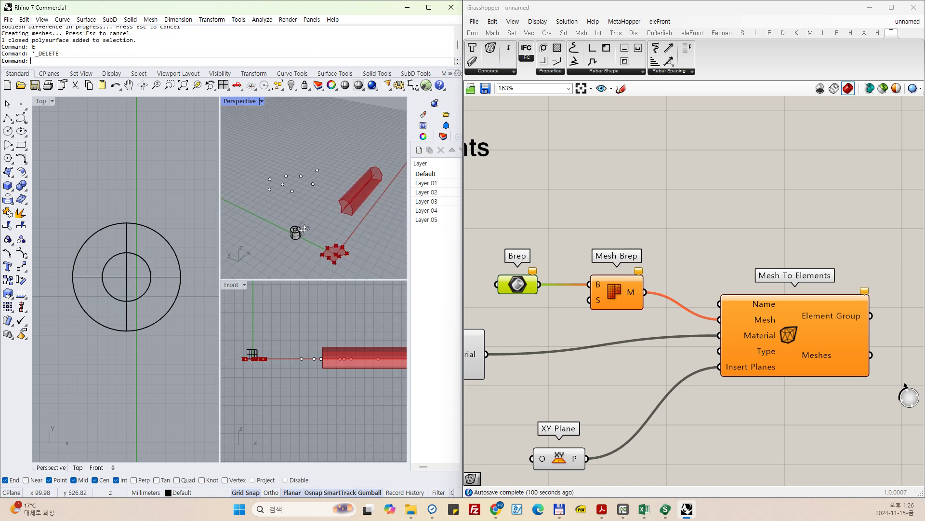
Start referencing one Brep for the Brep parameter that feeds Mesh Brep.
left_click(299, 233)
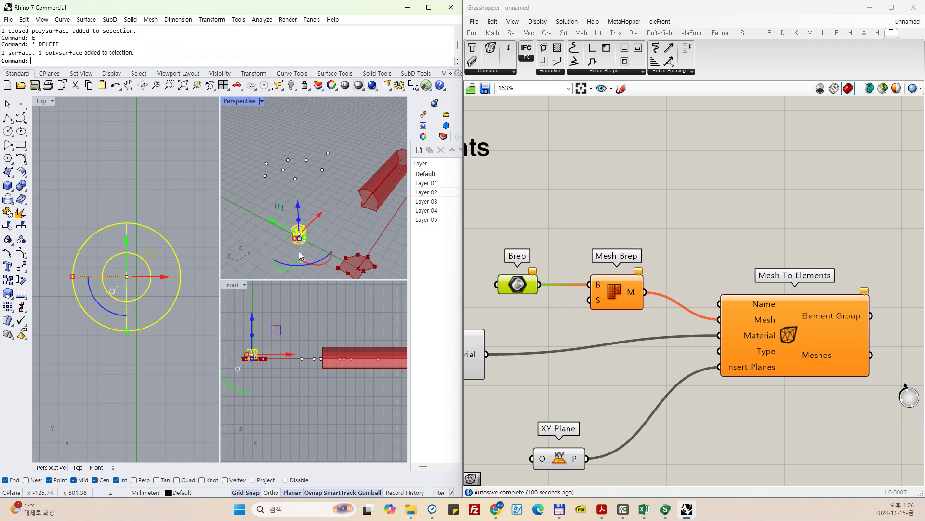
right_click(523, 285)
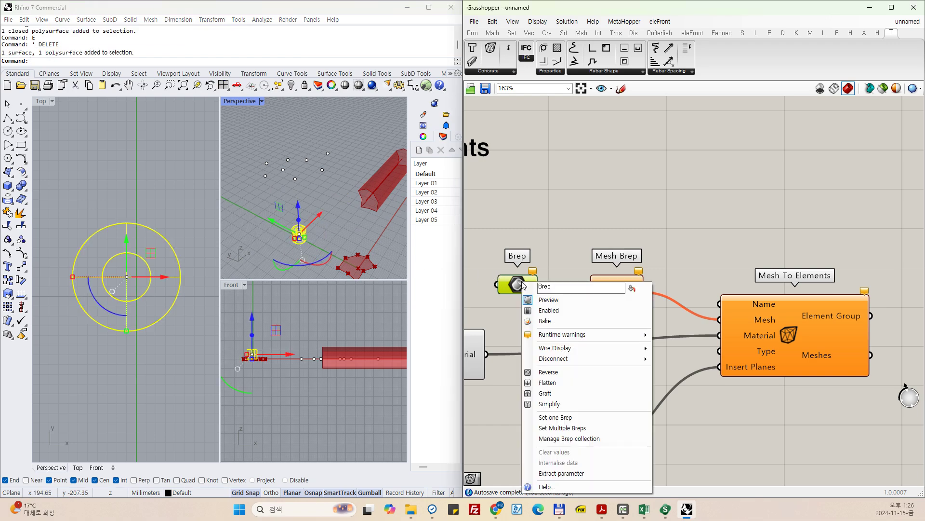
left_click(556, 417)
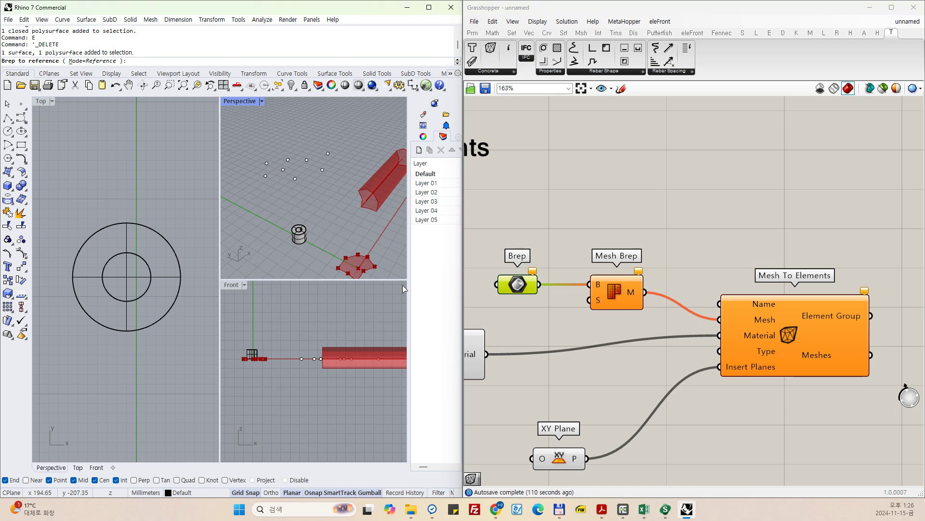
left_click(605, 291)
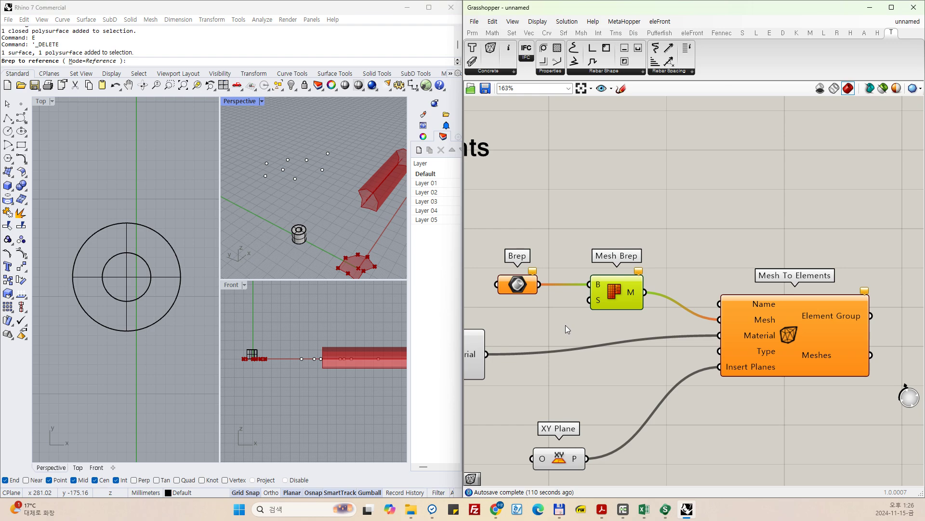
left_click(515, 304)
left_click(517, 288)
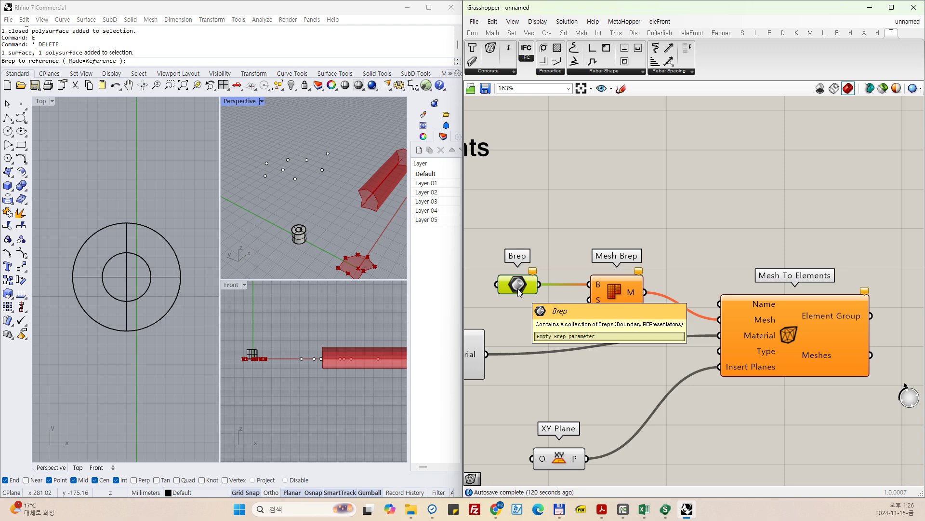
Examine the Mesh to Elements example in the "manual for T-Rex 0.2.0" definition, and return to the unnamed definition.
left_click(904, 22)
left_click(870, 106)
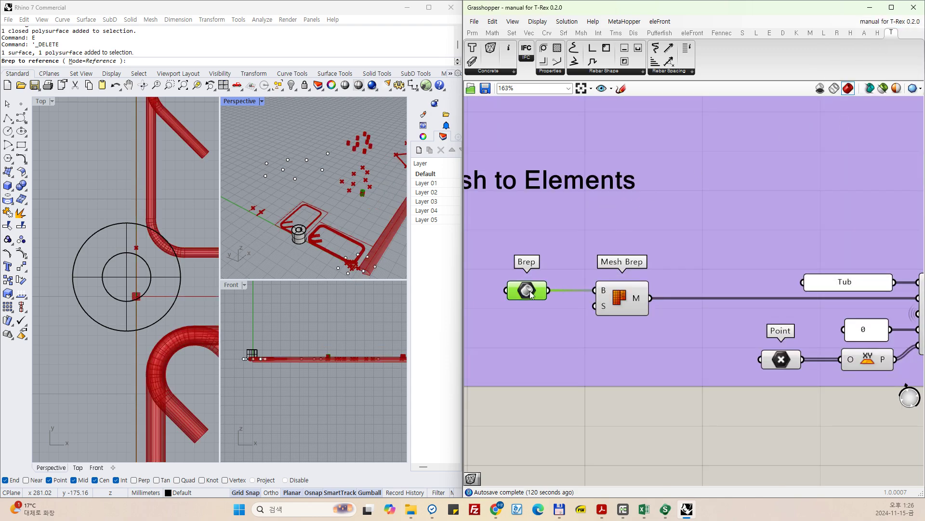
mouse_move(530, 293)
scroll(591, 304, "down", 2)
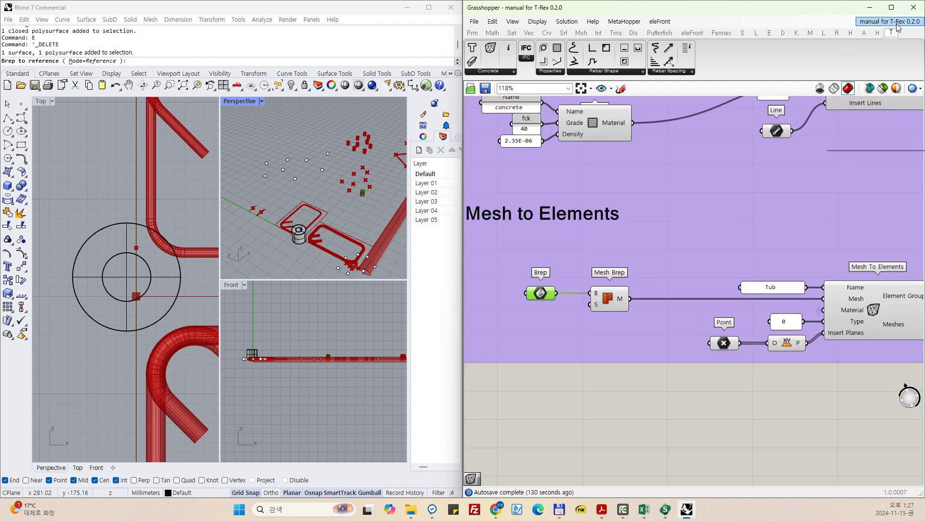
mouse_move(898, 28)
left_click(870, 115)
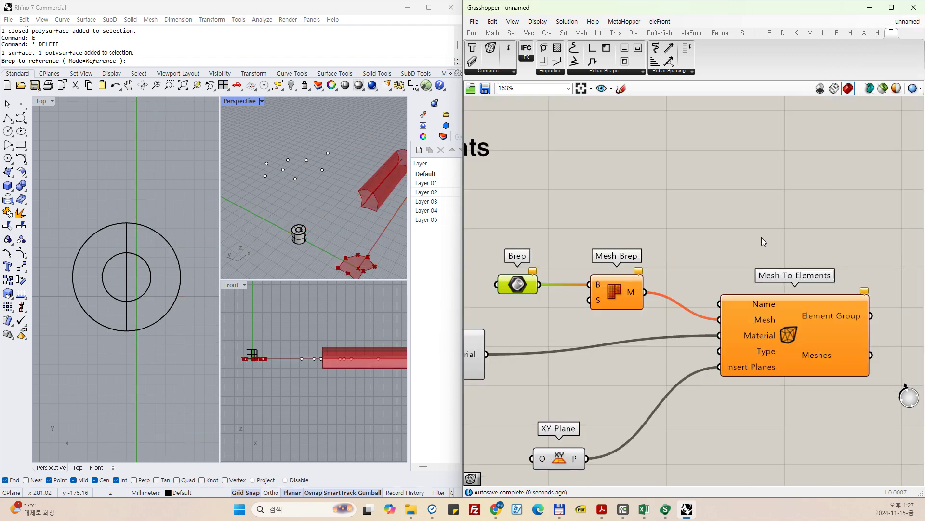
double_click(687, 257)
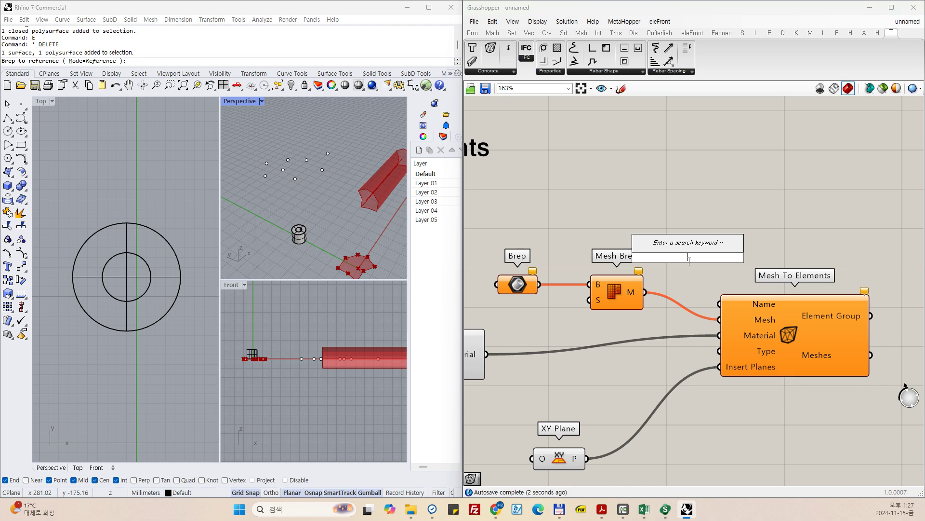
type("twisted box")
key("Return")
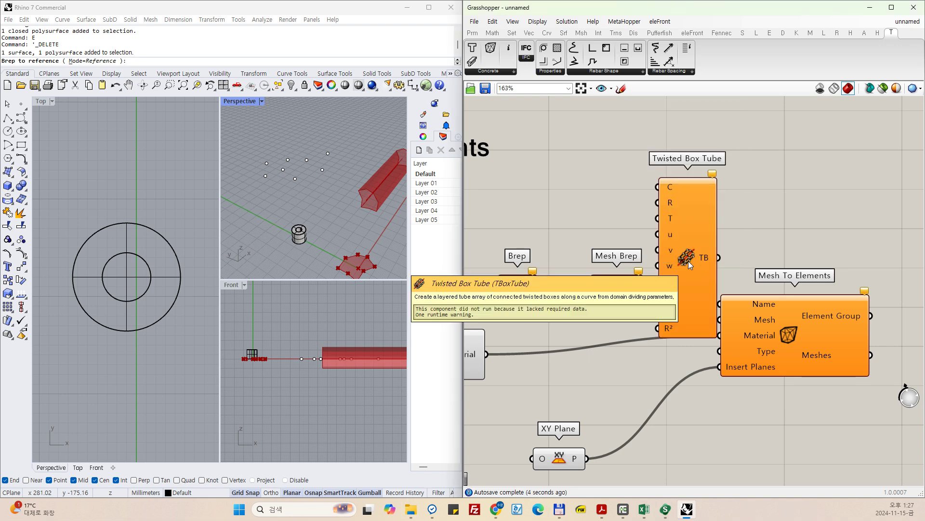
left_click_drag(756, 208, 683, 264)
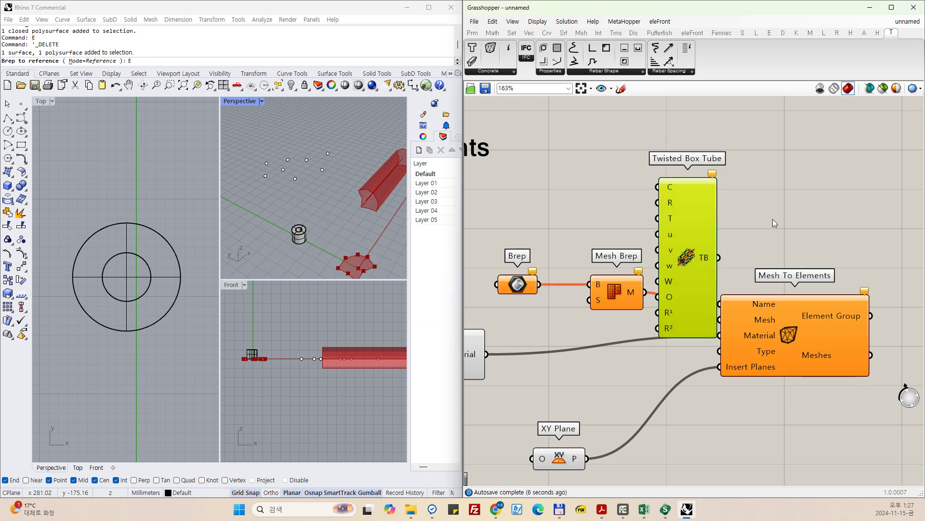
key("Delete")
Add a panel containing "tube" and connect it to the Name input of Mesh To Elements.
double_click(691, 246)
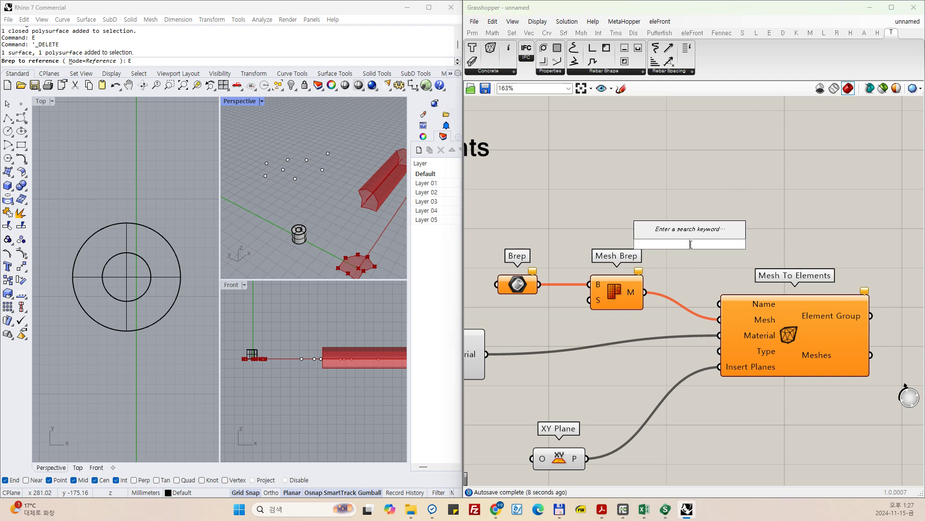
type("p")
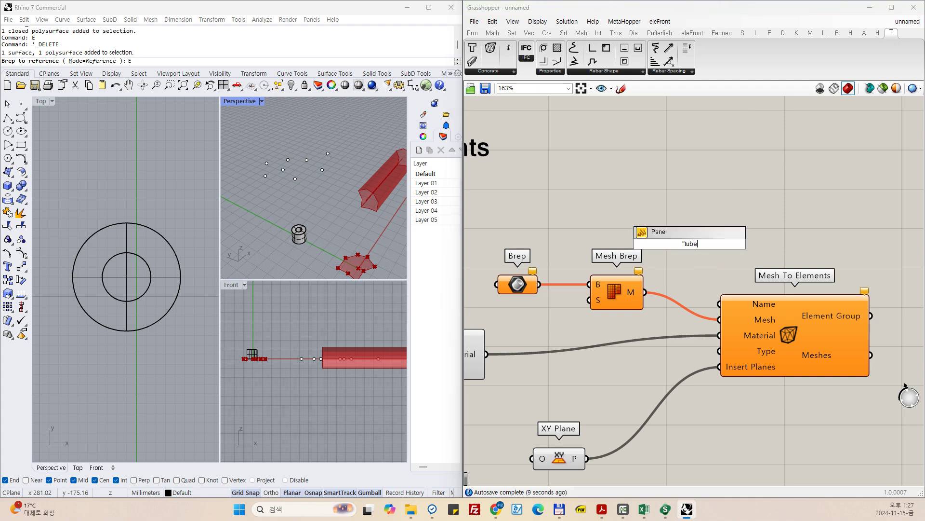
type("tube")
key("Return")
left_click_drag(707, 243, 719, 303)
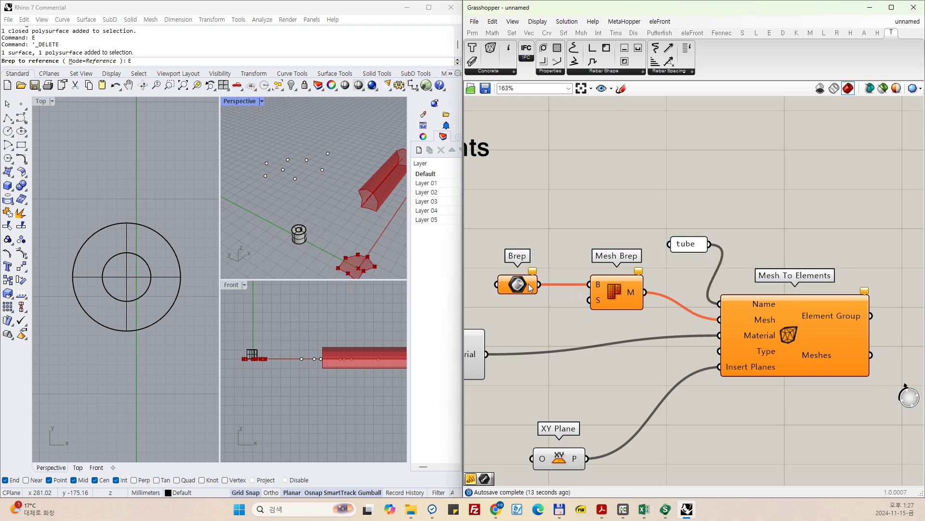
Reference the hollow tube solid in the Brep parameter, and shift the "tube" panel slightly closer to Mesh Brep.
left_click(300, 233)
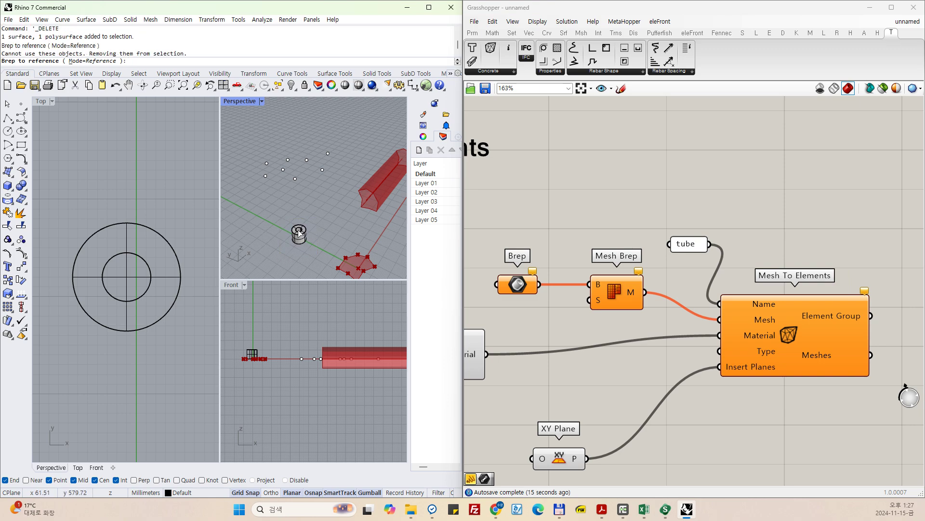
key("Return")
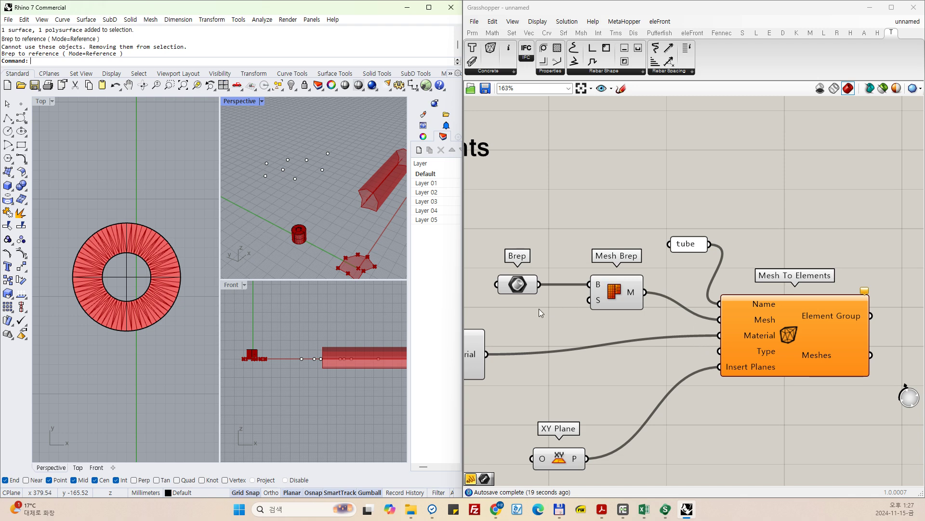
left_click_drag(694, 251, 680, 260)
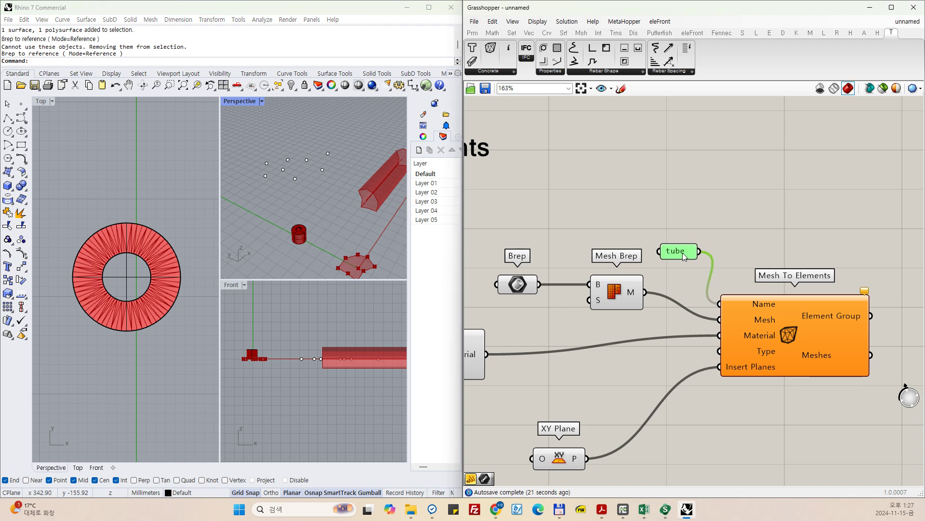
Add a panel with the value 1 and connect it to the Type input of Mesh To Elements.
left_click(762, 352)
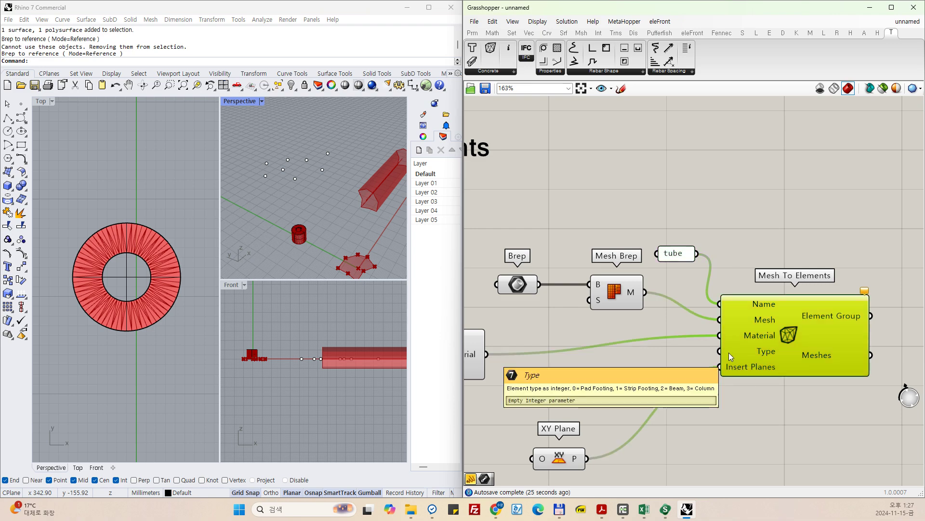
double_click(653, 355)
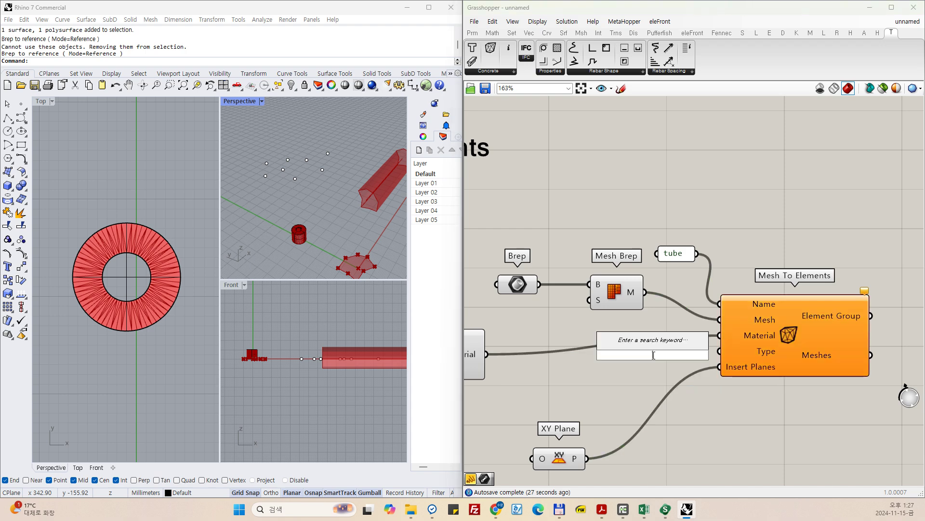
type("\"1")
key("Return")
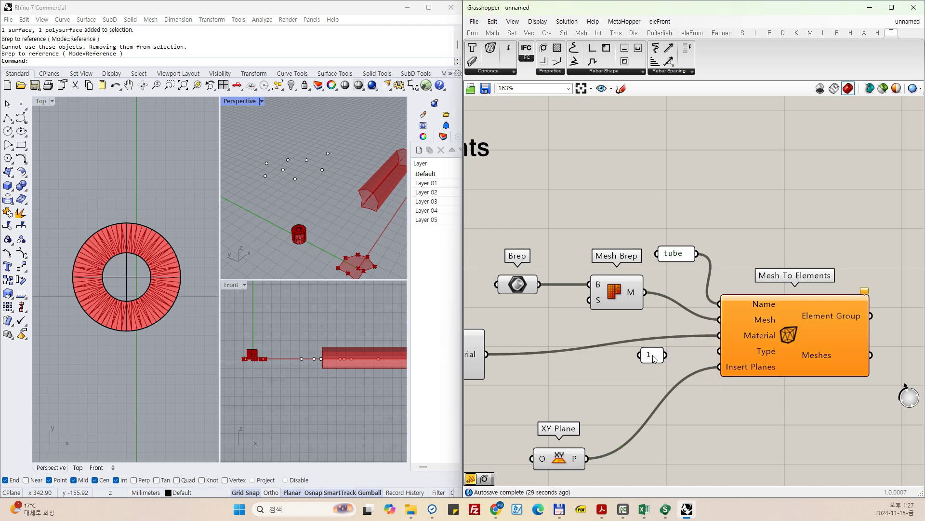
left_click_drag(665, 356, 720, 351)
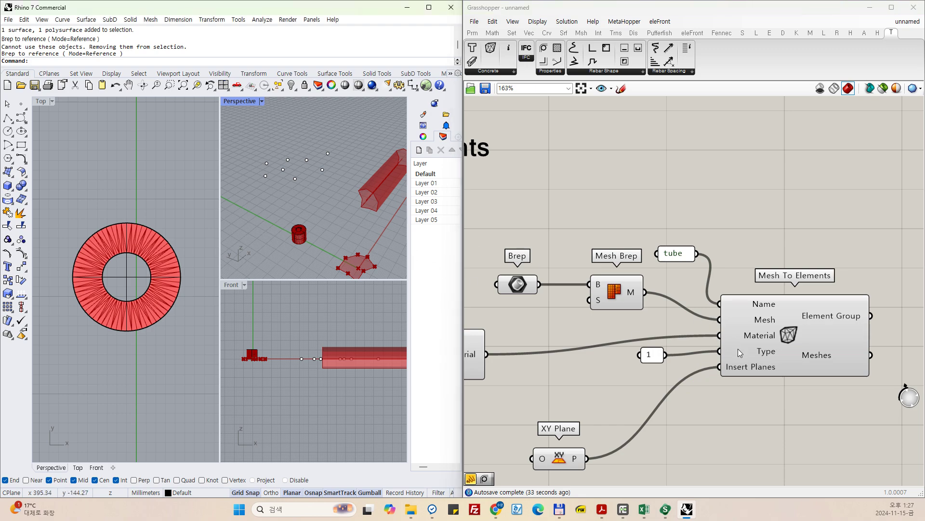
Move the XY Plane component closer to the Mesh To Elements component.
scroll(680, 315, "down", 5)
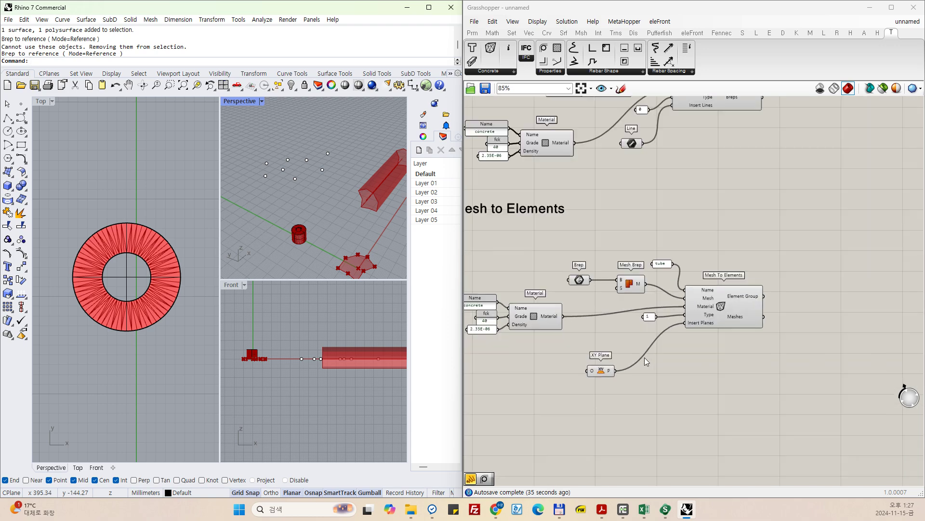
scroll(622, 362, "up", 3)
left_click_drag(637, 372, 682, 355)
left_click(669, 384)
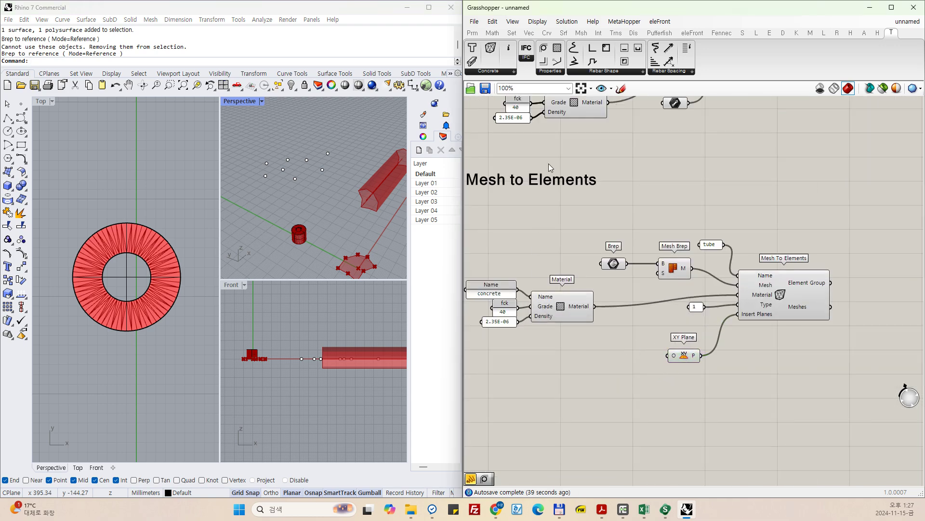
Add a Point parameter and connect it to the origin input of XY Plane.
double_click(615, 355)
type("oint")
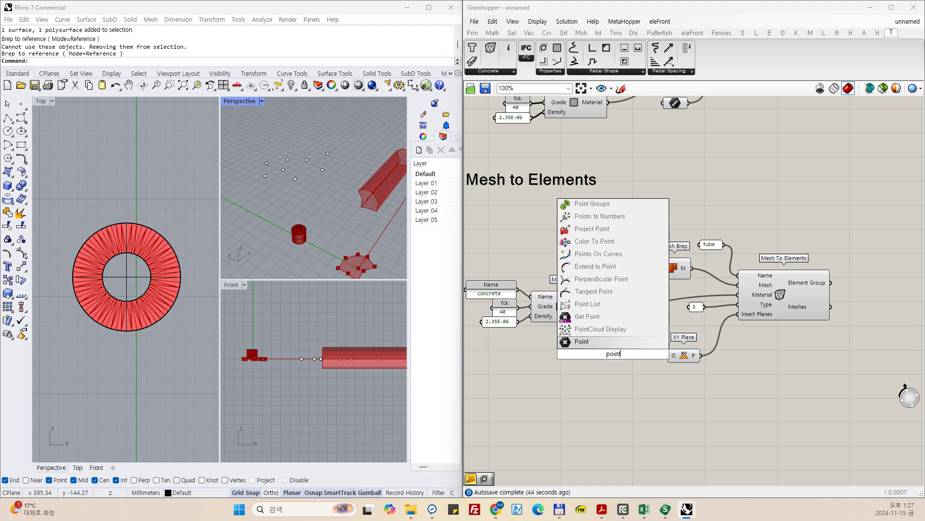
key("Return")
left_click_drag(627, 355, 670, 355)
Reference all the scattered Rhino points in the Point parameter as multiple points.
left_click_drag(342, 136, 263, 192)
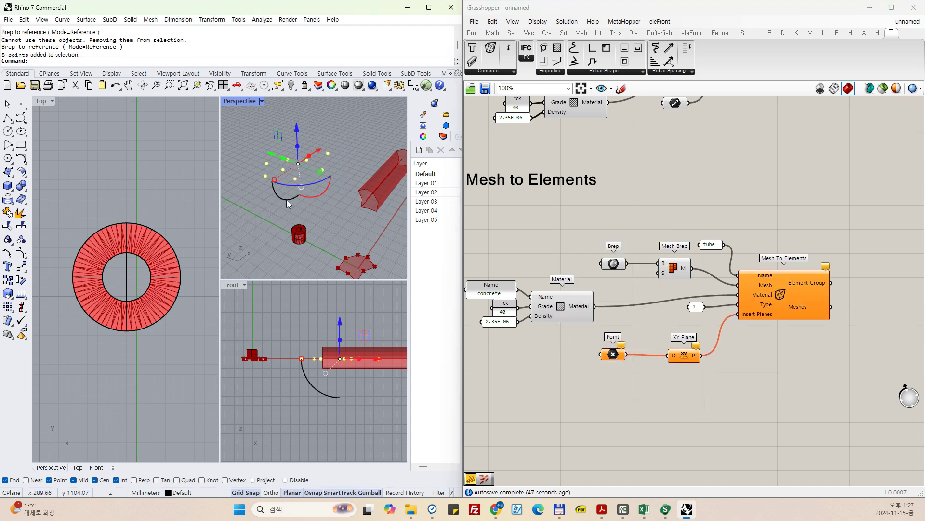
right_click(613, 355)
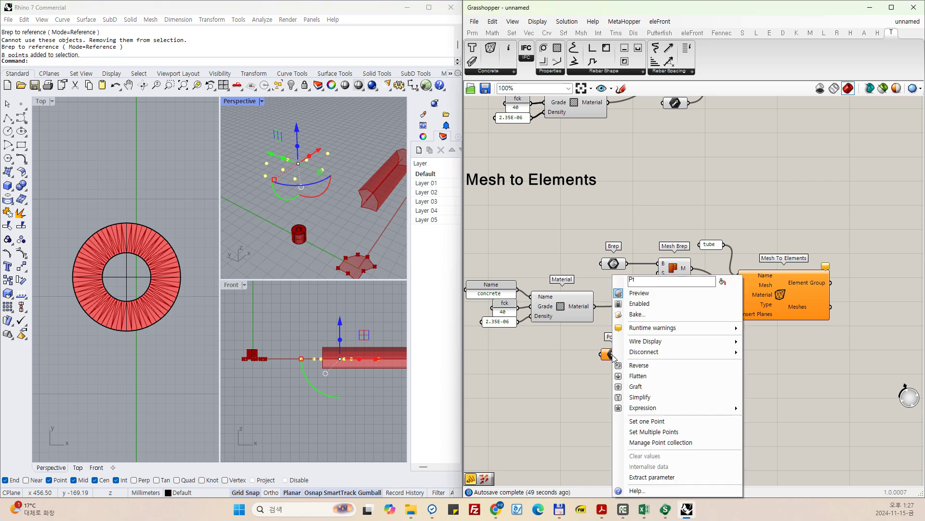
left_click(662, 436)
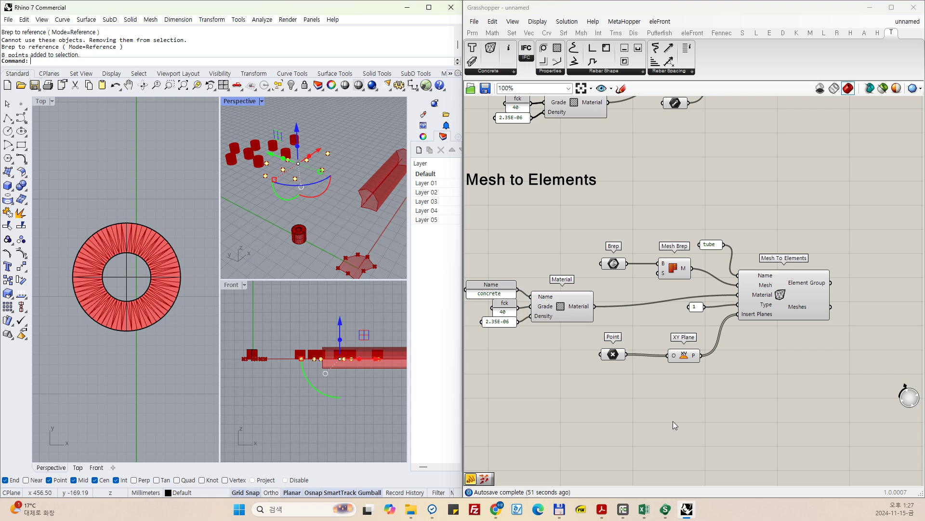
Move the original hollow tube from the center of its base circle to the world origin 0,0,0.
right_click_drag(338, 212, 289, 188)
scroll(284, 181, "up", 5)
scroll(343, 241, "down", 5)
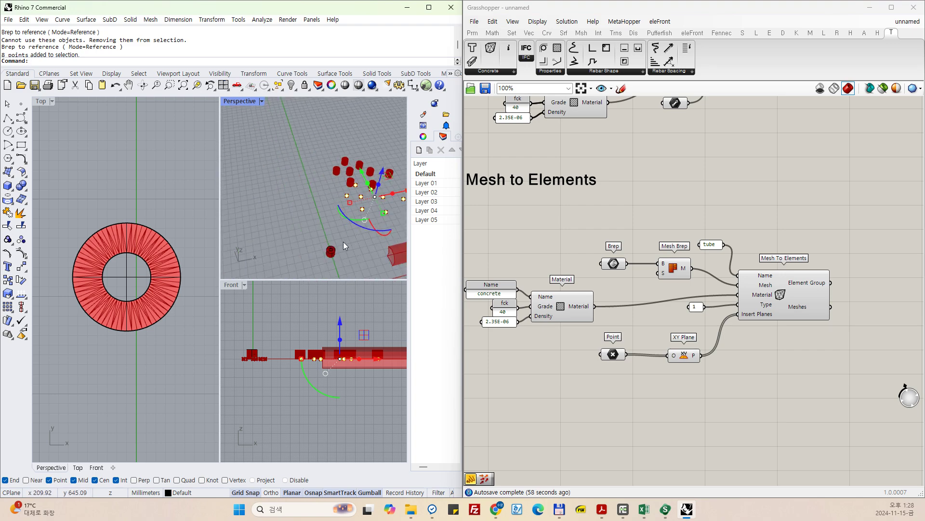
right_click_drag(344, 241, 340, 246)
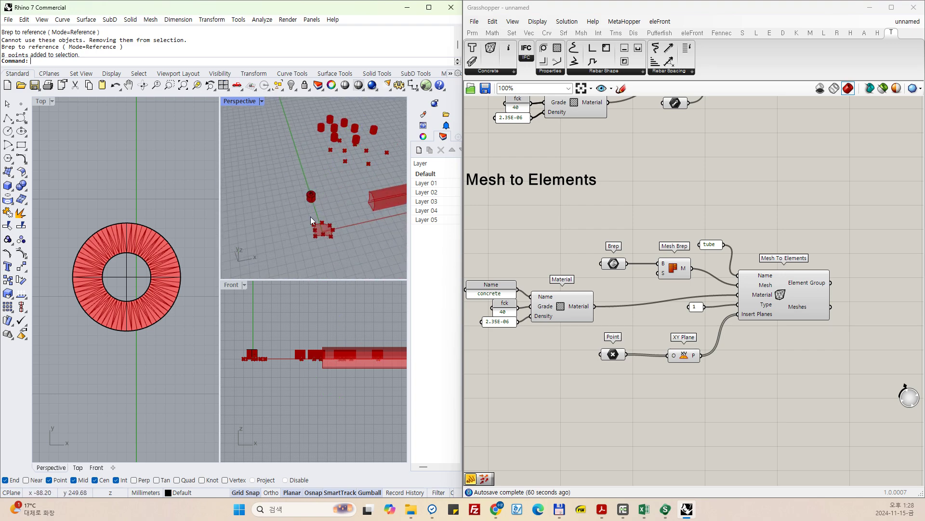
scroll(310, 208, "up", 5)
scroll(294, 185, "down", 5)
type("M")
key("Return")
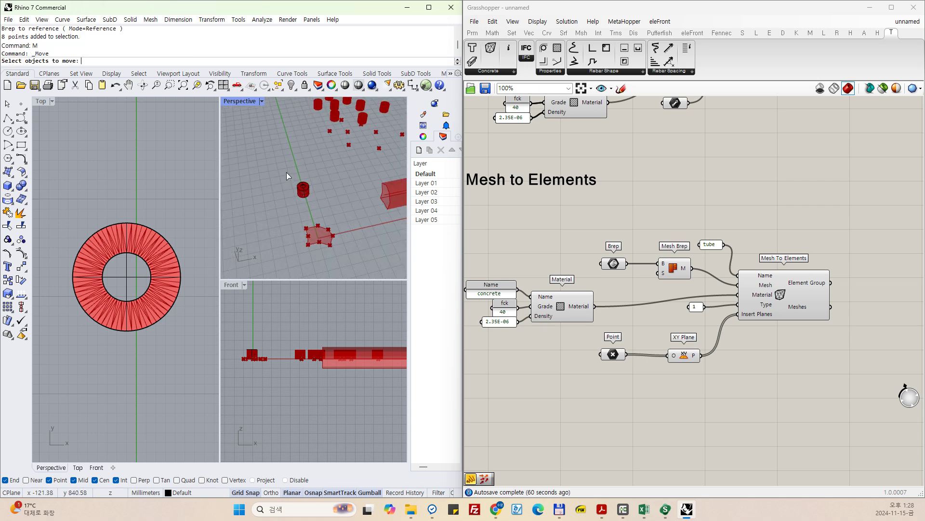
left_click(303, 189)
right_click_drag(313, 204, 248, 235)
scroll(247, 235, "up", 3)
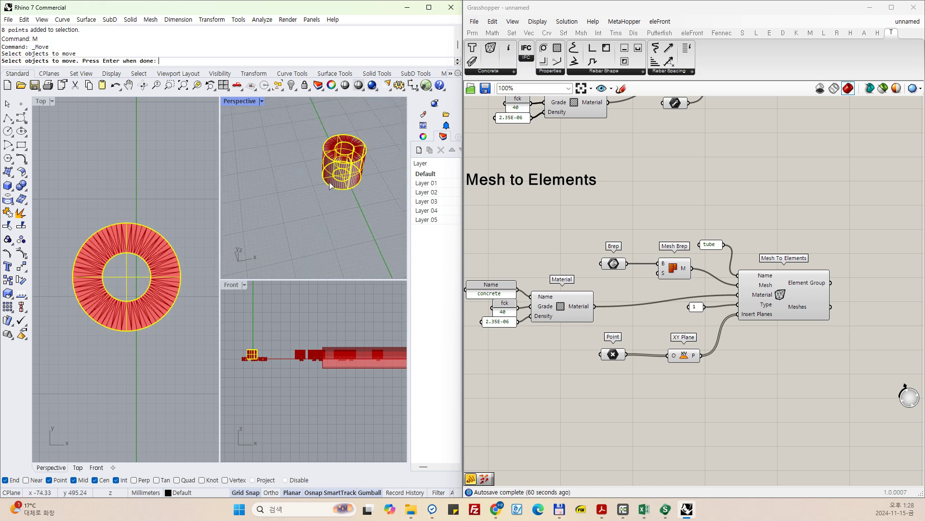
key("Return")
type("cen")
key("Return")
left_click(344, 170)
scroll(344, 170, "down", 5)
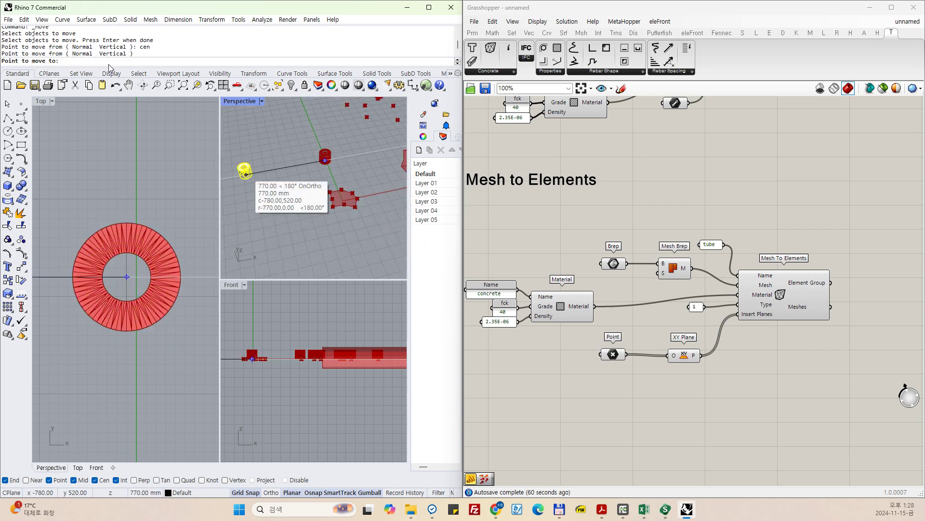
type("0,0,0")
key("Return")
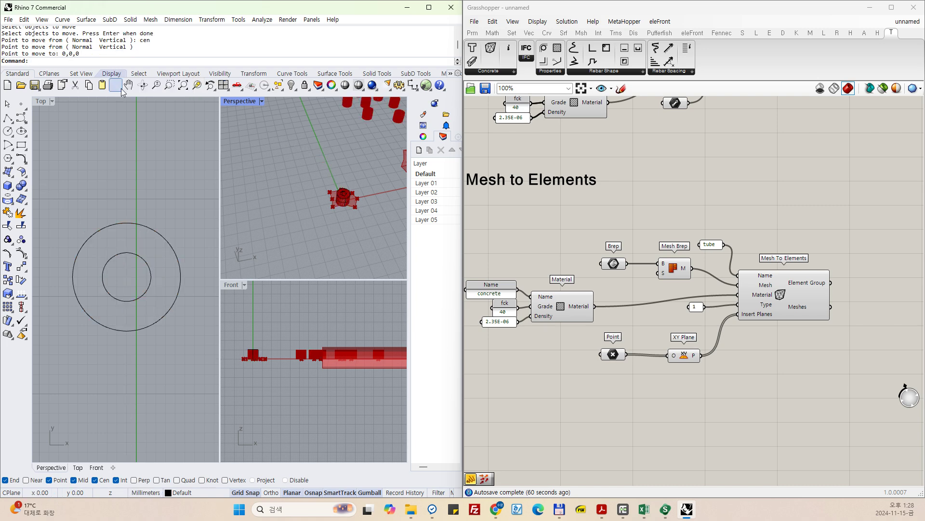
Inspect the placed tubes against the referenced points in the Perspective and Top views.
right_click_drag(297, 151, 285, 184)
scroll(337, 169, "up", 3)
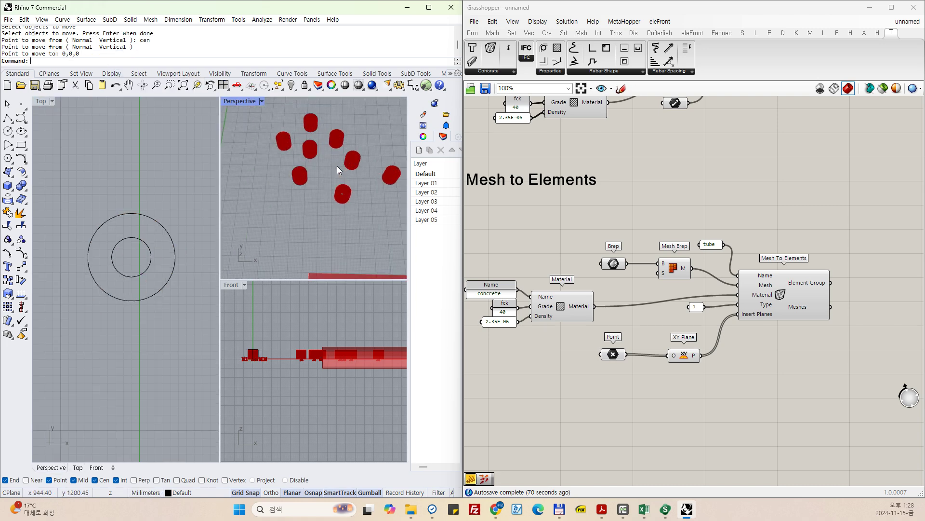
scroll(339, 159, "up", 1)
scroll(340, 222, "up", 4)
scroll(345, 212, "down", 2)
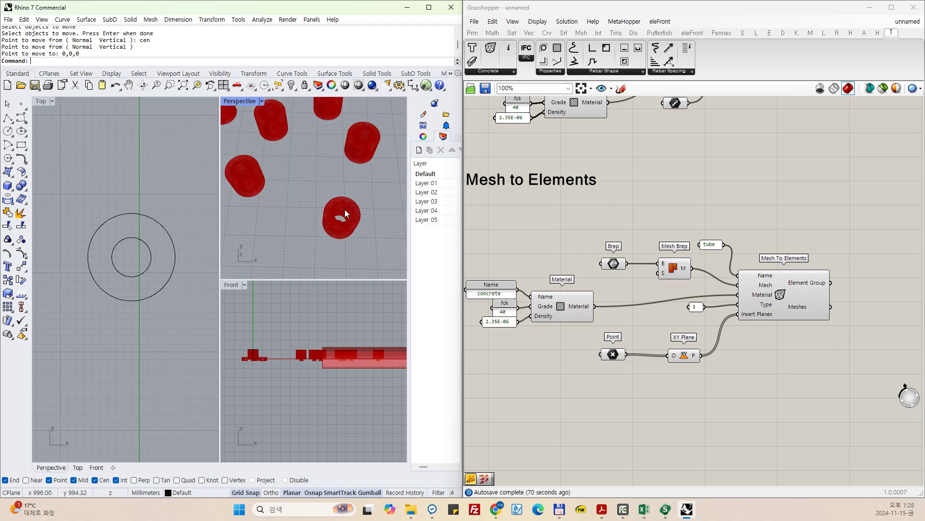
left_click(613, 354)
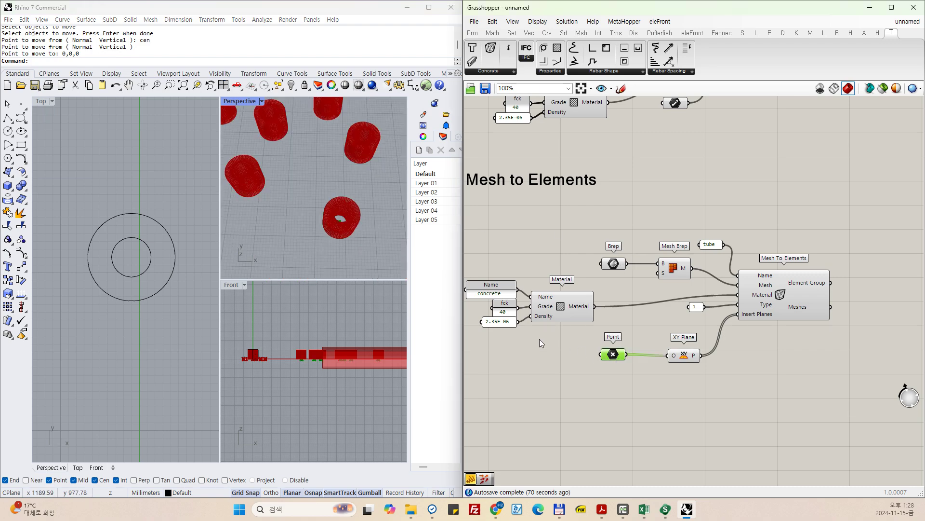
scroll(299, 244, "down", 3)
right_click_drag(299, 242, 297, 207)
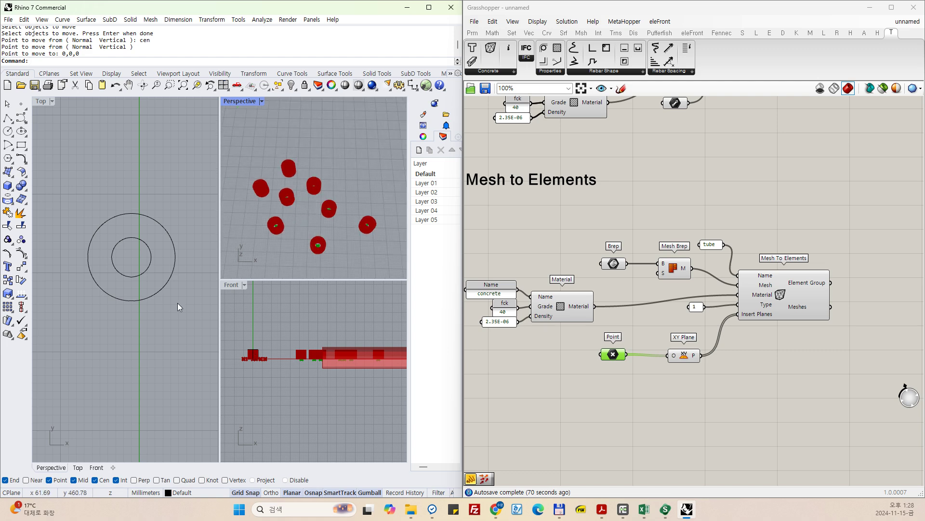
left_click(159, 304)
scroll(73, 320, "down", 3)
scroll(161, 264, "up", 4)
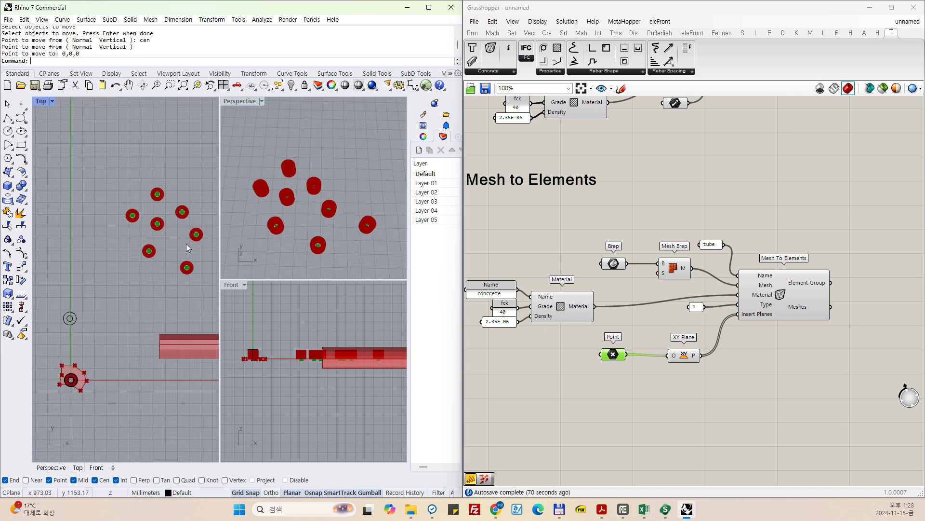
scroll(120, 250, "up", 2)
left_click(318, 241)
scroll(317, 195, "up", 3)
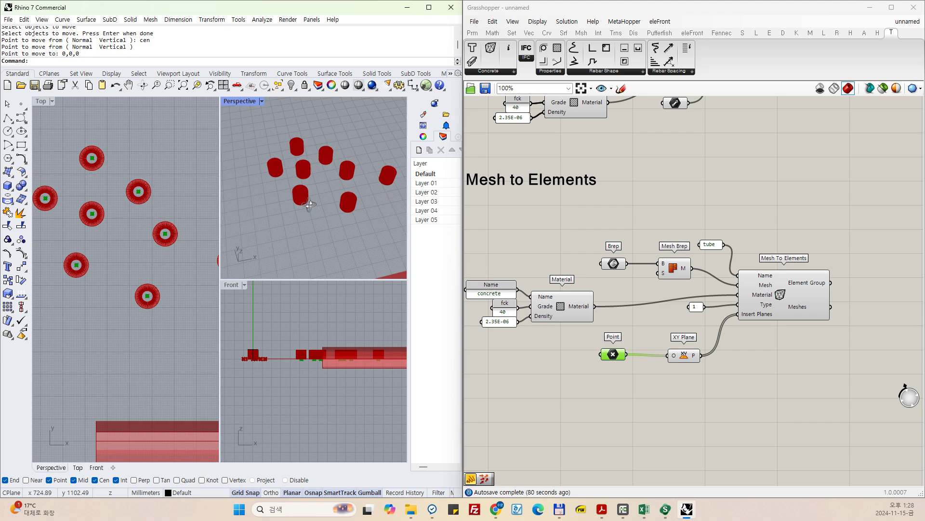
scroll(317, 195, "down", 4)
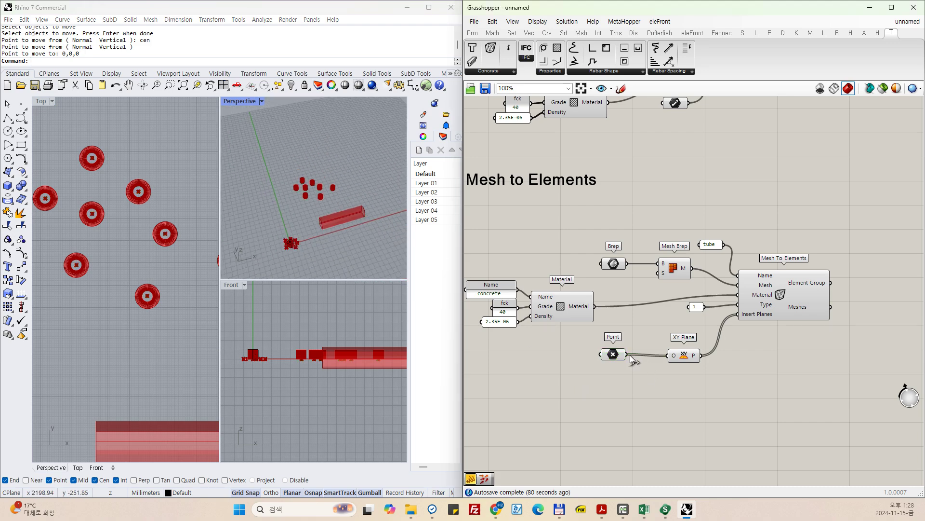
Move the Point parameter closer to XY Plane and highlight the tubes generated by Mesh To Elements.
left_click_drag(621, 355, 635, 357)
left_click(798, 305)
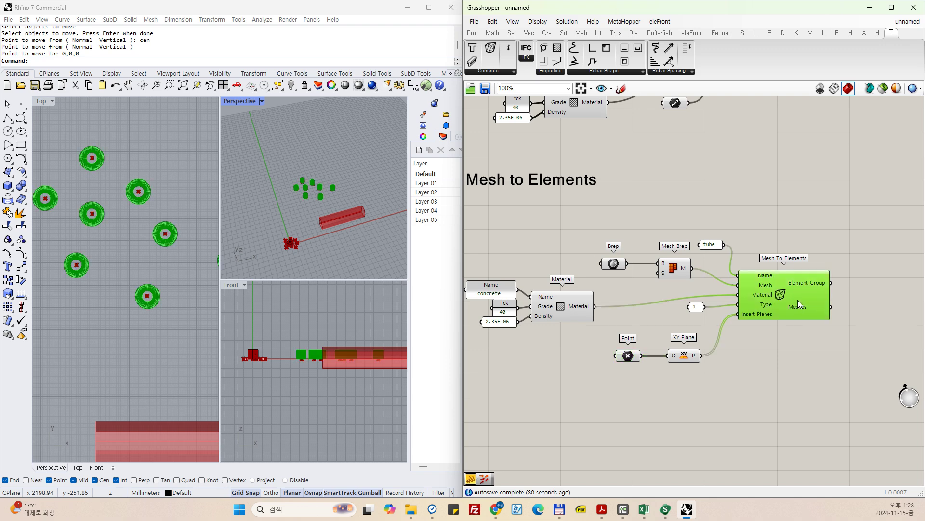
left_click(782, 386)
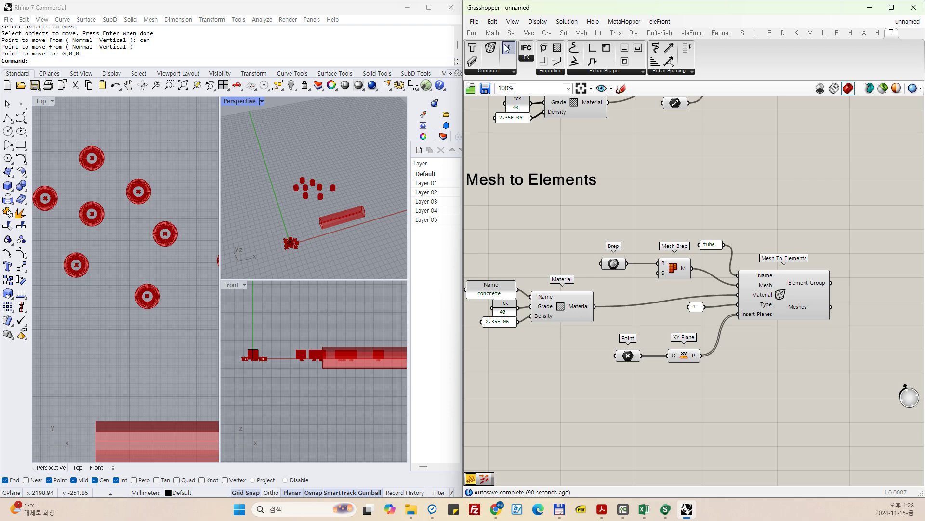
Add an Element Group Info component and connect the Element Group output of Mesh To Elements to it.
left_click_drag(514, 50, 738, 316)
scroll(723, 307, "up", 5)
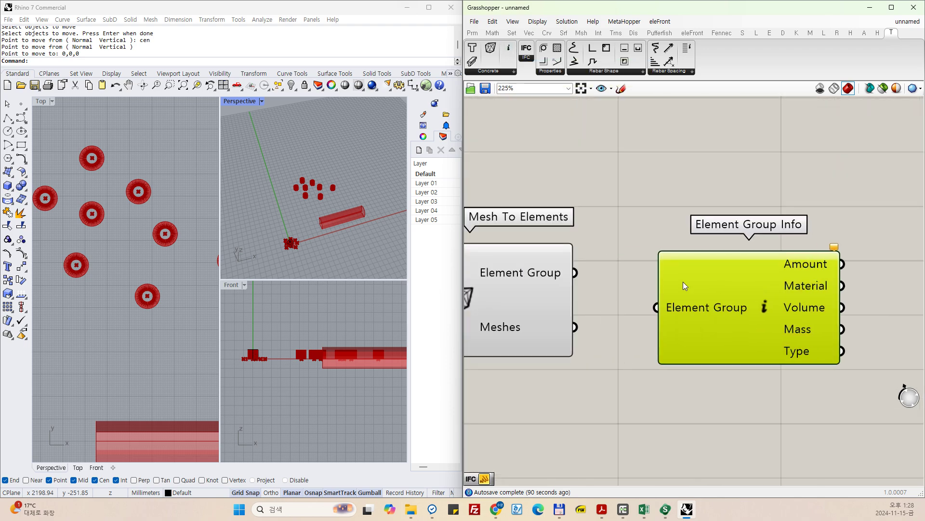
left_click_drag(587, 278, 654, 307)
Add panels for the Amount, Material and Volume outputs of Element Group Info and connect them.
scroll(687, 302, "down", 4)
left_click(711, 272)
double_click(711, 271)
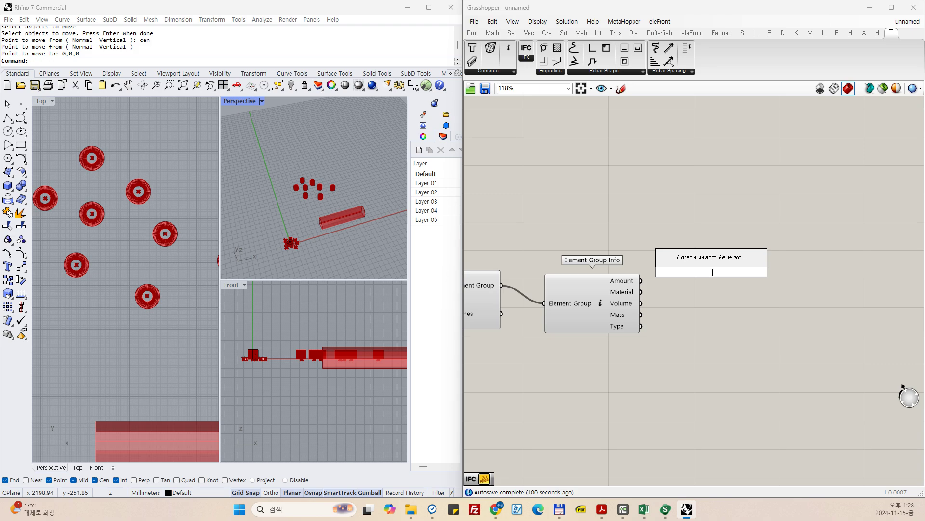
type("pan")
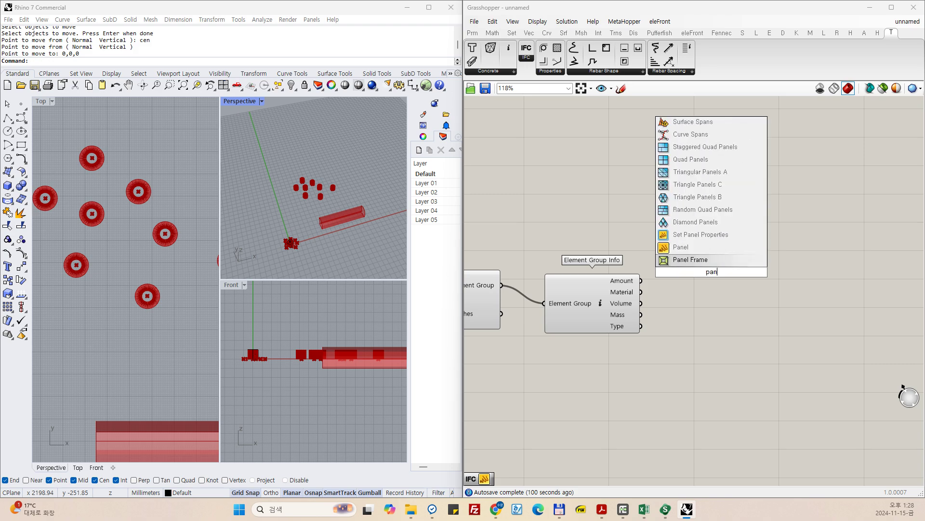
type("el")
key("Return")
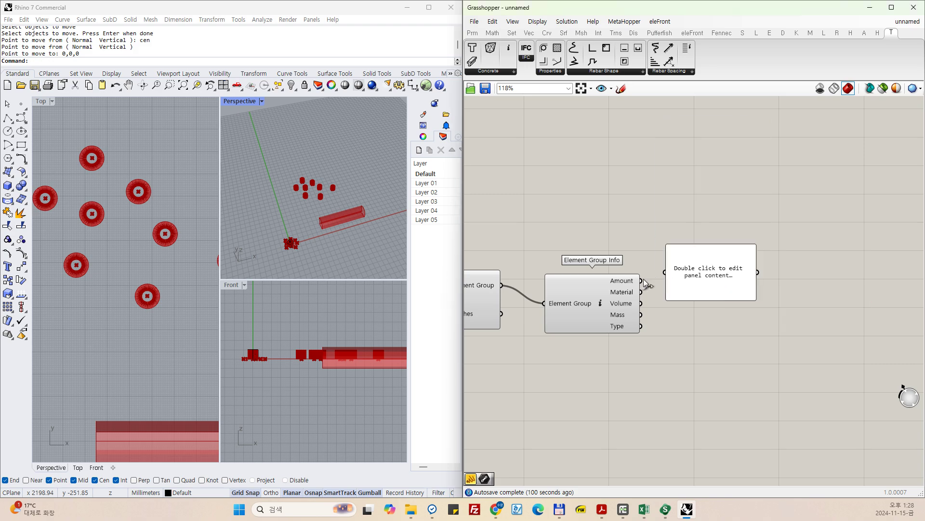
left_click_drag(667, 281, 757, 294)
left_click_drag(642, 292, 754, 335)
left_click_drag(641, 304, 701, 355)
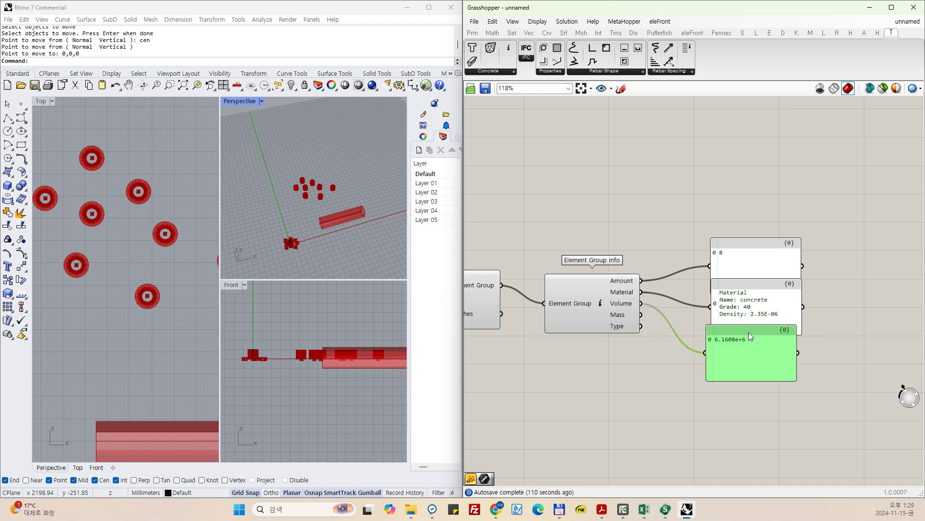
Duplicate the Volume panel twice and connect the copies to the Mass and Type outputs.
key("ctrl+c")
key("ctrl+v")
left_click_drag(741, 343, 737, 371)
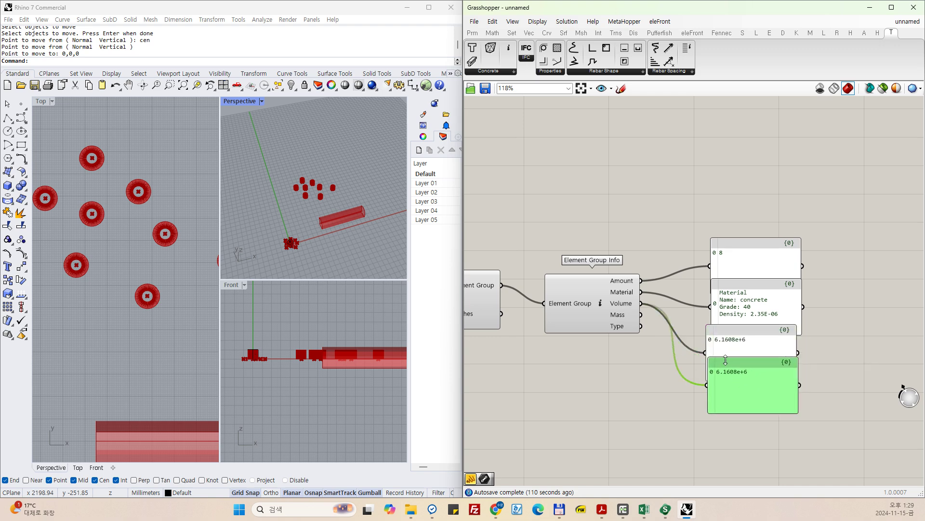
left_click_drag(677, 356, 706, 383)
key("ctrl+c")
key("ctrl+v")
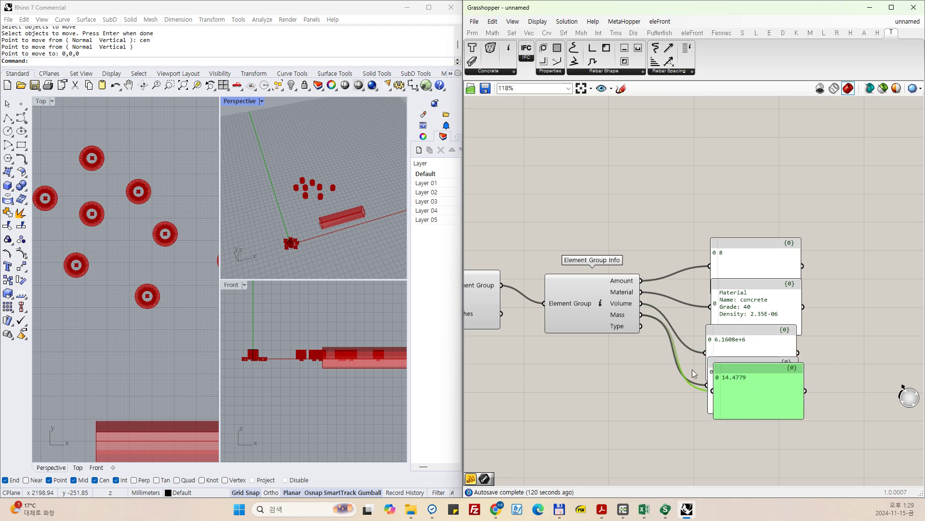
left_click_drag(640, 325, 733, 436)
Arrange the five output panels in a column beside Element Group Info so they no longer overlap.
left_click_drag(742, 365, 748, 374)
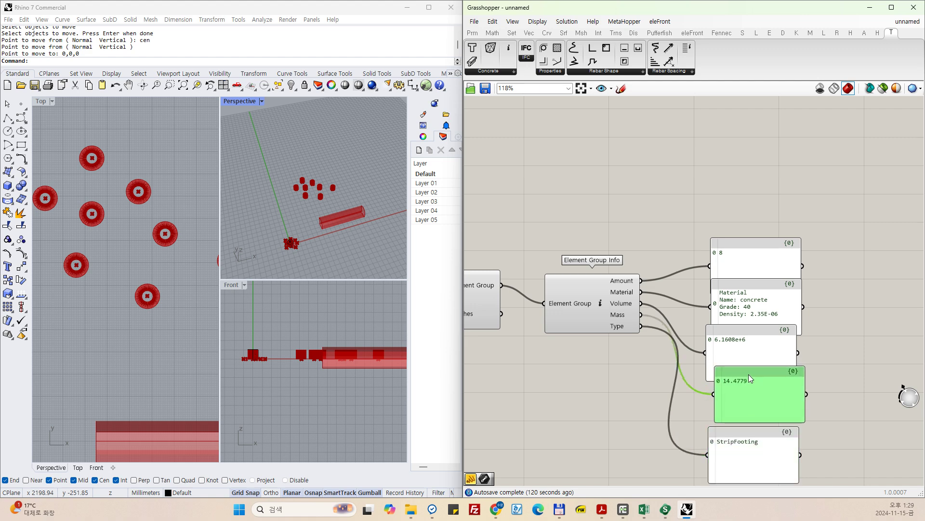
left_click_drag(748, 336, 756, 338)
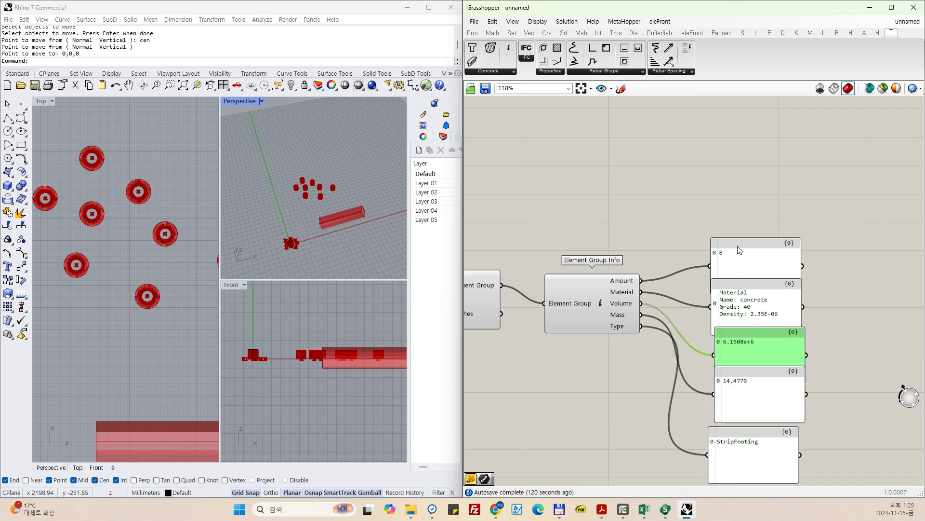
left_click_drag(739, 250, 714, 199)
left_click_drag(746, 288, 722, 256)
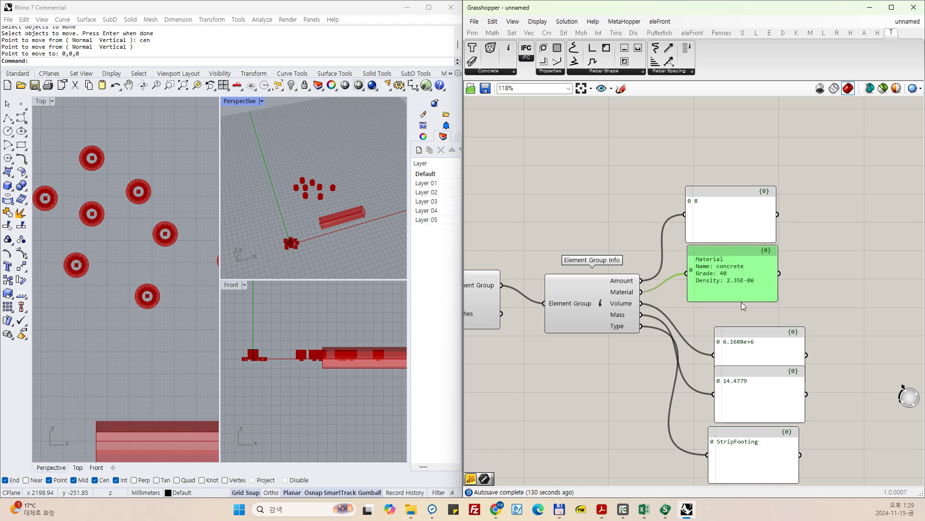
left_click_drag(754, 336, 724, 313)
left_click_drag(744, 376, 720, 374)
left_click(746, 439)
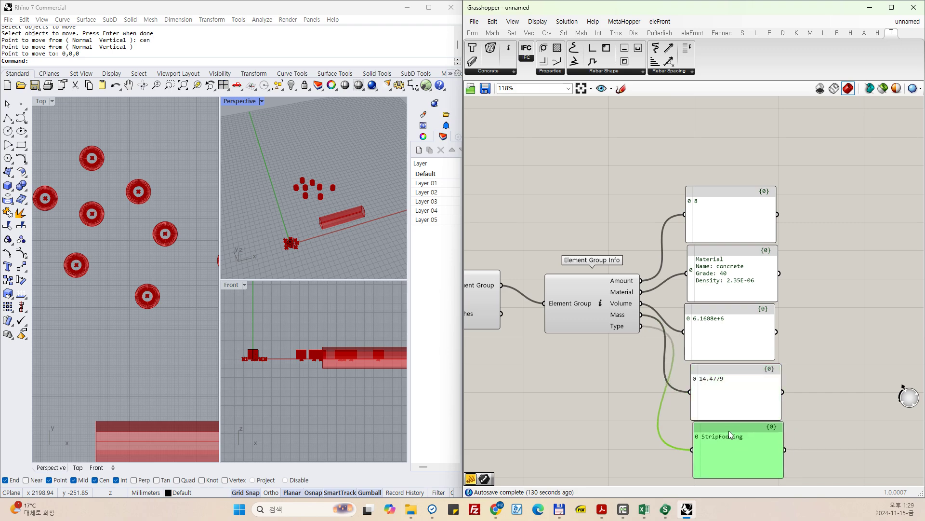
Check the integer codes accepted by the Type input of Mesh To Elements and add a number slider with the value 3.
scroll(745, 439, "down", 2)
scroll(584, 352, "up", 5)
scroll(579, 322, "up", 1)
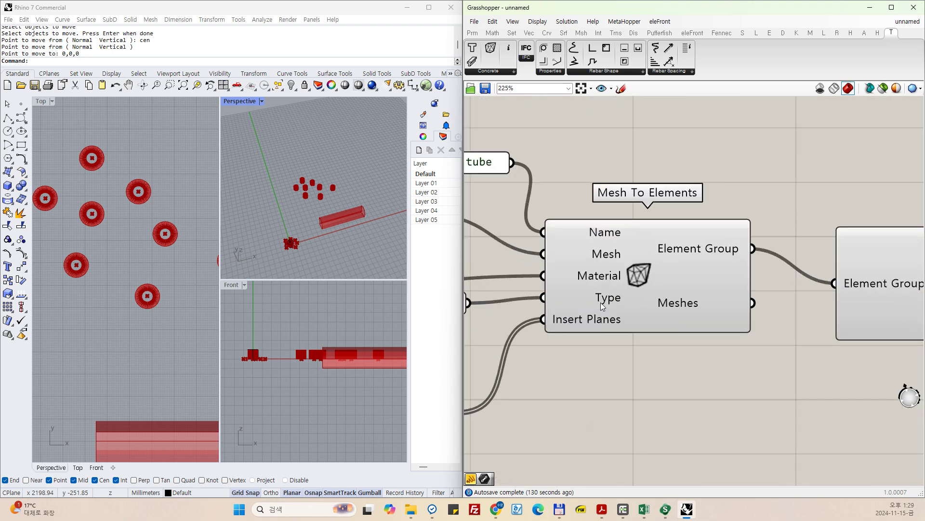
mouse_move(601, 302)
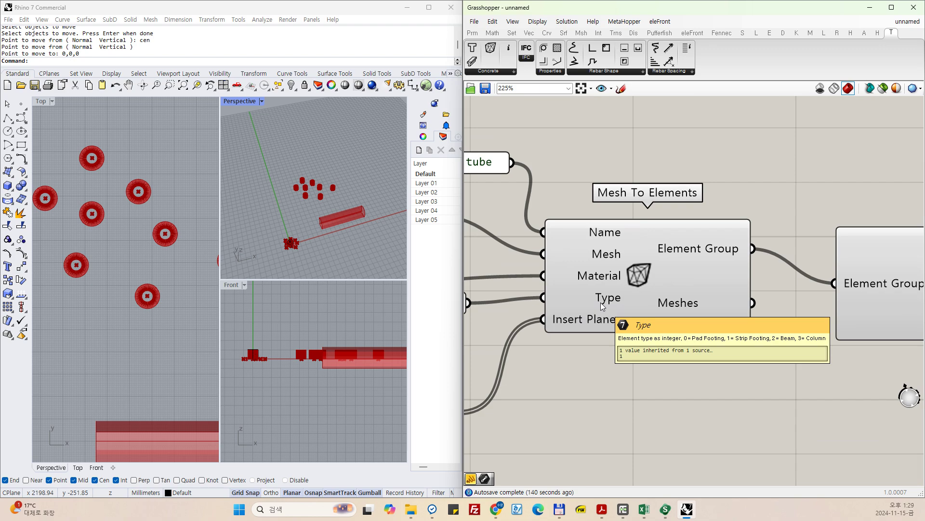
scroll(636, 337, "down", 4)
scroll(573, 323, "up", 3)
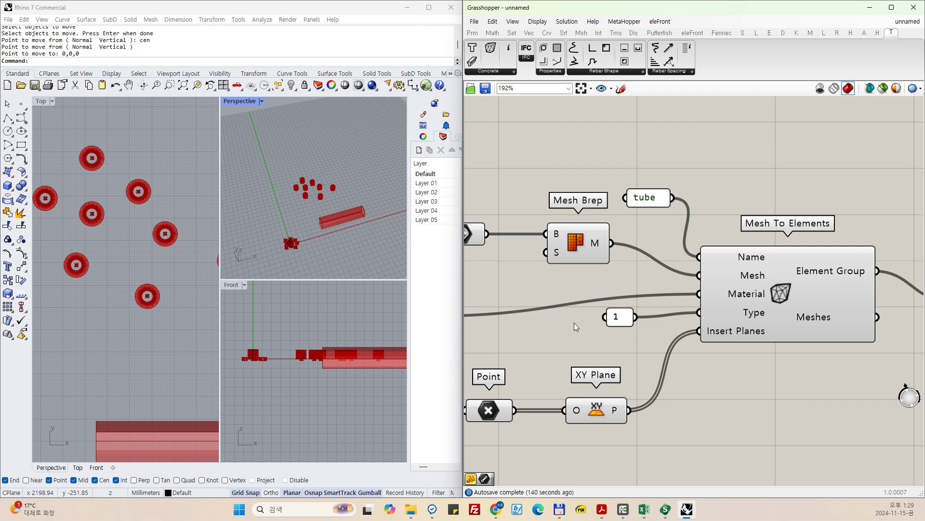
double_click(575, 322)
type("3")
key("Return")
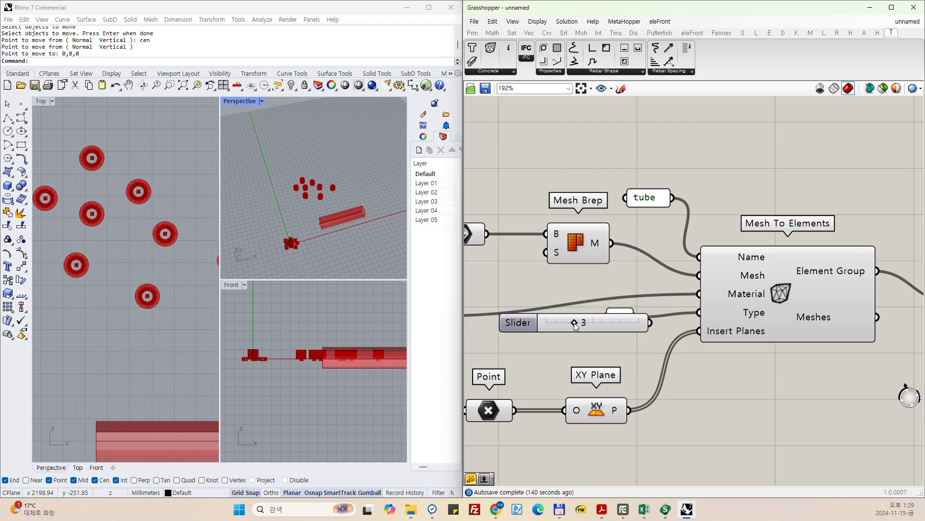
Set the maximum of the new slider's numeric domain to 3.
right_click(526, 322)
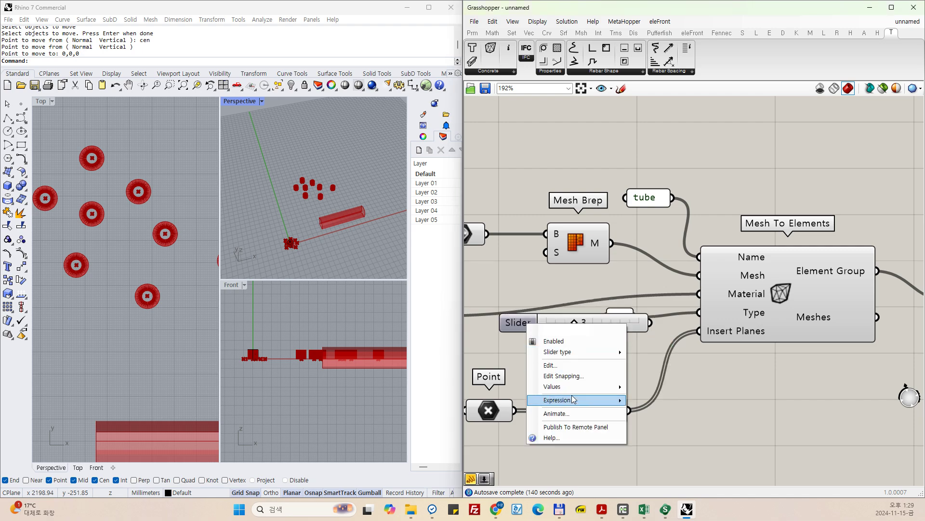
left_click(580, 370)
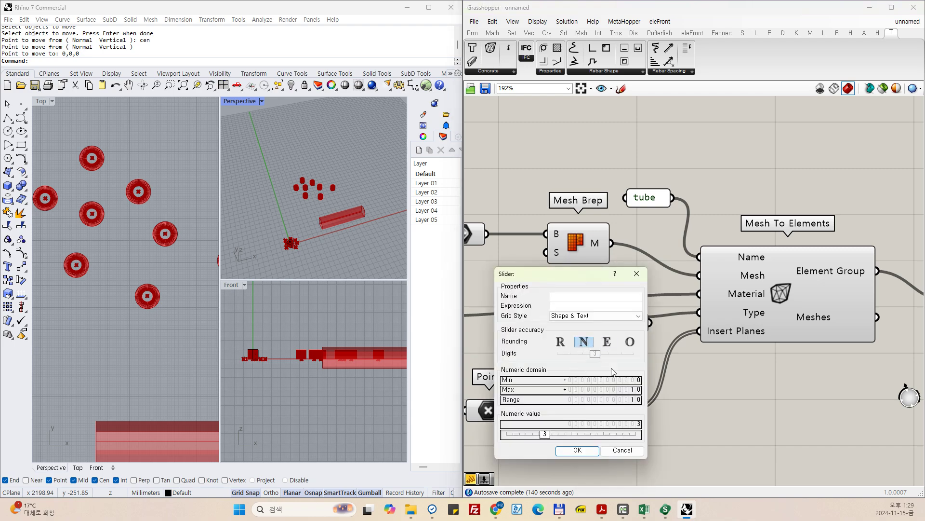
double_click(634, 391)
type("3")
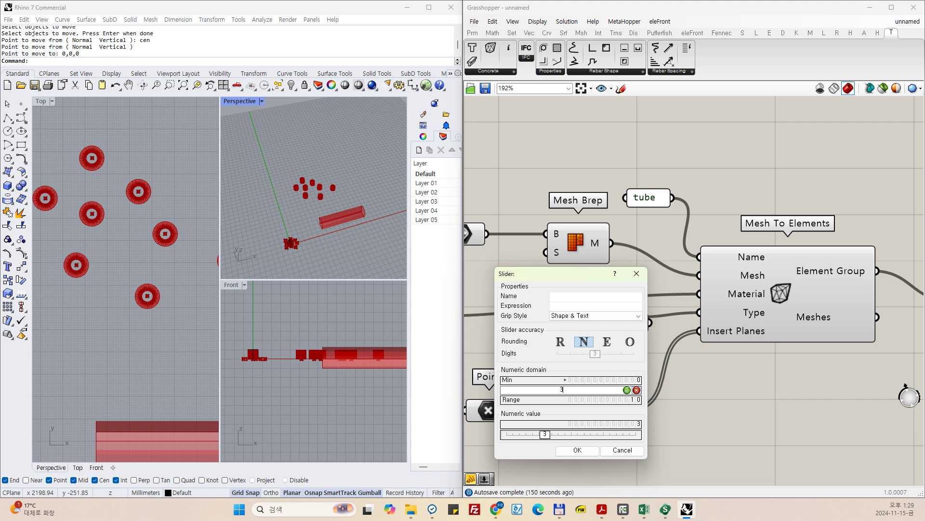
key("Return")
left_click(577, 449)
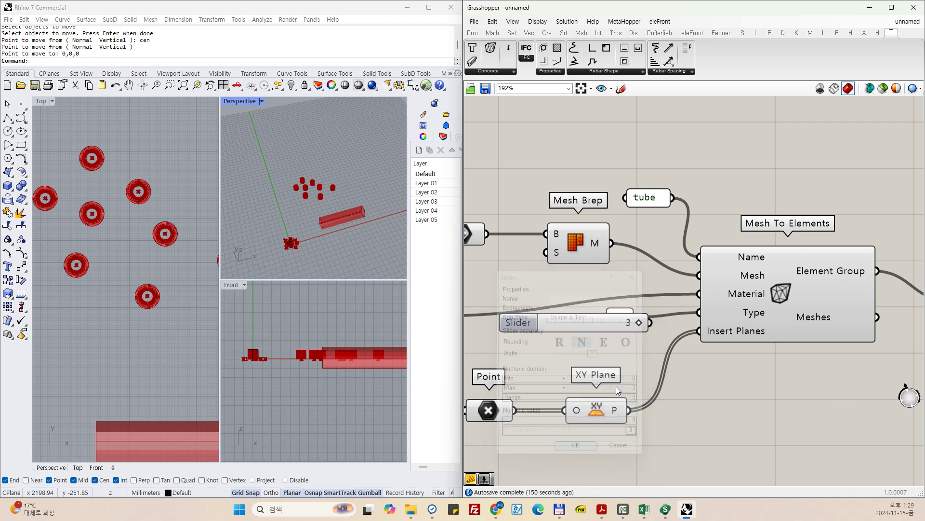
Replace the panel holding 1 at the Type input of Mesh To Elements with the number slider, placed just above XY Plane.
left_click(617, 323)
left_click_drag(608, 336, 606, 346)
left_click(621, 316)
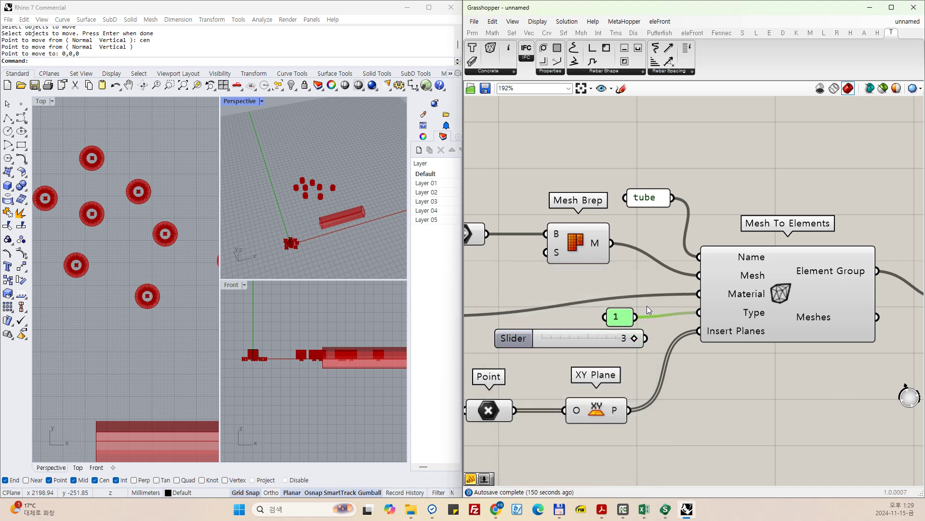
key("Delete")
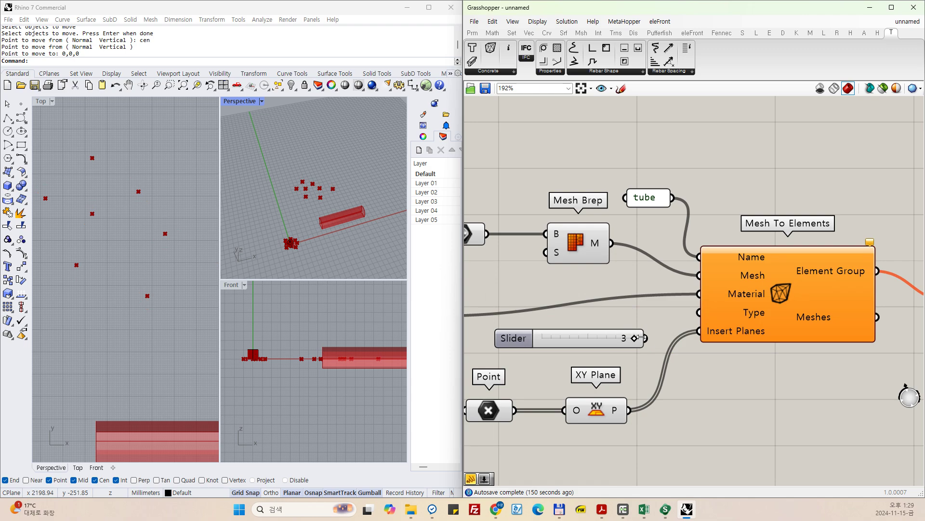
left_click_drag(646, 338, 687, 320)
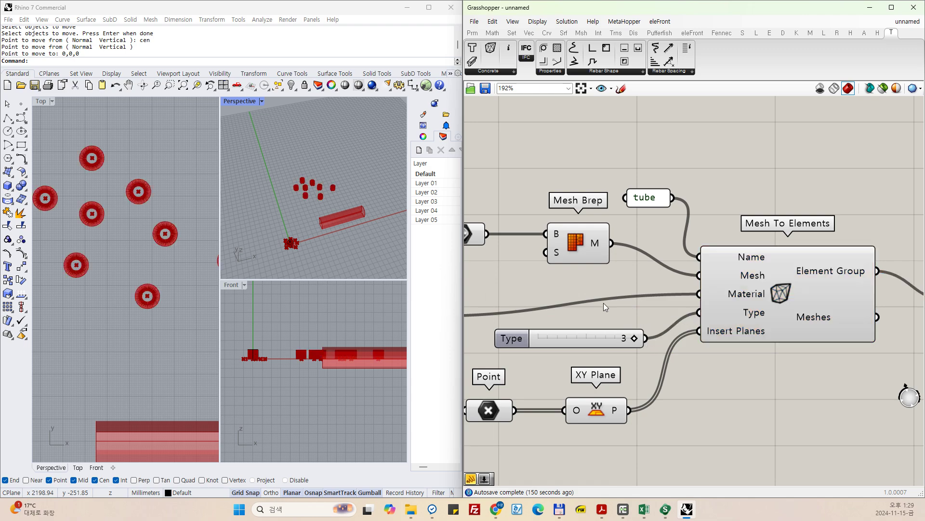
Move the Type slider beside the panel showing the Type output and check the integer codes of the Type input.
scroll(643, 304, "down", 3)
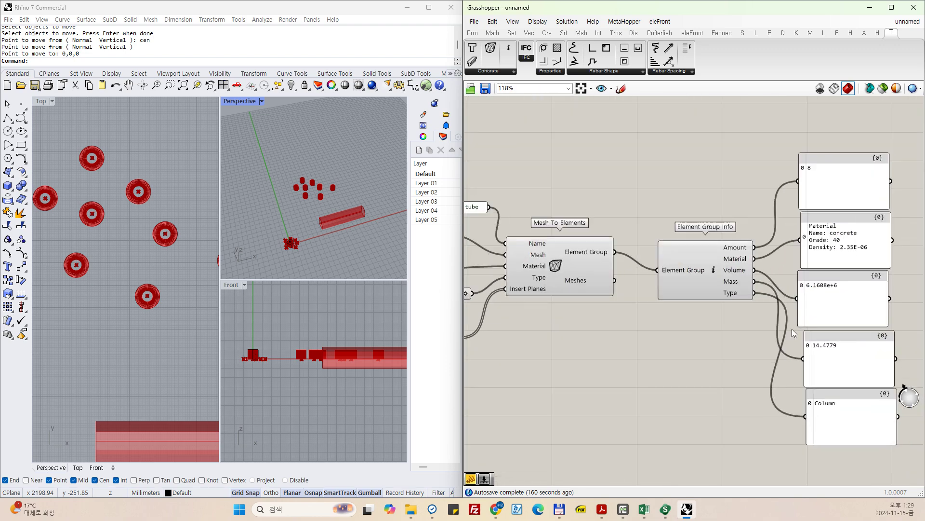
scroll(793, 328, "down", 2)
left_click_drag(511, 303, 719, 393)
mouse_move(614, 288)
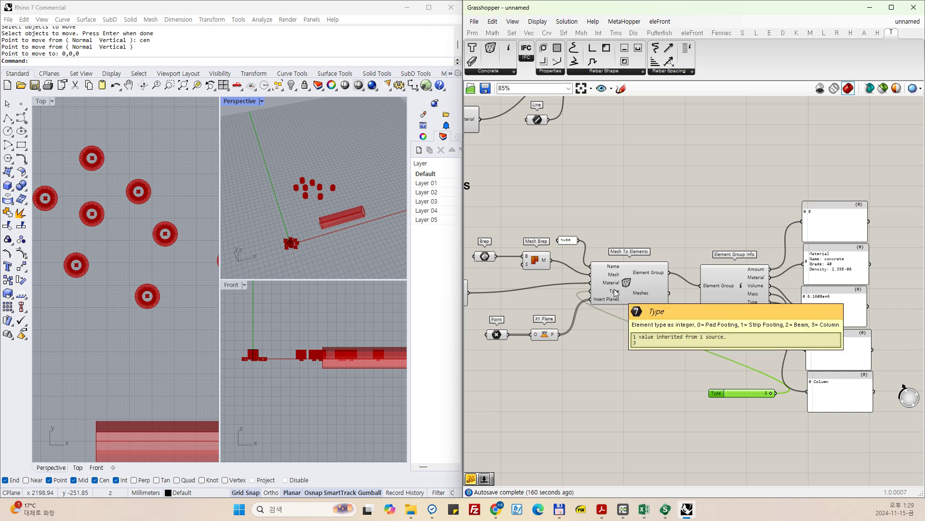
Run the Type slider down from 3 to test the reported element type, and return the slider beside Mesh To Elements.
scroll(723, 393, "up", 5)
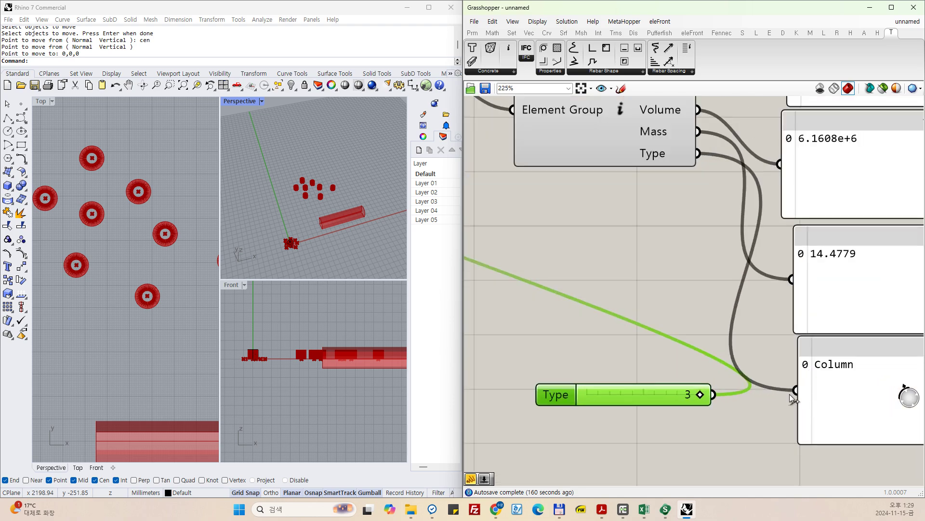
left_click_drag(697, 397, 521, 389)
scroll(766, 367, "down", 5)
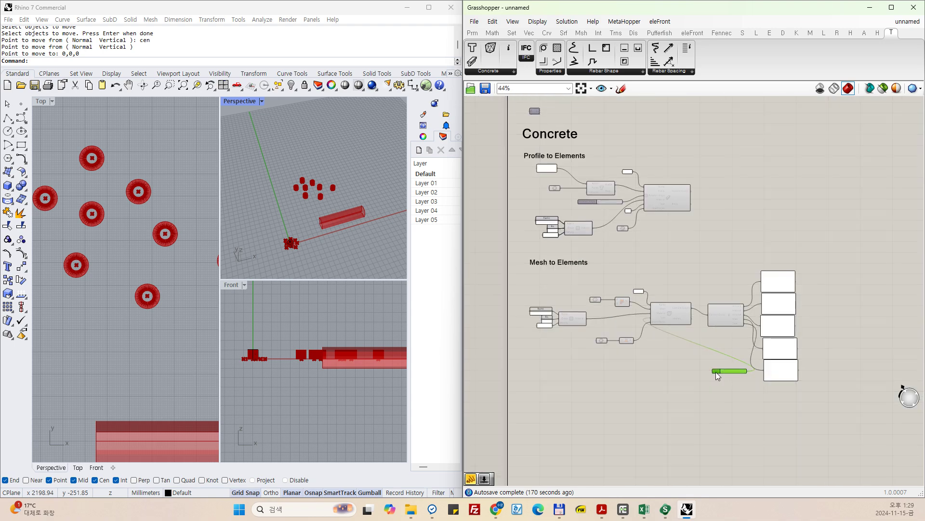
left_click_drag(715, 371, 621, 325)
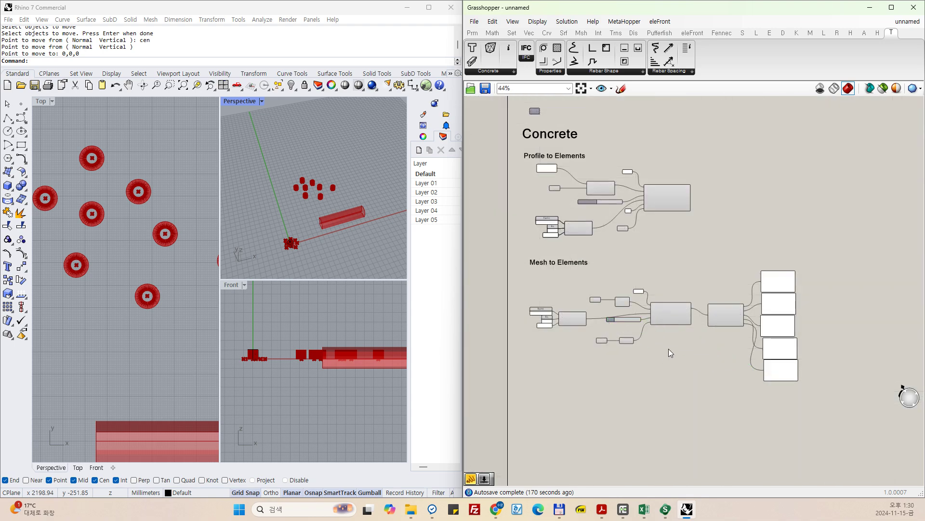